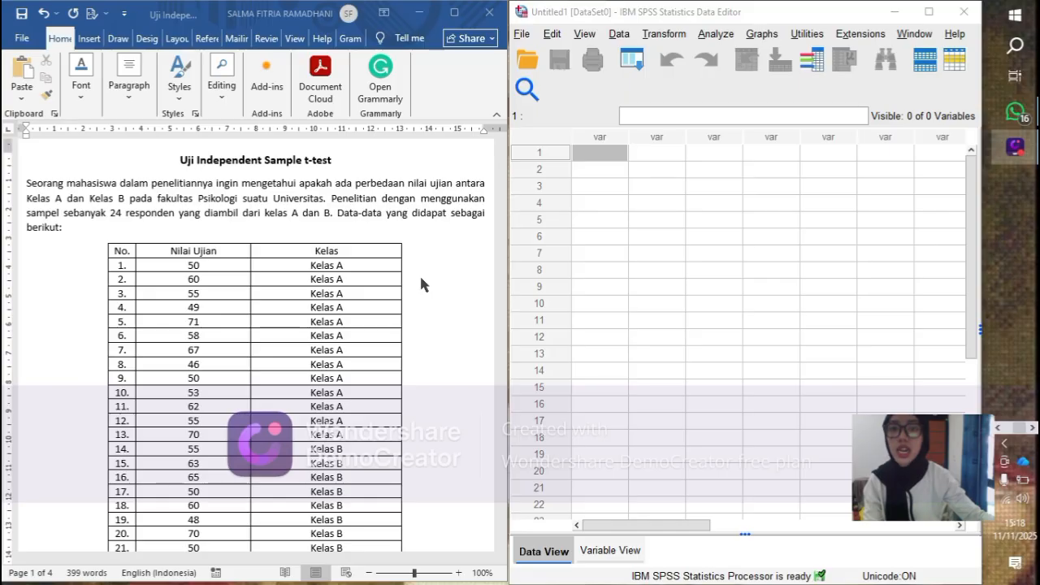
- Read the independent sample t-test case, its exam score table, the basic concepts and the decision criteria in the Word document
scroll(421, 284, down, 3)
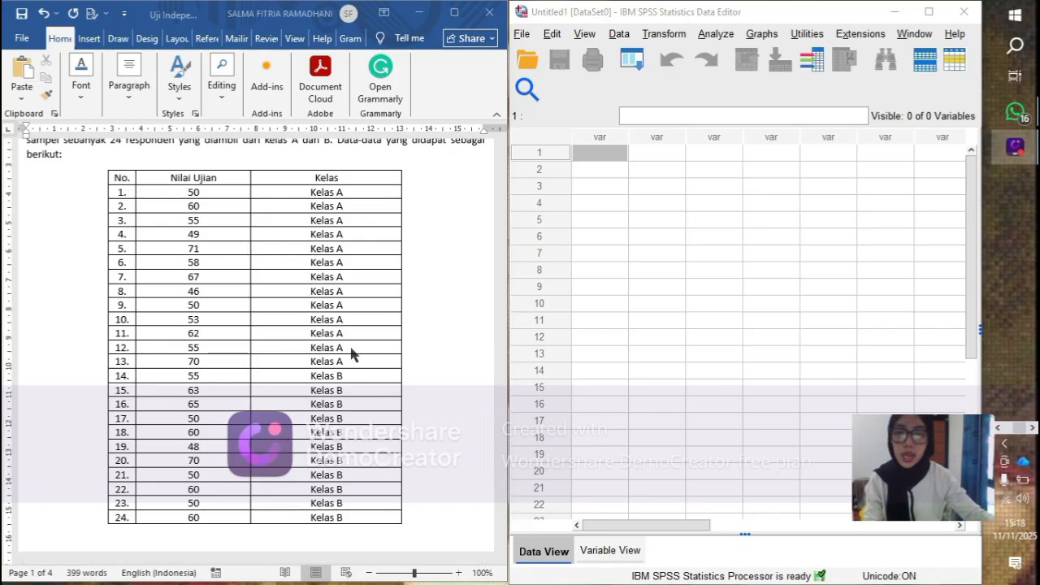
scroll(352, 353, down, 3)
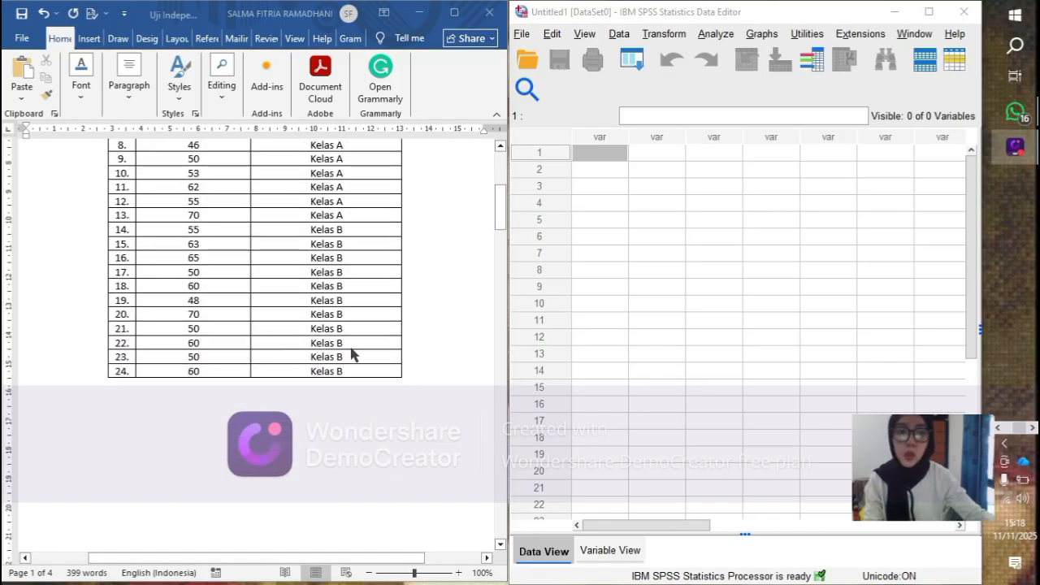
scroll(352, 355, down, 10)
scroll(351, 355, down, 5)
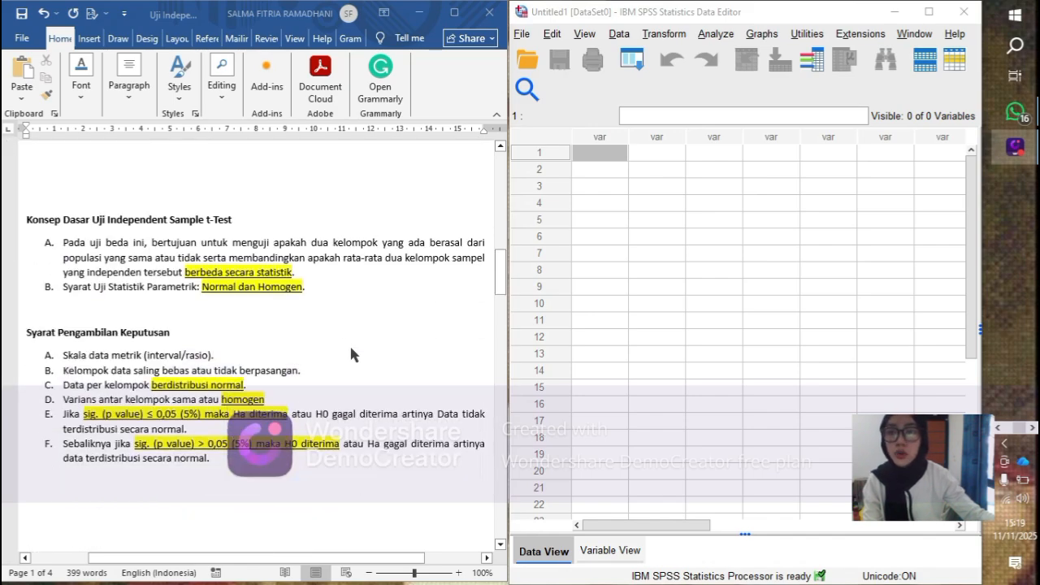
scroll(351, 356, down, 1)
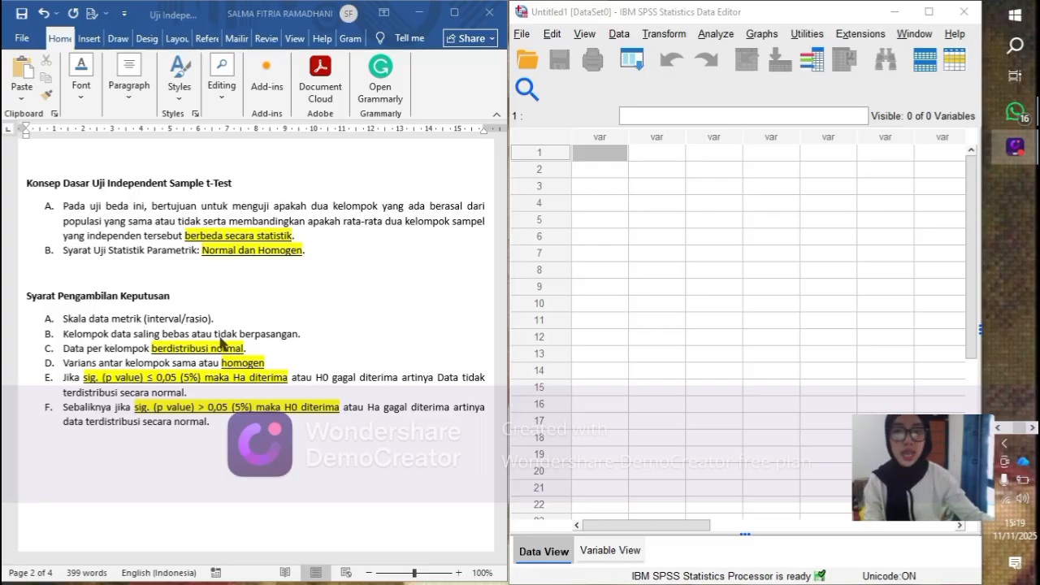
scroll(232, 350, up, 8)
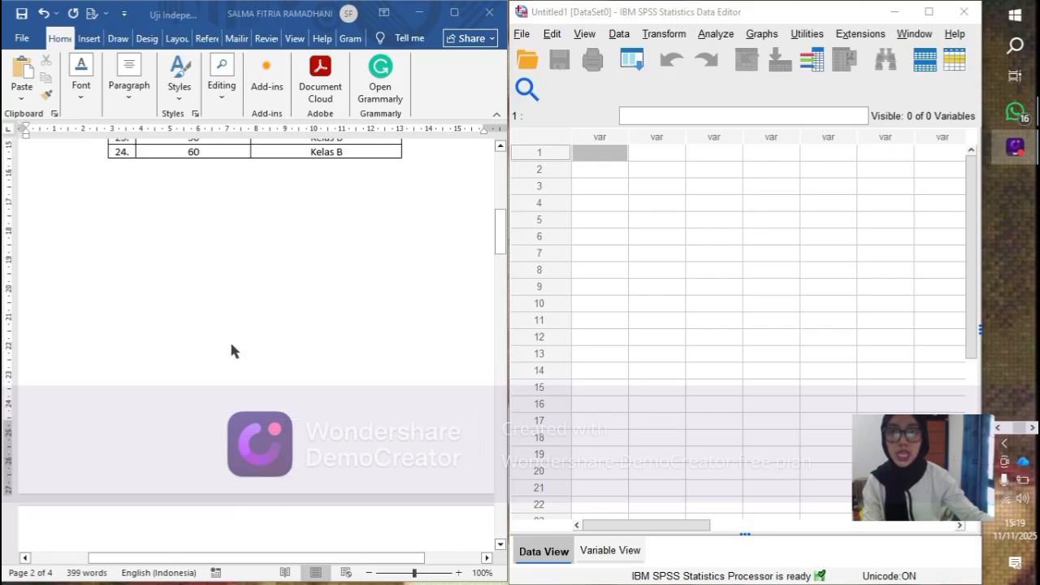
scroll(231, 349, up, 5)
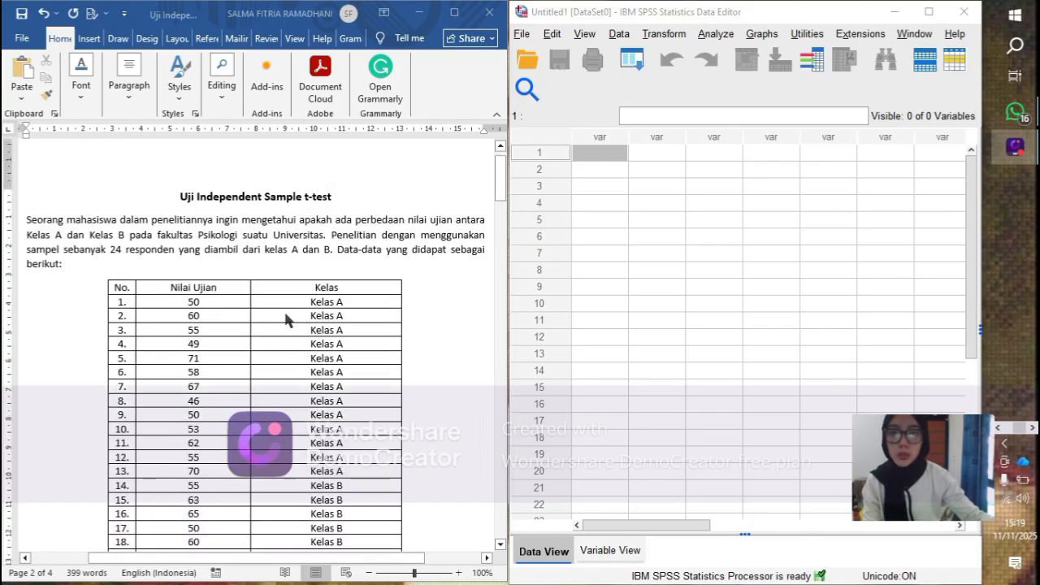
- Review the Kelas A and Kelas B score rows, the decision criteria and the hypotheses for normality, homogeneity and the t-test
scroll(243, 300, down, 1)
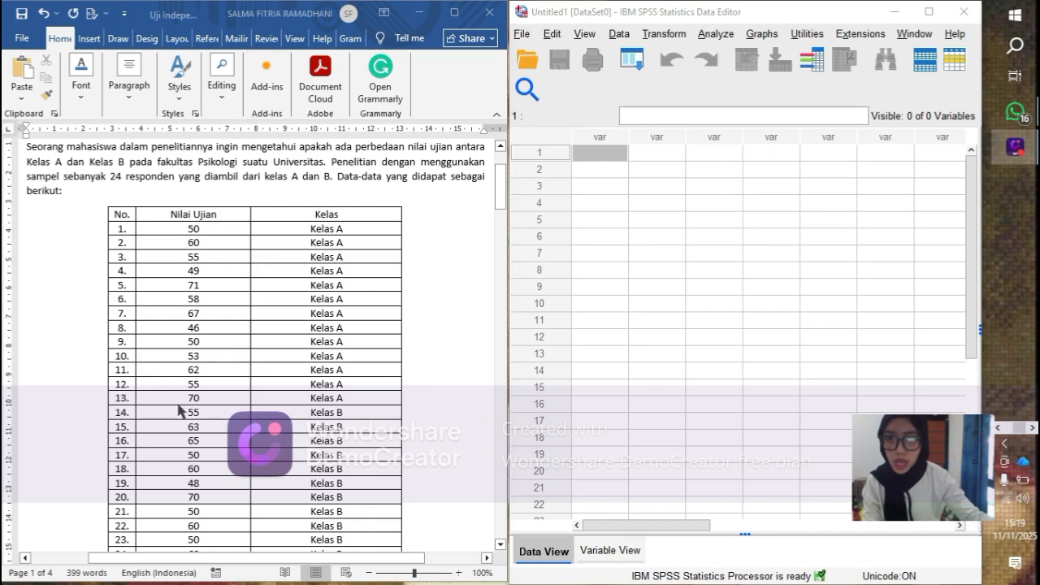
scroll(276, 349, down, 3)
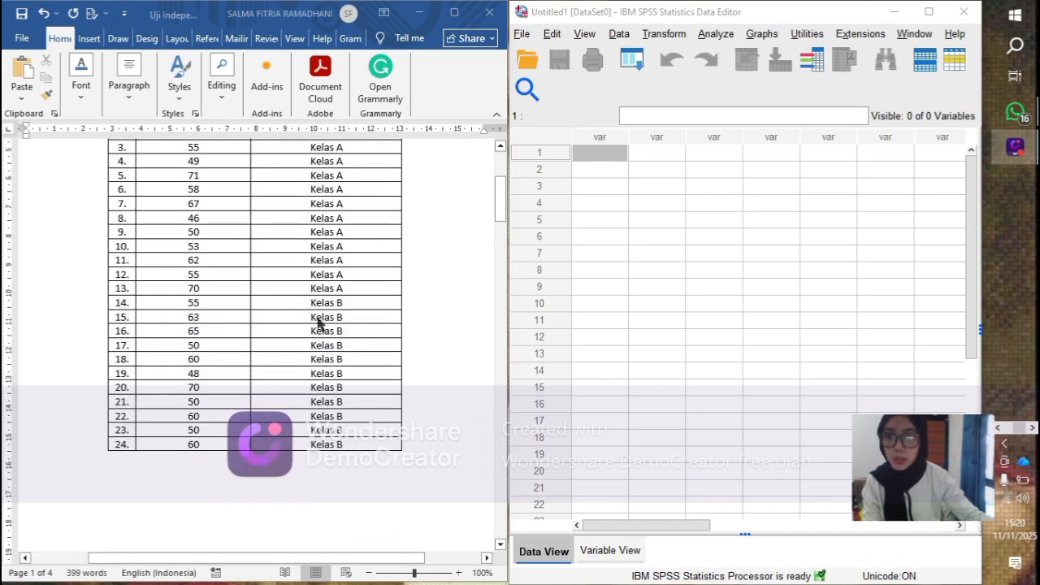
scroll(207, 379, down, 8)
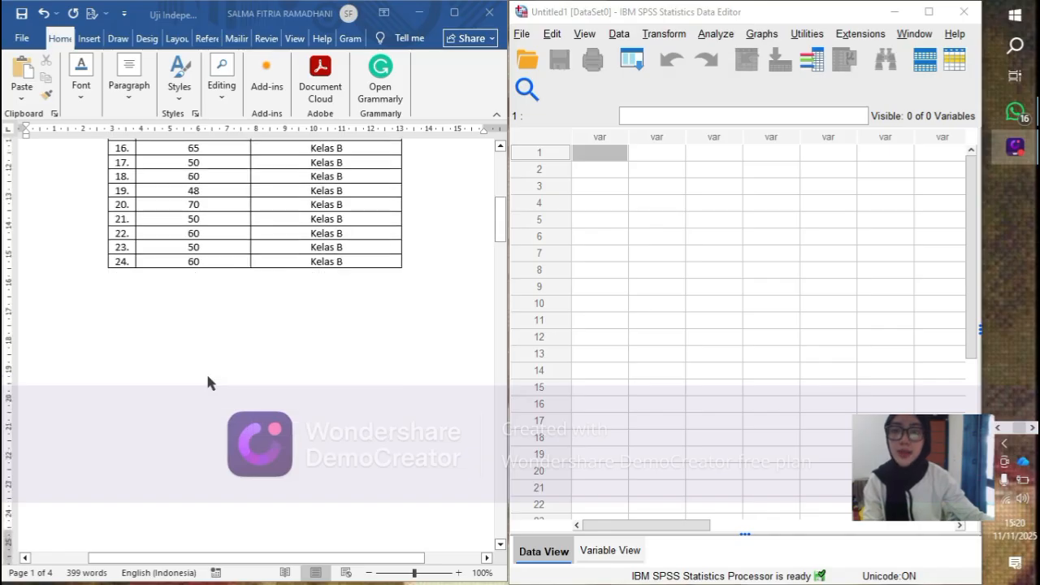
scroll(207, 379, down, 10)
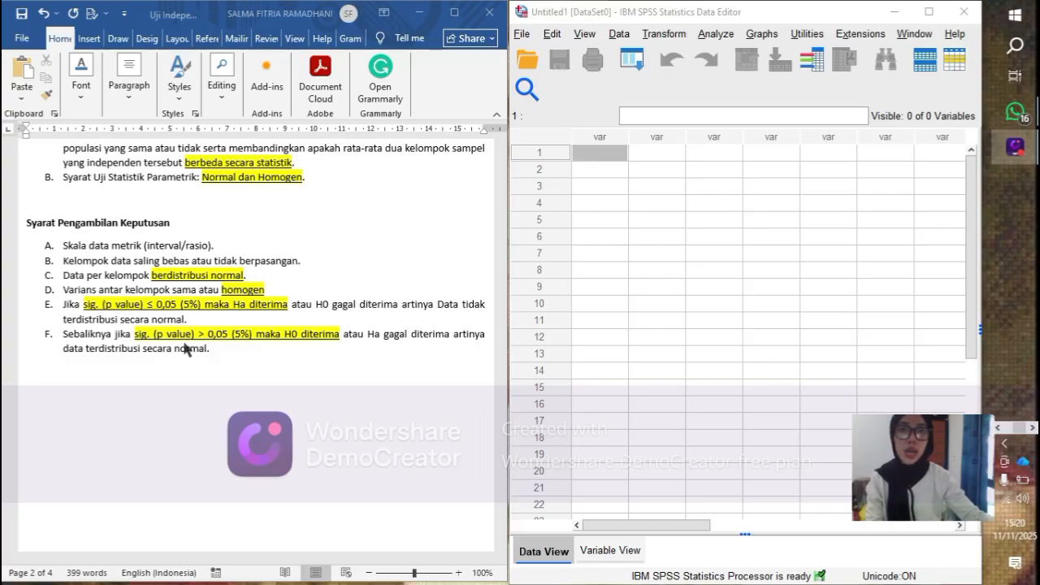
scroll(159, 304, down, 3)
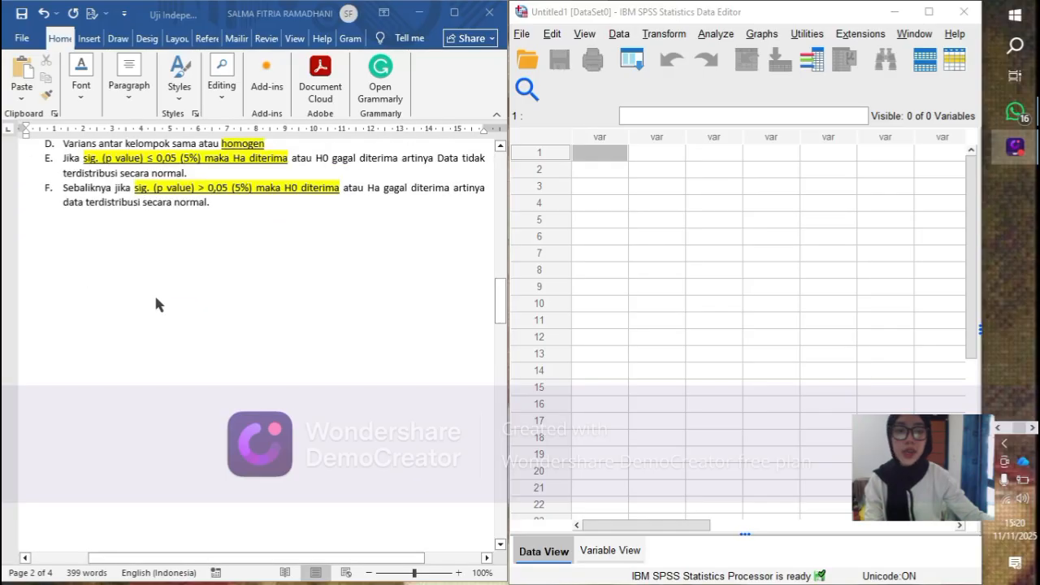
scroll(159, 304, down, 10)
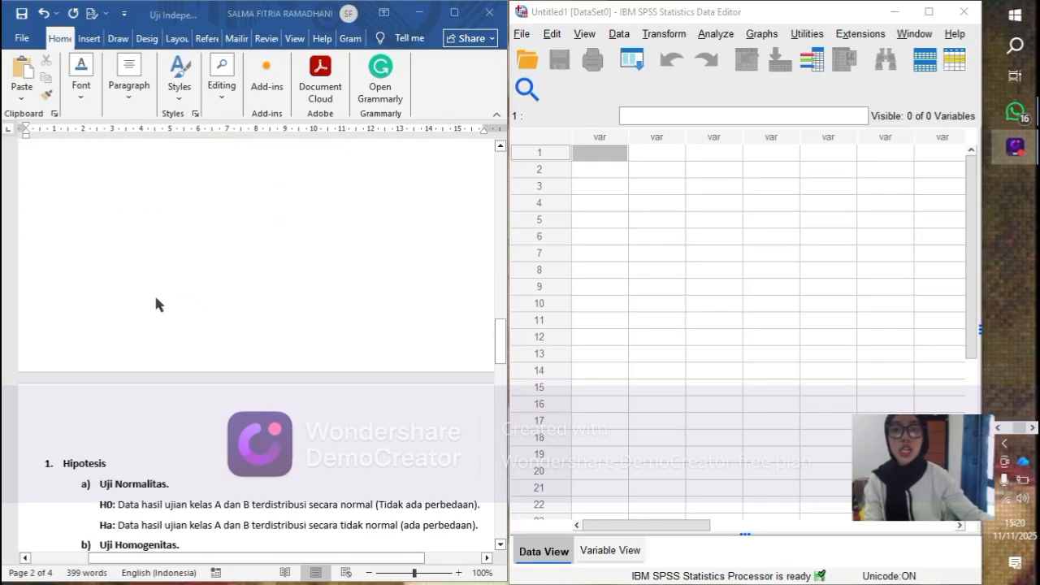
scroll(159, 304, up, 2)
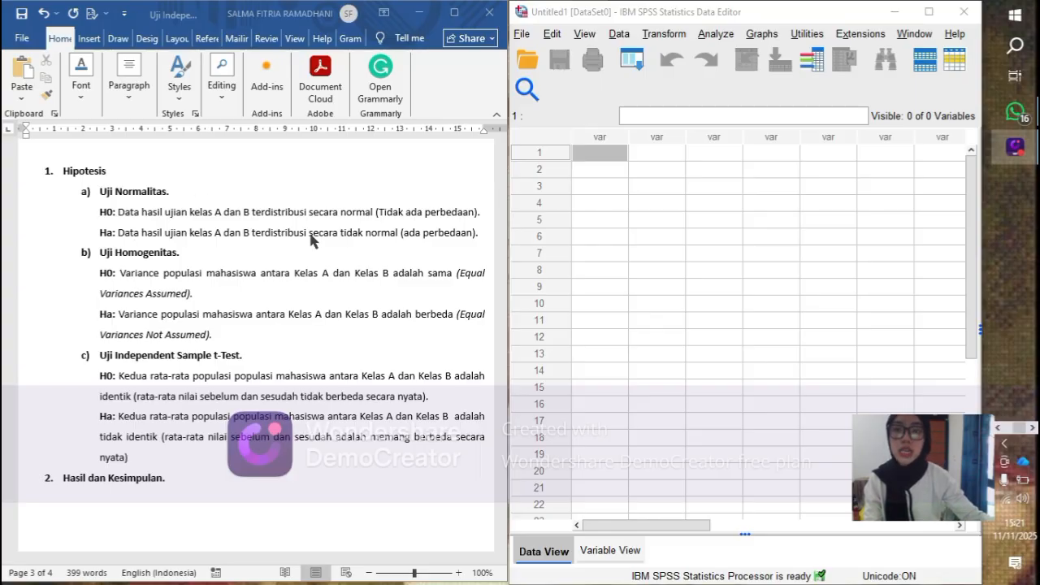
- Copy all 24 scores of the Nilai Ujian column from the Word table and select the first cell in the SPSS data grid
scroll(262, 396, up, 12)
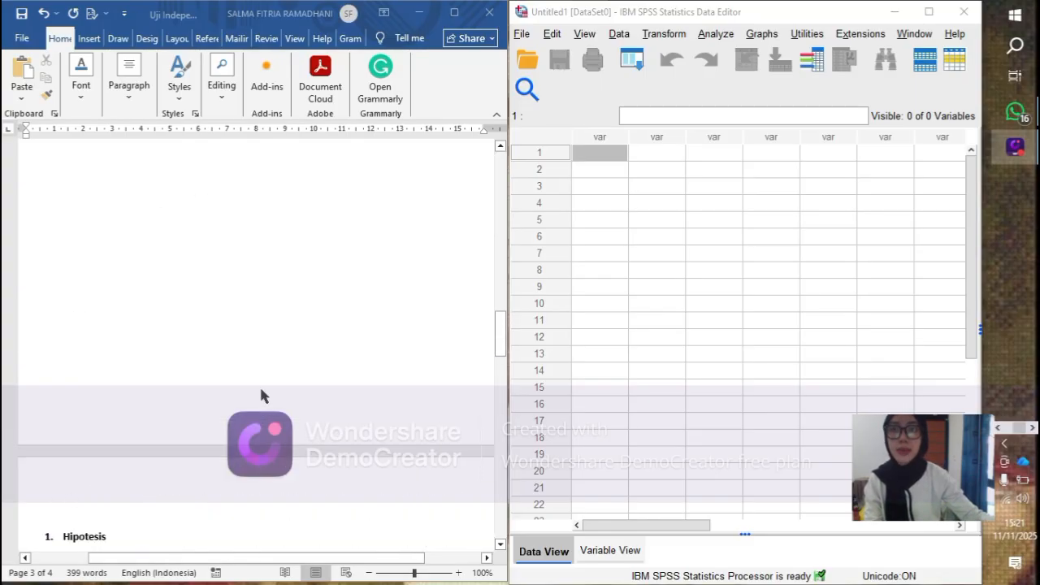
scroll(260, 396, up, 12)
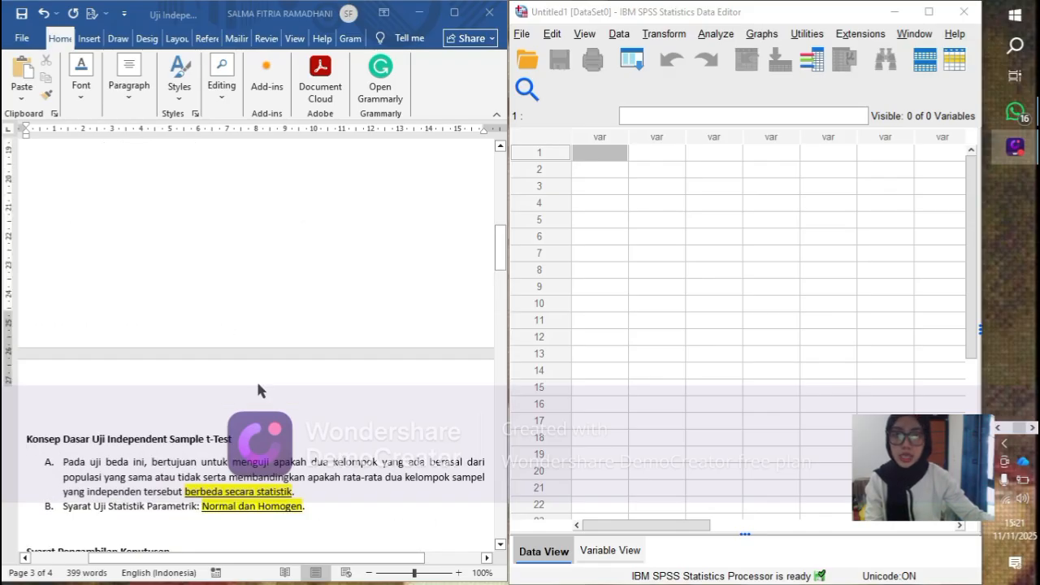
scroll(258, 390, up, 12)
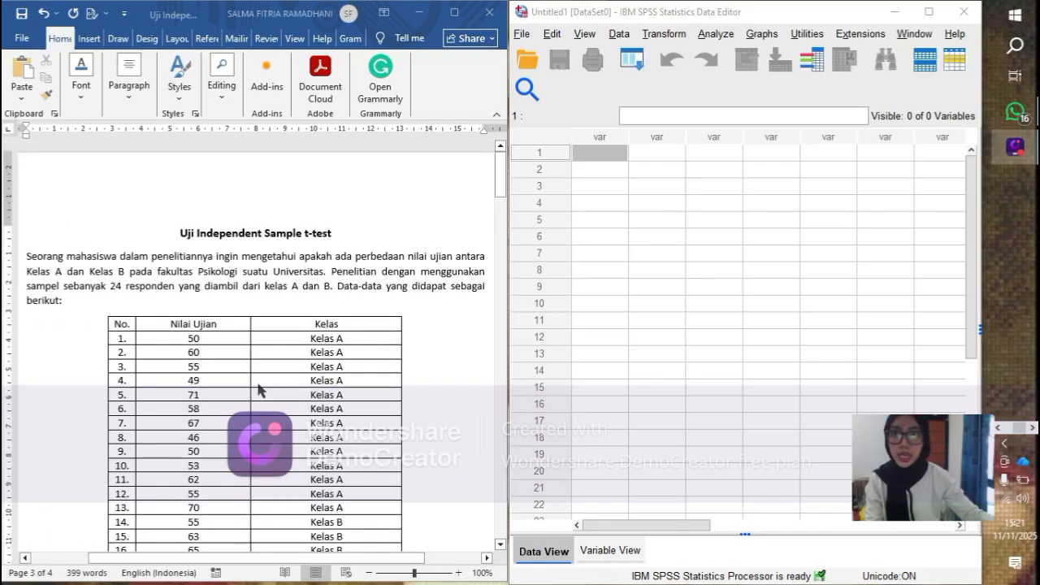
scroll(258, 390, down, 4)
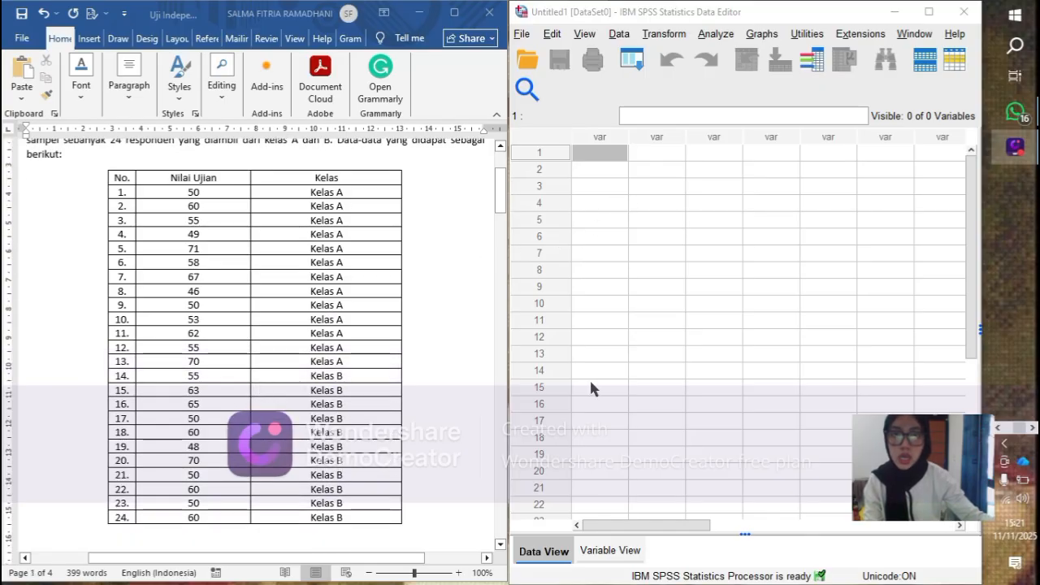
click(175, 196)
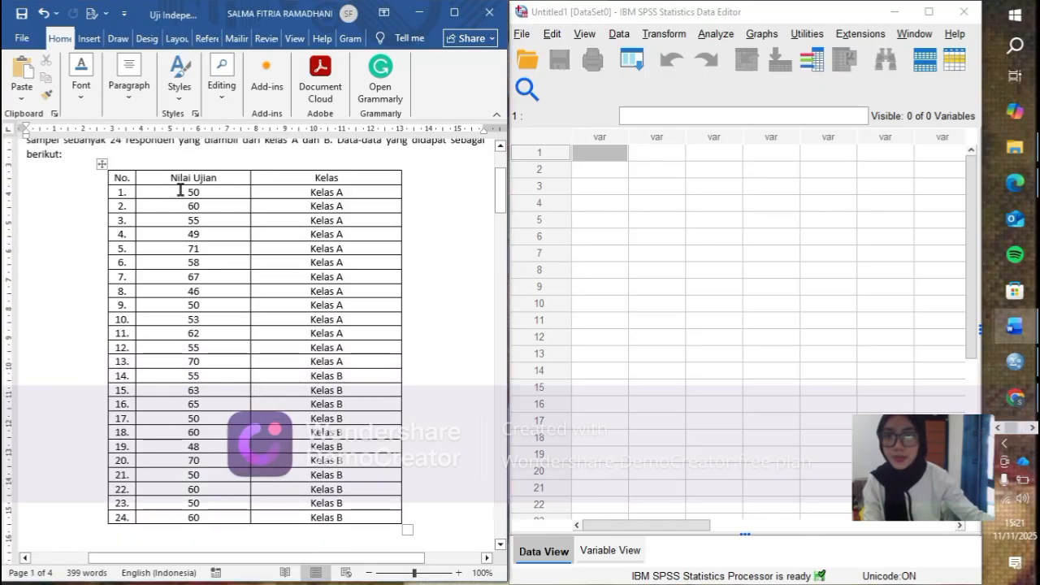
drag(181, 190, 195, 512)
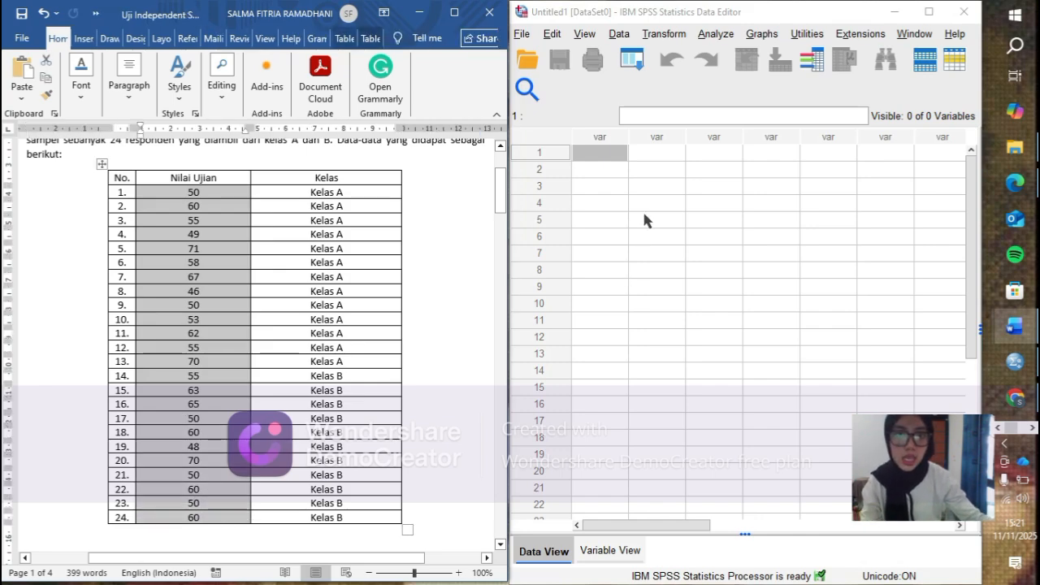
key(ctrl+c)
click(611, 157)
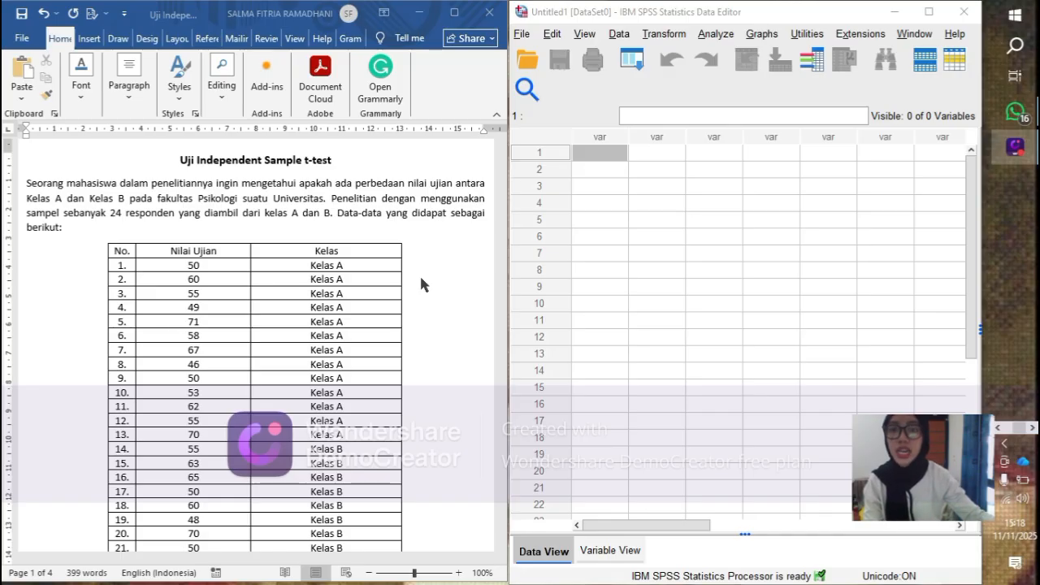
- Go through the 24-respondent exam score table and the sections Konsep Dasar Uji Independent Sample t-Test and Syarat Pengambilan Keputusan in Word
scroll(421, 285, down, 2)
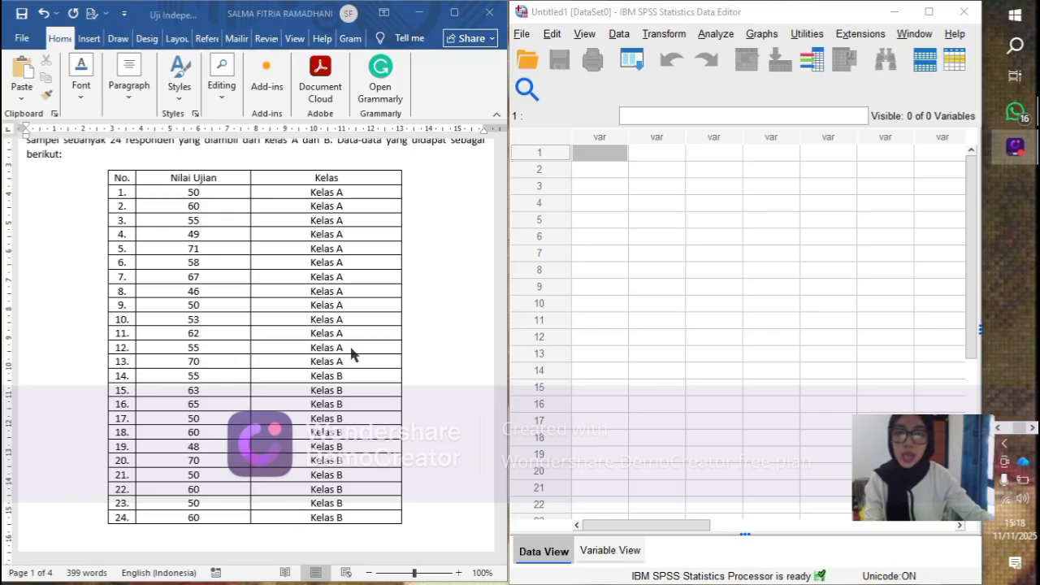
scroll(353, 355, down, 3)
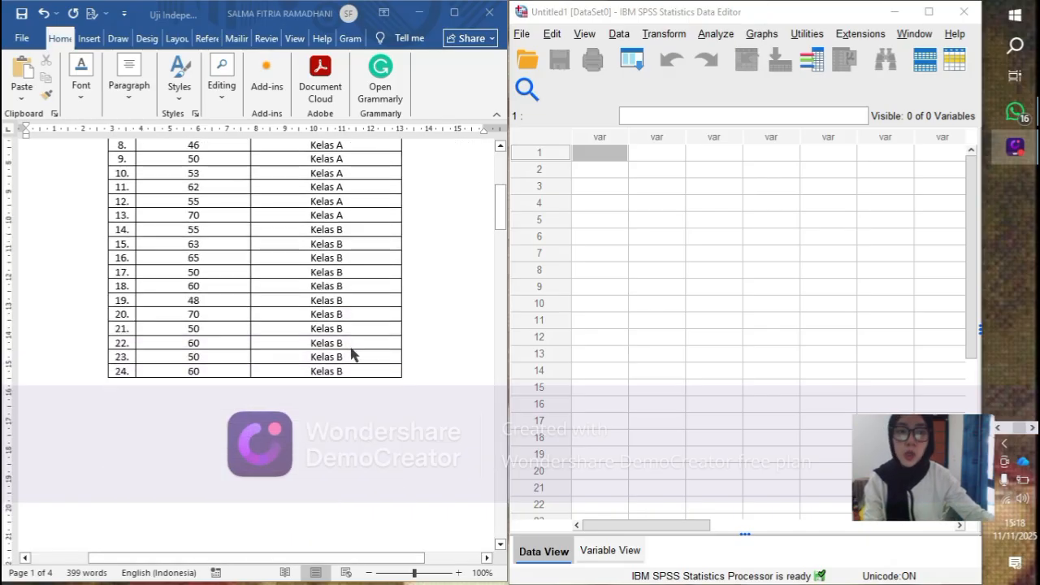
scroll(351, 355, down, 8)
scroll(352, 354, down, 4)
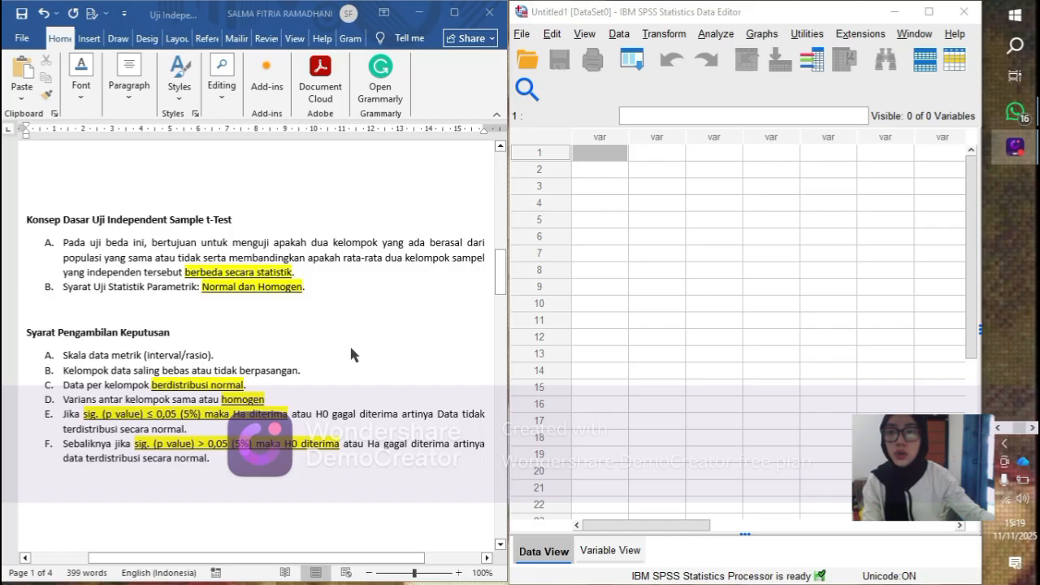
scroll(351, 355, down, 1)
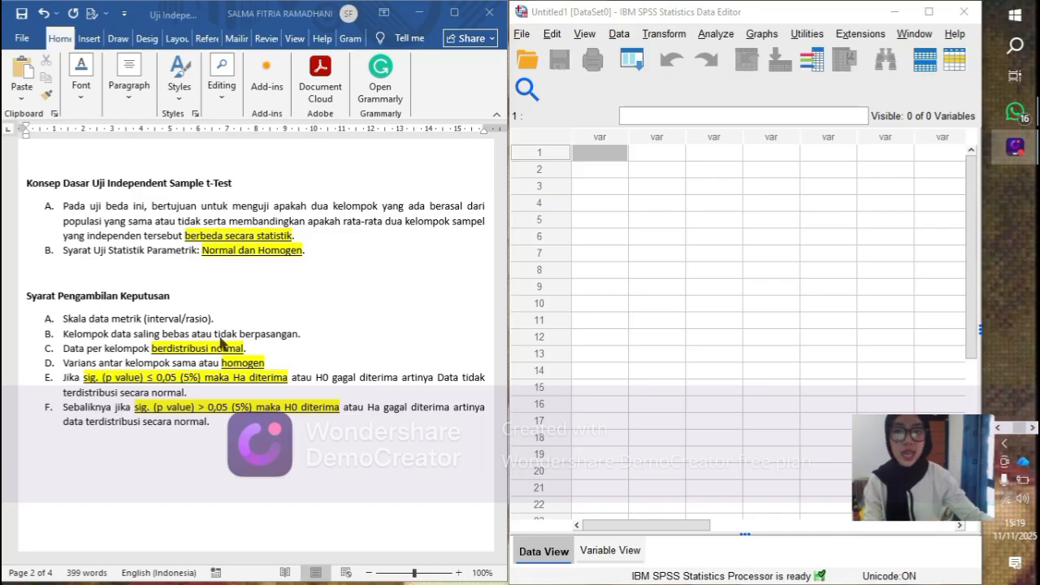
scroll(229, 342, up, 8)
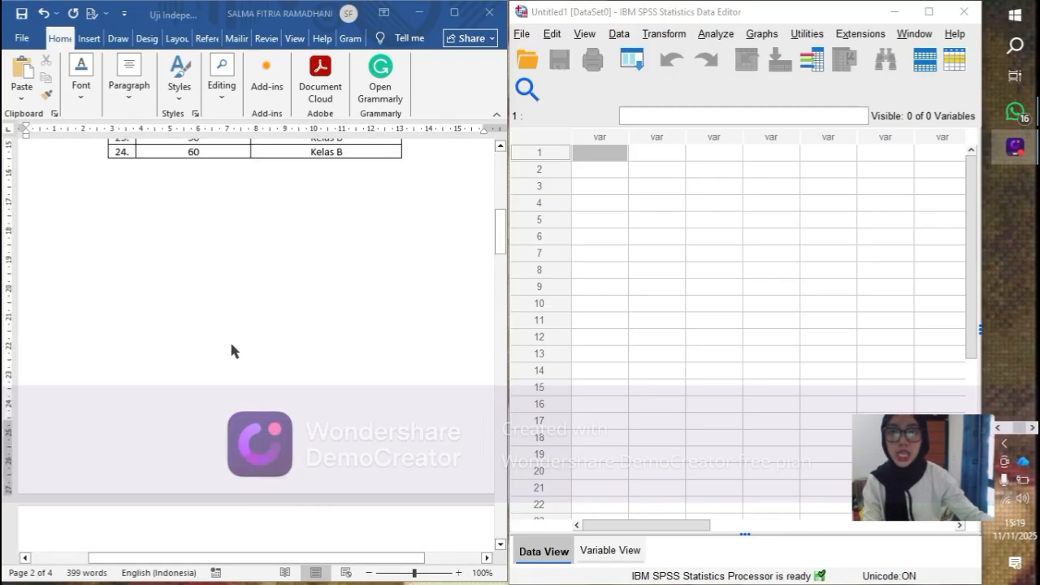
scroll(231, 350, up, 10)
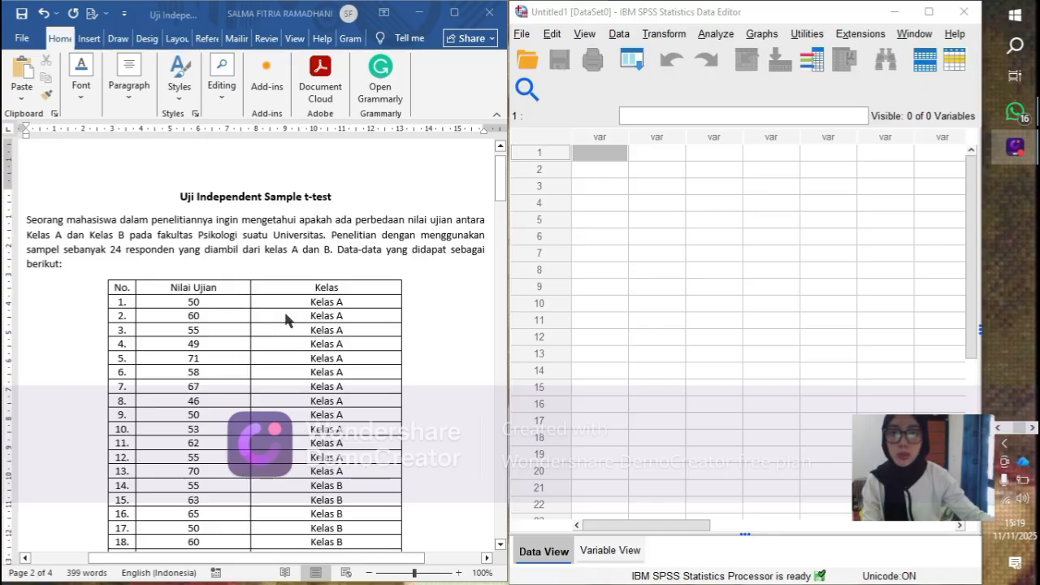
- Examine the score table, the significance rules at 0,05 and the H0 and Ha statements under Hipotesis
scroll(283, 308, down, 2)
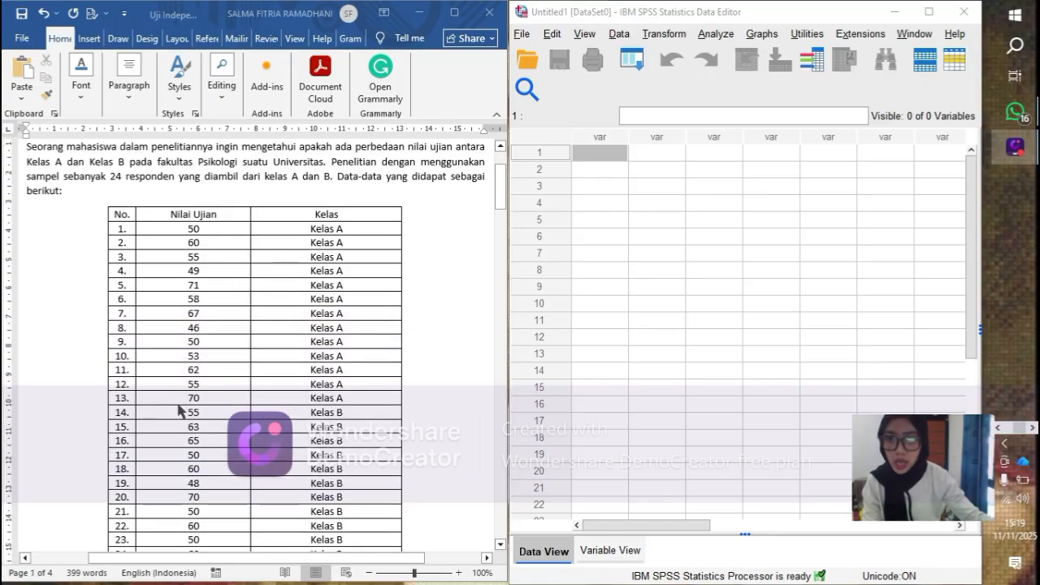
scroll(280, 355, down, 3)
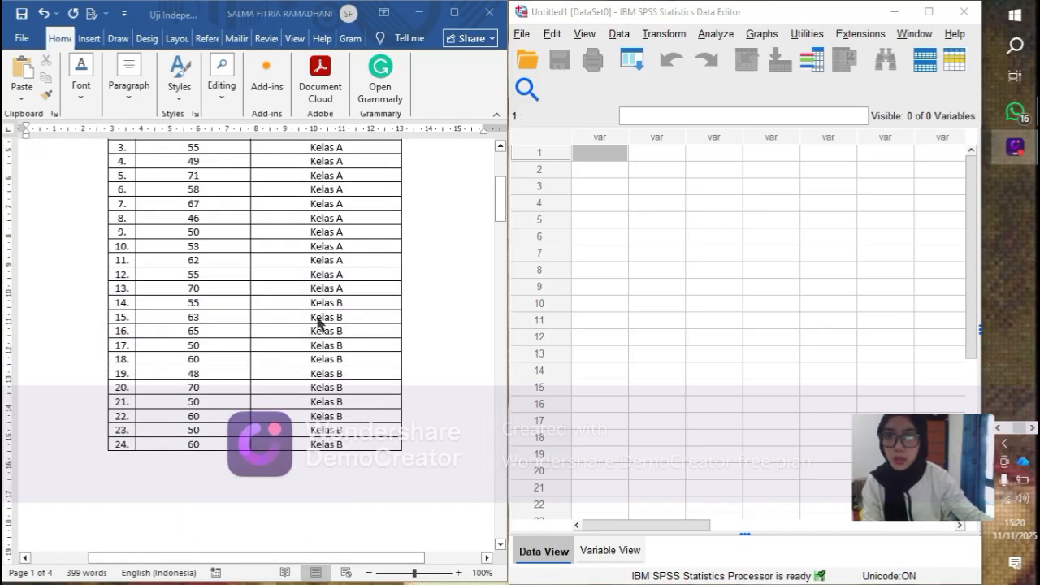
scroll(210, 382, down, 5)
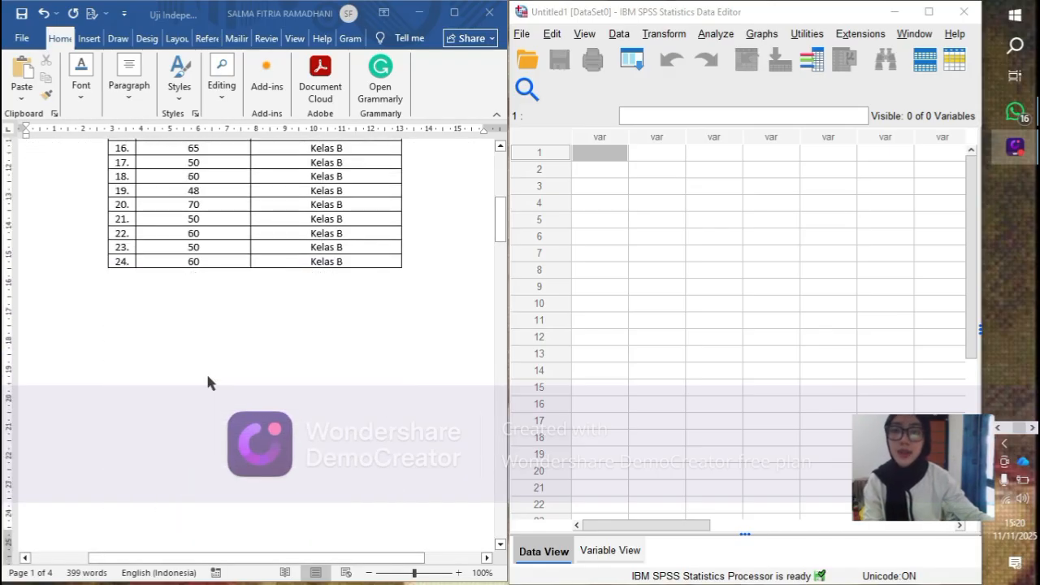
scroll(208, 382, down, 15)
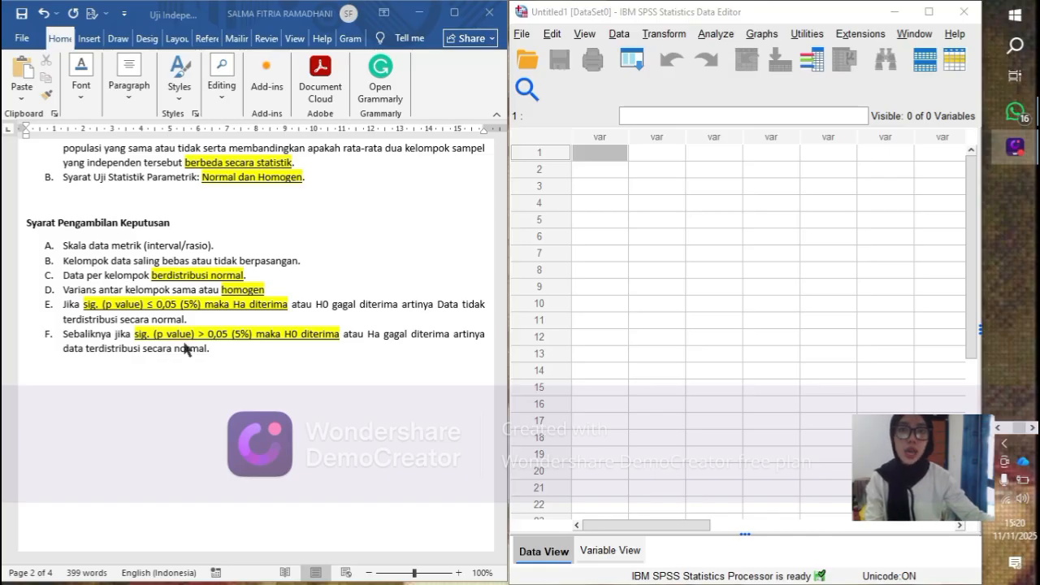
scroll(157, 304, down, 3)
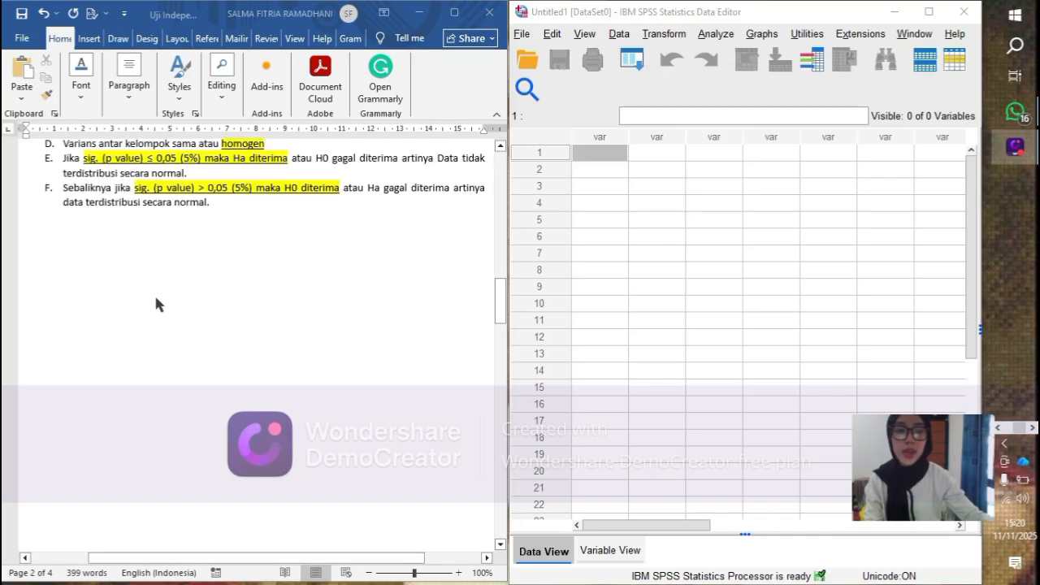
scroll(157, 304, down, 15)
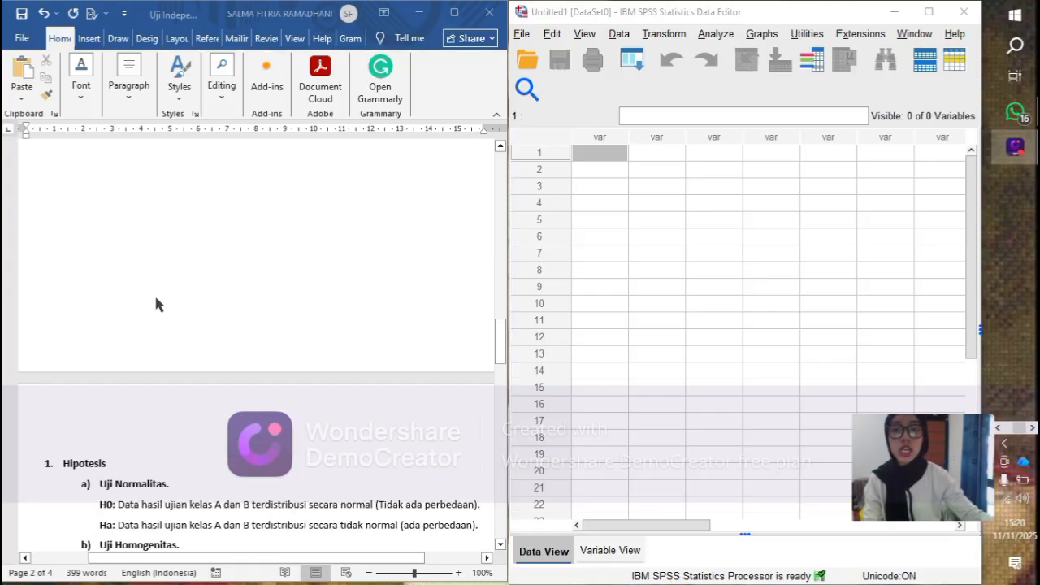
scroll(157, 304, up, 2)
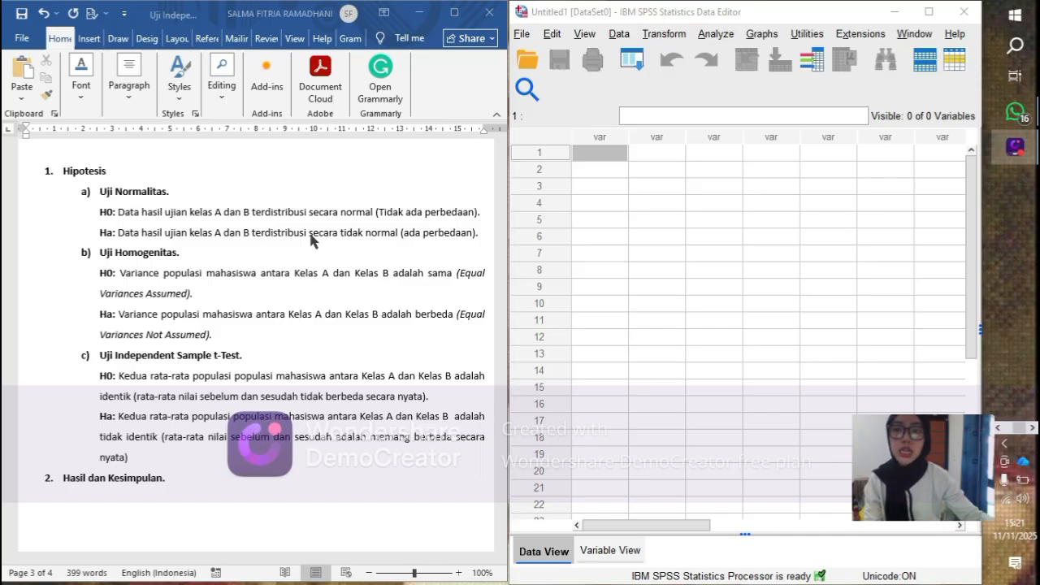
scroll(261, 396, up, 10)
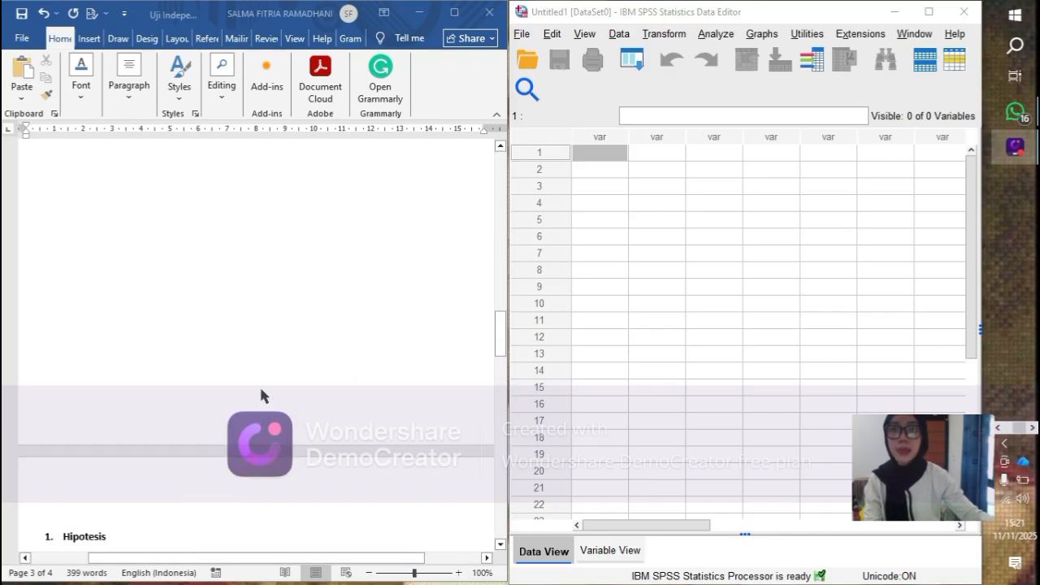
scroll(261, 390, up, 5)
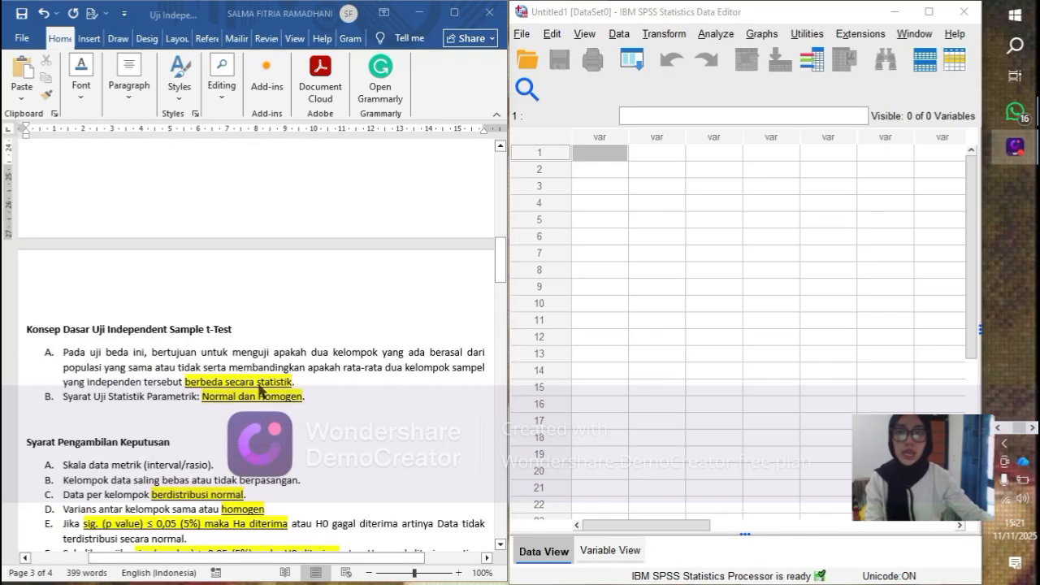
- Copy the 24 Nilai Ujian scores from the Word table into the first column of the SPSS data grid
scroll(258, 385, up, 3)
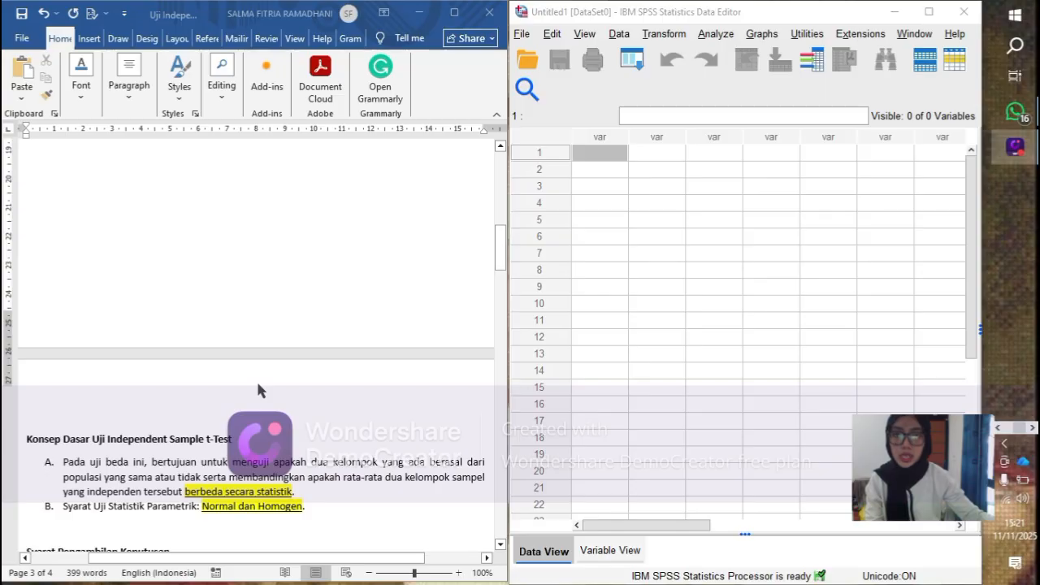
scroll(258, 391, up, 10)
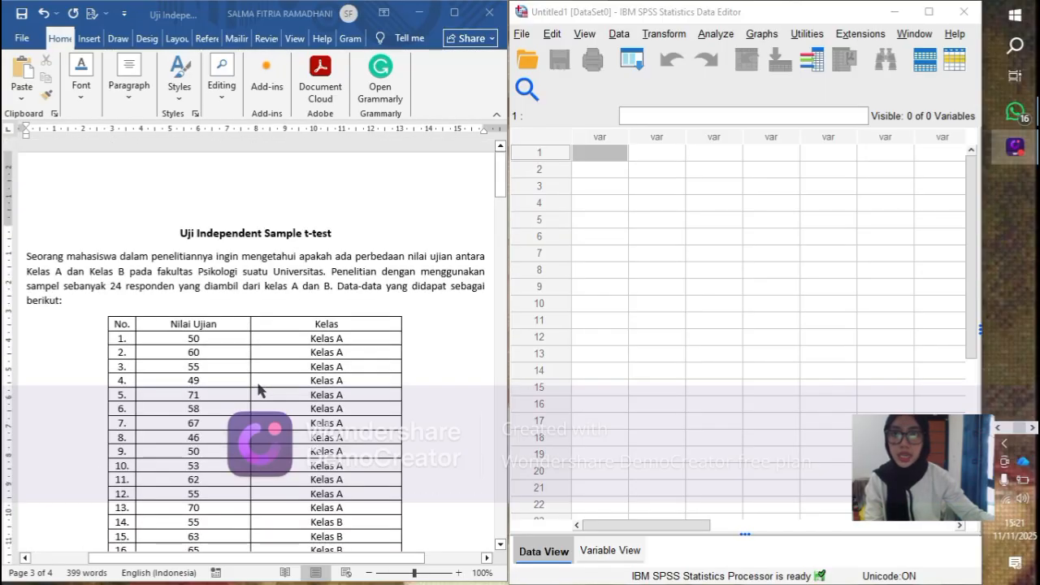
scroll(259, 391, down, 3)
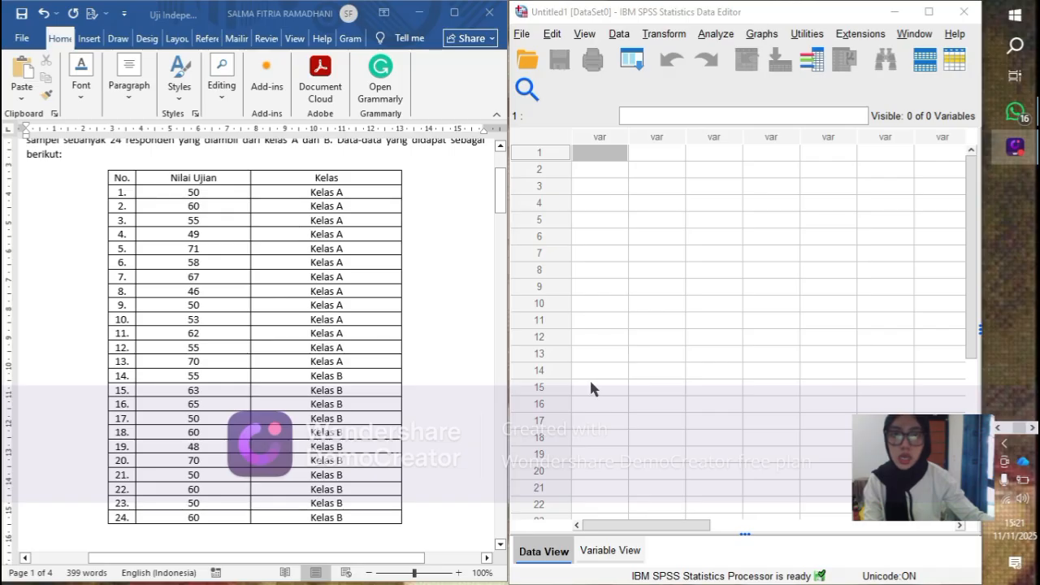
click(176, 197)
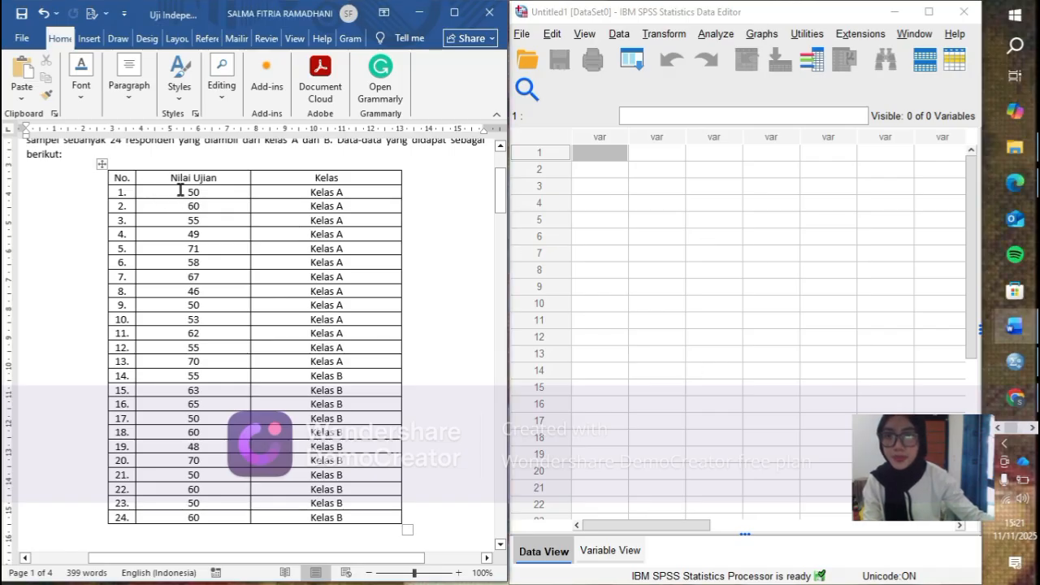
drag(181, 192, 211, 501)
key(ctrl+c)
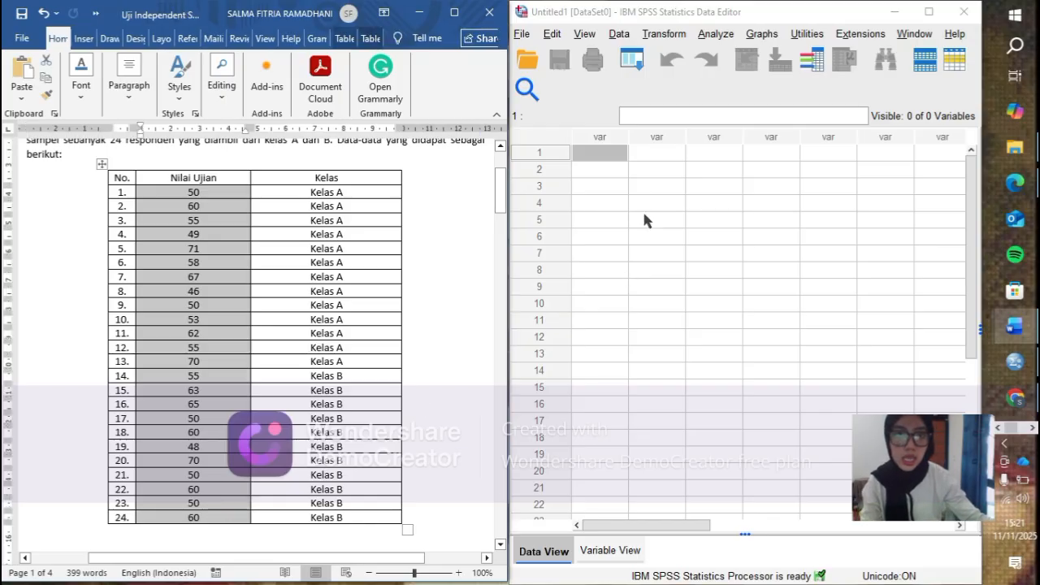
click(611, 157)
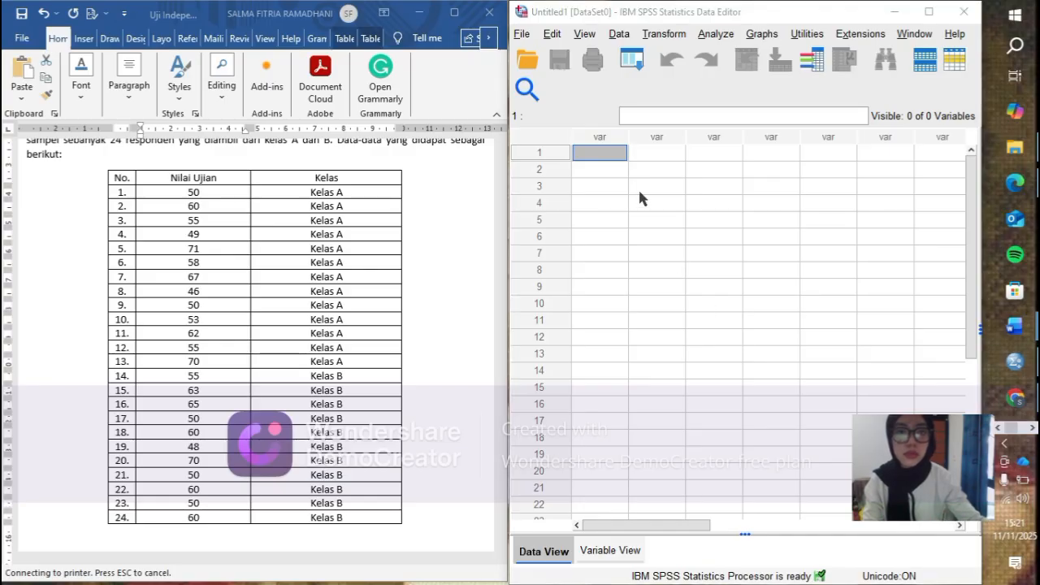
click(604, 148)
right_click(204, 196)
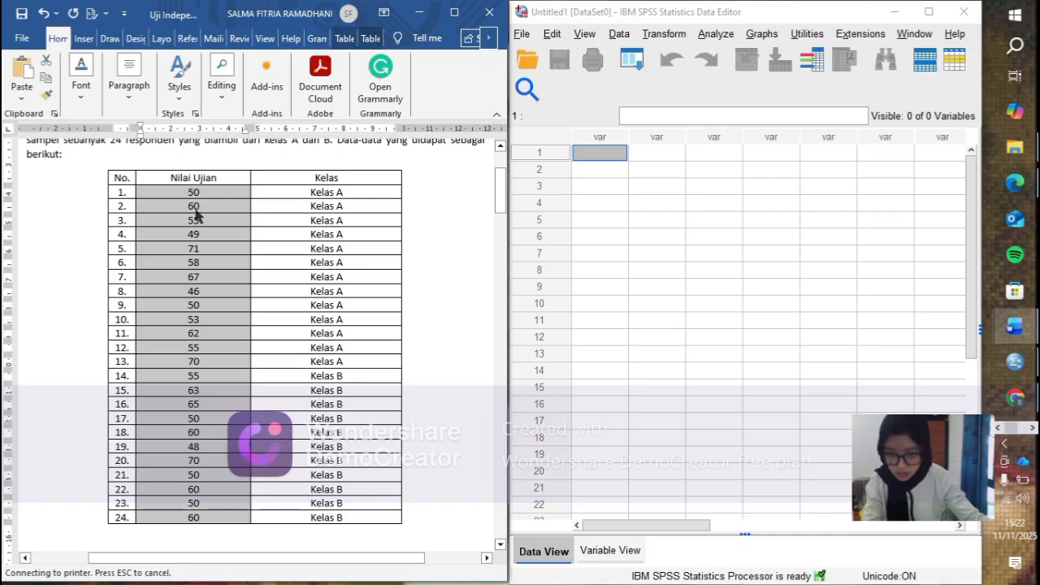
click(601, 158)
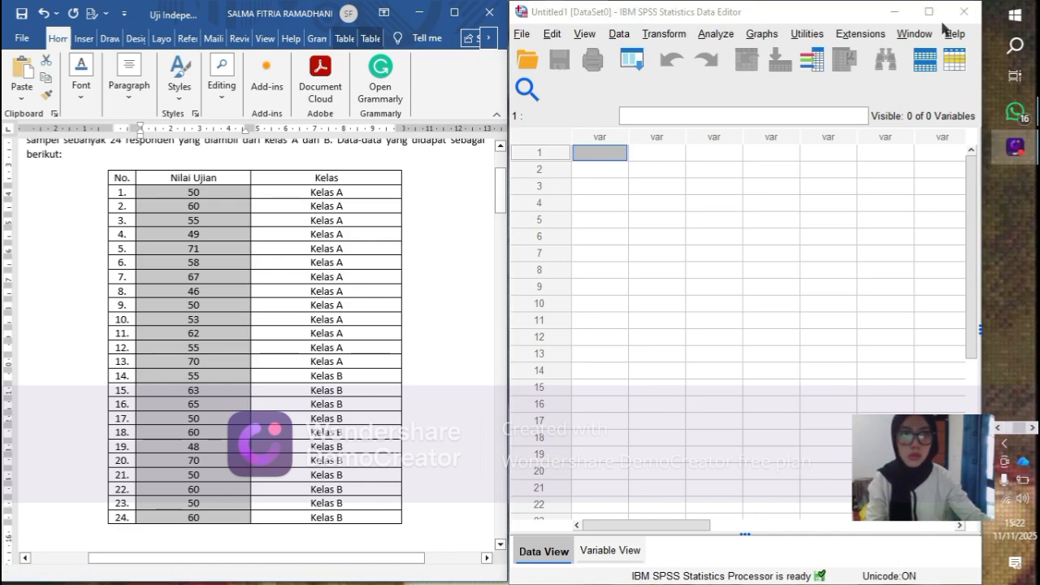
click(943, 18)
key(ctrl+v)
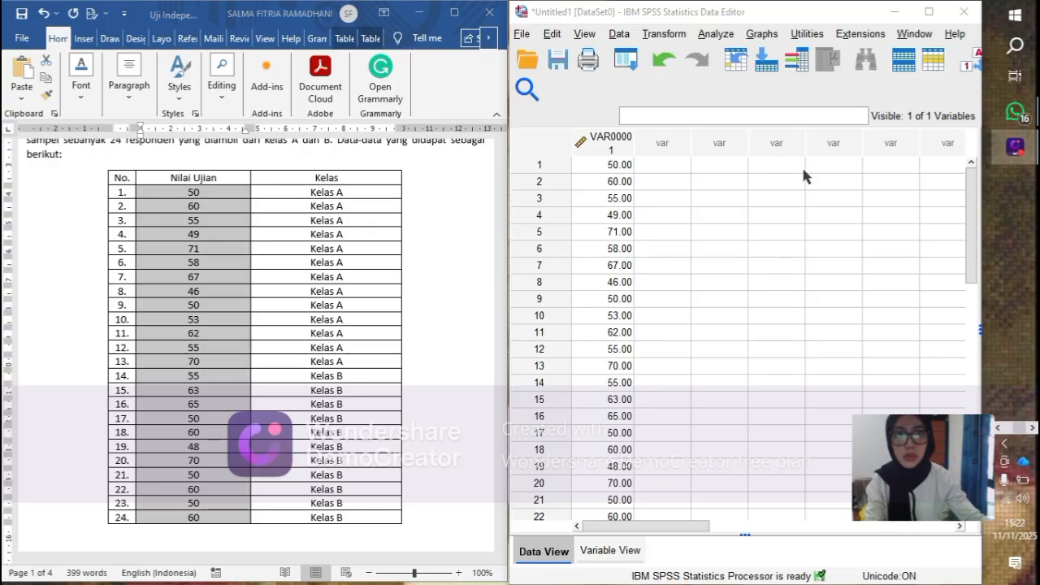
- Fill rows 1 to 13 of the second data column with group code 1 for the Kelas A respondents
click(660, 165)
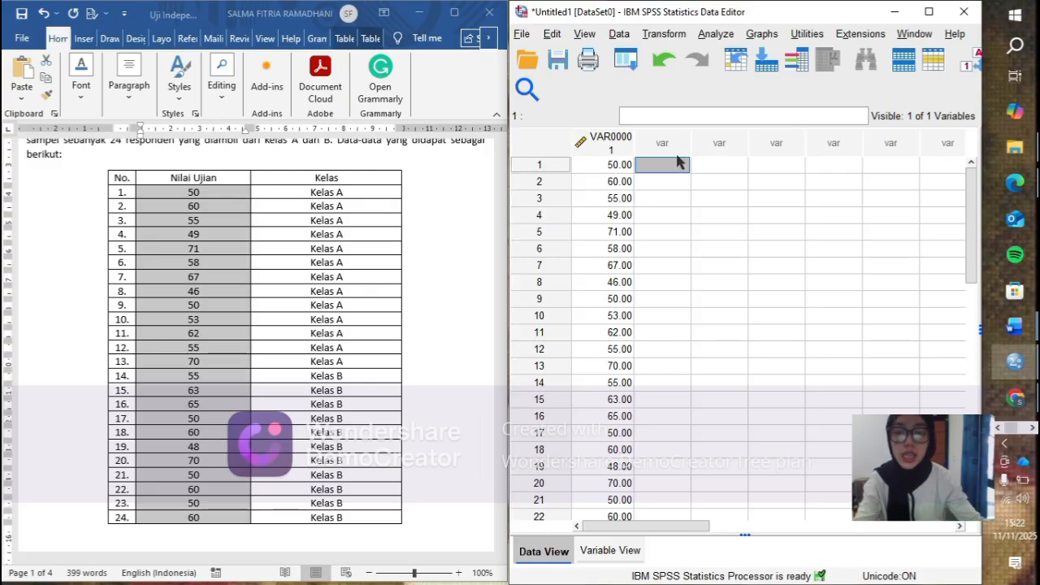
text(1)
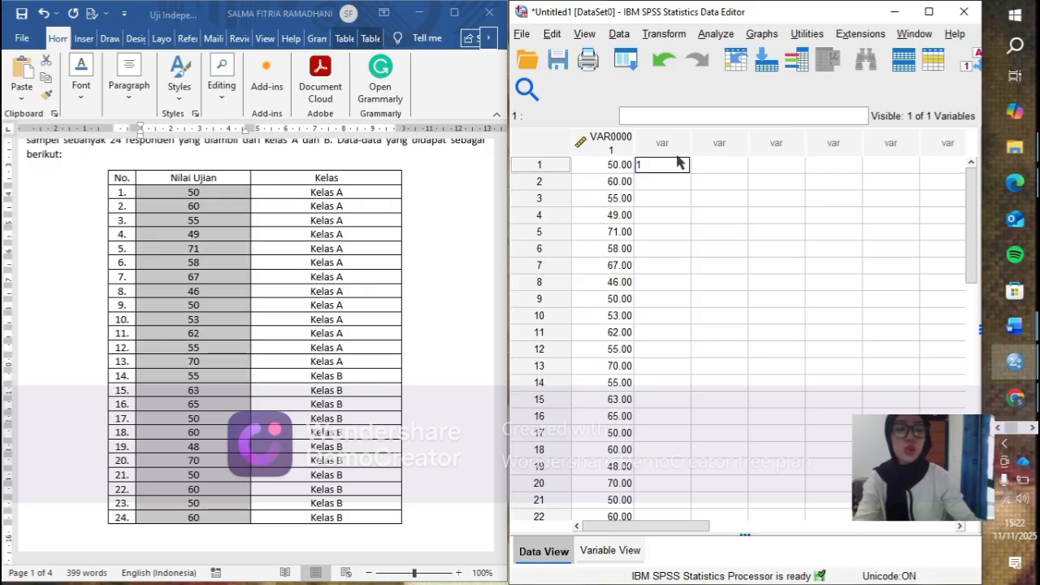
key(Return)
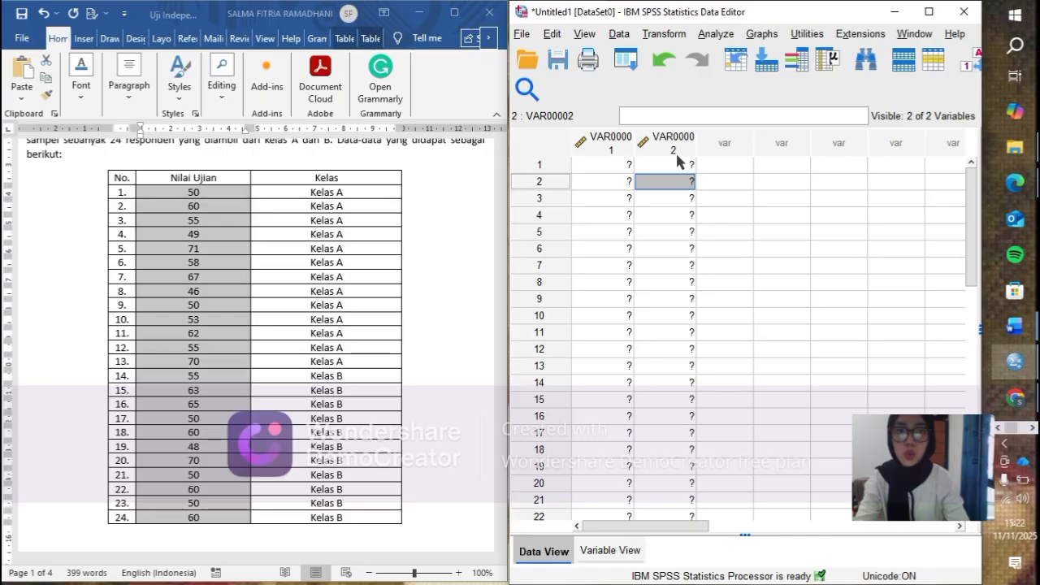
text(1)
key(Return)
text(1)
key(Return)
text(1)
key(Return)
text(1)
key(Return)
text(1)
key(Return)
text(1)
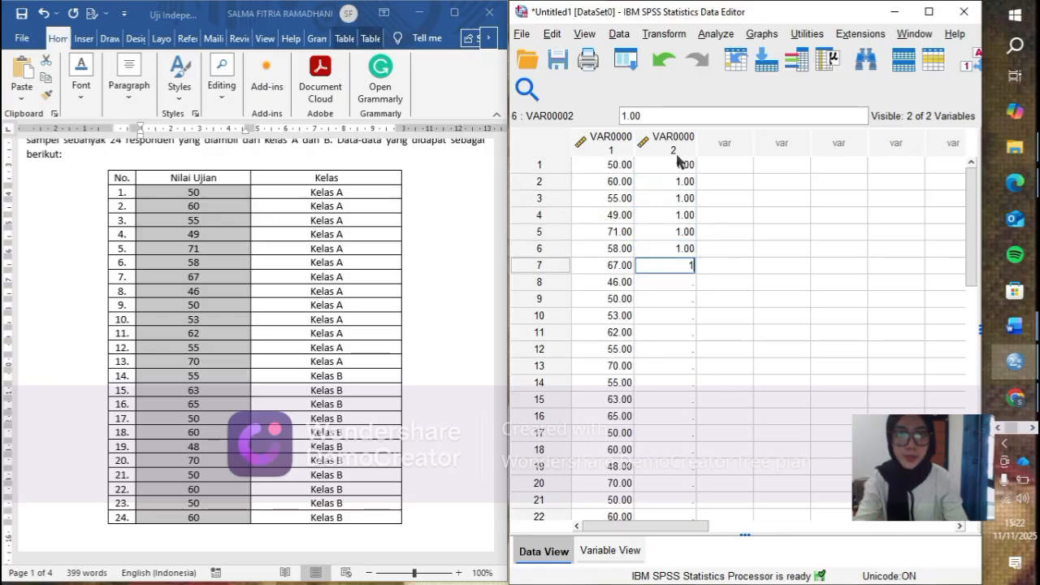
key(Return)
text(1)
key(Return)
text(1)
key(Return)
text(1)
key(Return)
text(1)
key(Return)
text(1)
key(Return)
text(1)
key(Return)
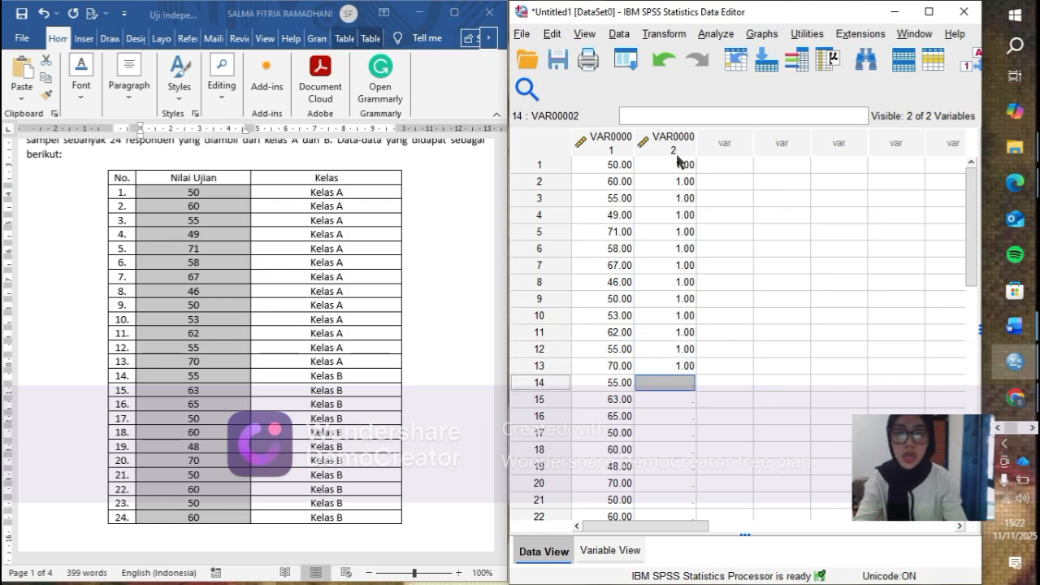
- Enter group code 2 in rows 14 to 24 of the second data column for the Kelas B respondents
text(2)
key(Return)
text(2)
key(Return)
text(2)
key(Return)
text(2)
key(Return)
text(2)
key(Return)
text(2)
key(Return)
key(2)
key(Return)
text(2)
key(Return)
text(2)
key(Return)
text(2)
key(Return)
text(2)
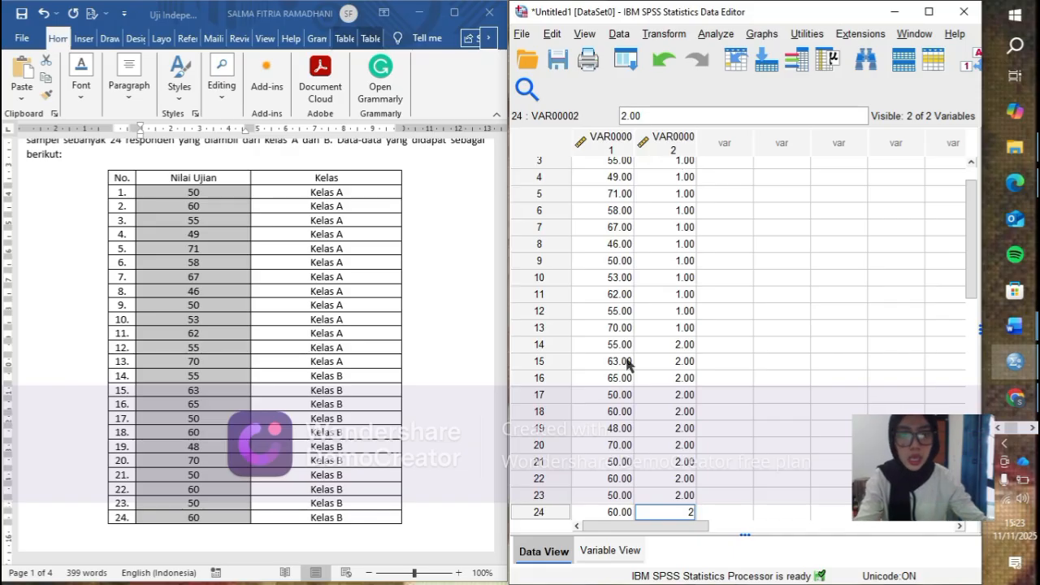
- Rename the first variable as Nilai and the second variable as Kelompok
click(626, 551)
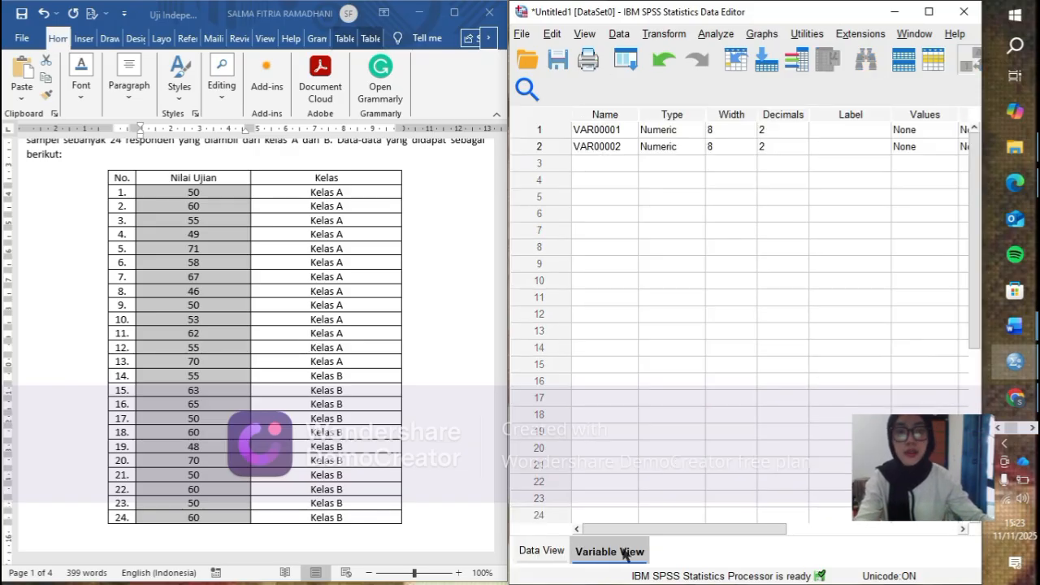
click(601, 129)
double_click(601, 129)
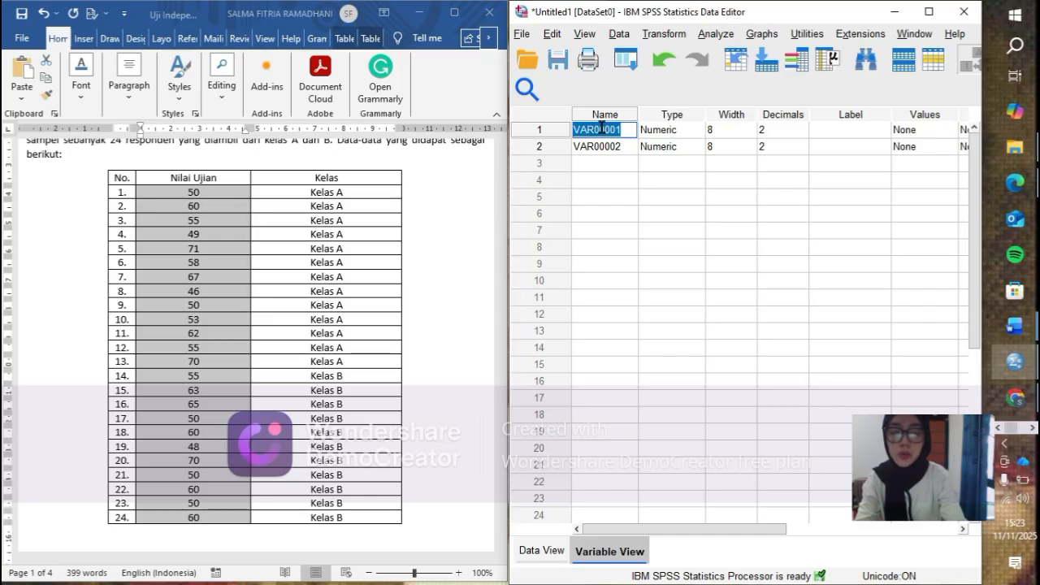
text(Nila)
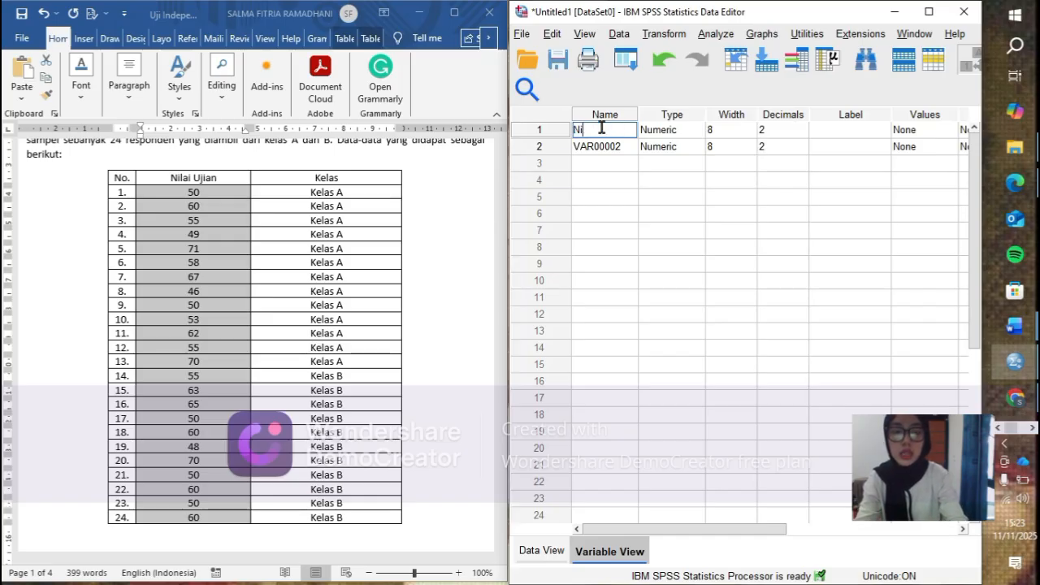
text(i)
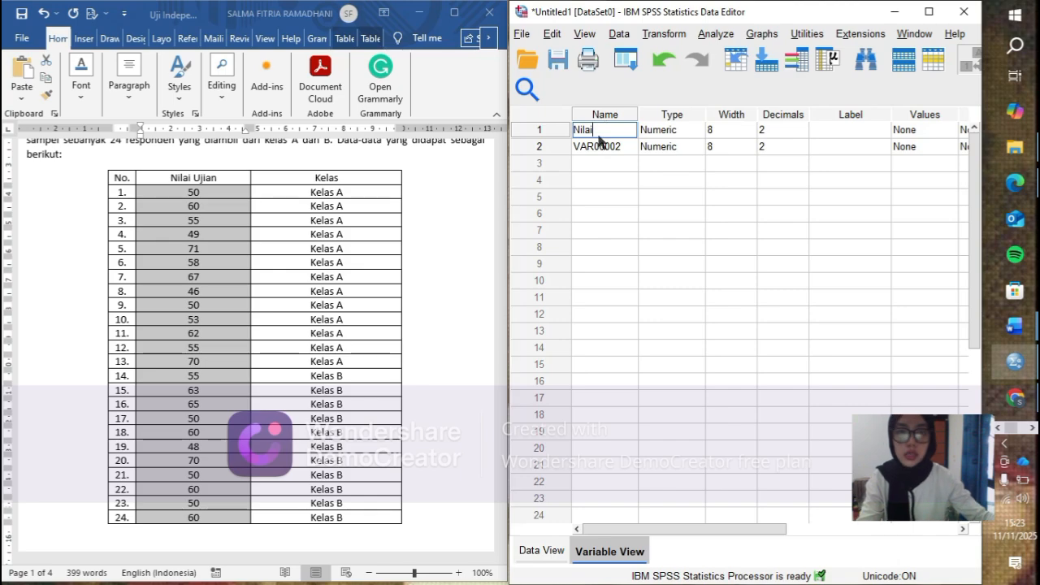
click(598, 147)
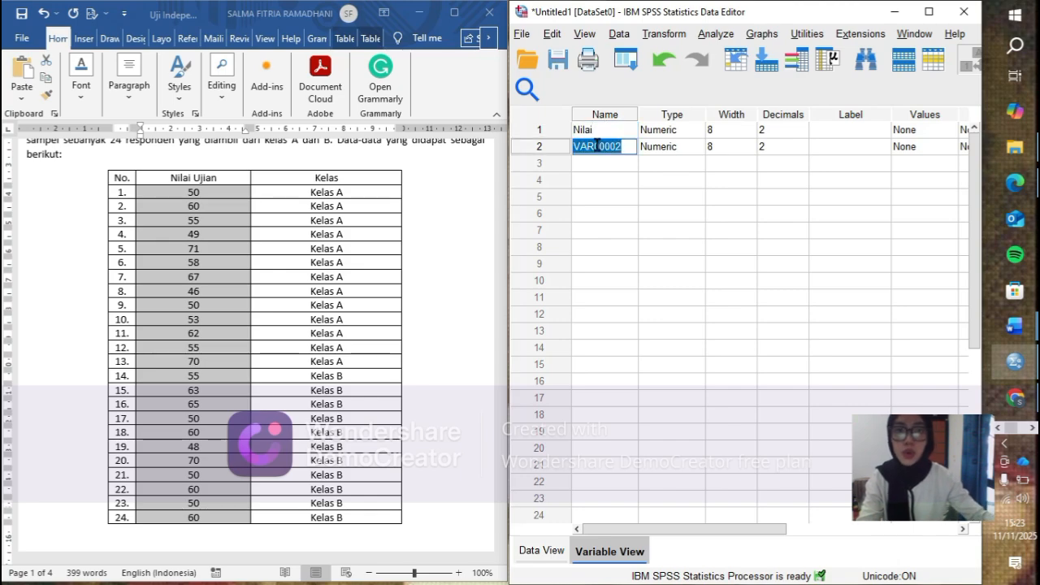
text(Kelo)
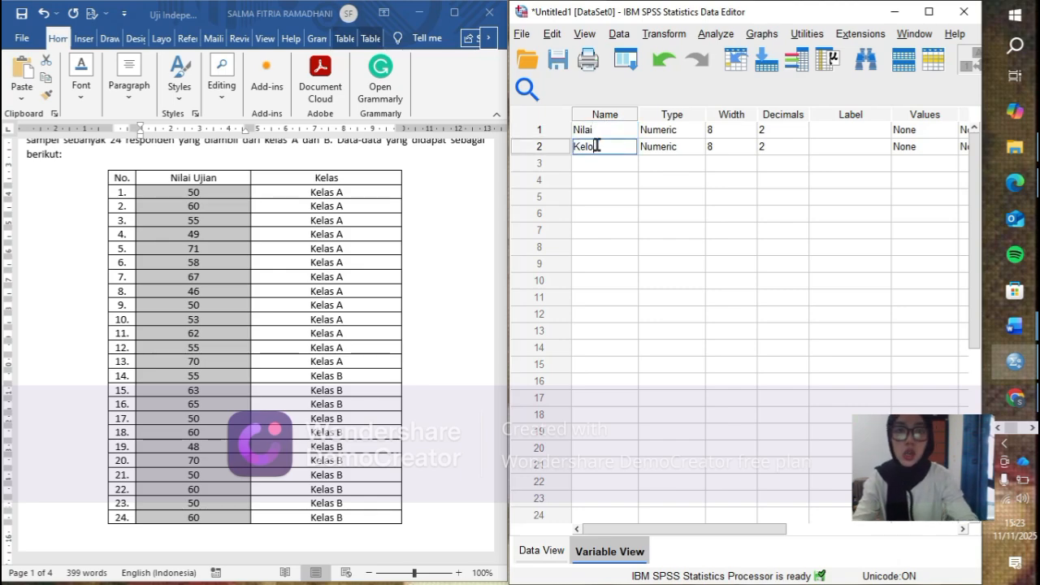
text(mpok)
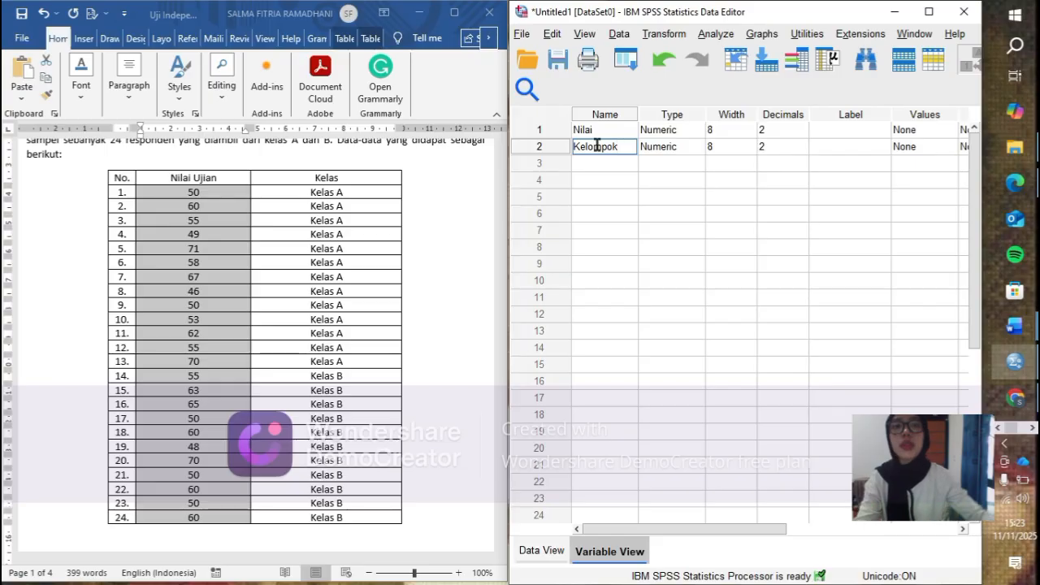
- Set the decimals of both the Nilai and Kelompok variables to 0
click(777, 130)
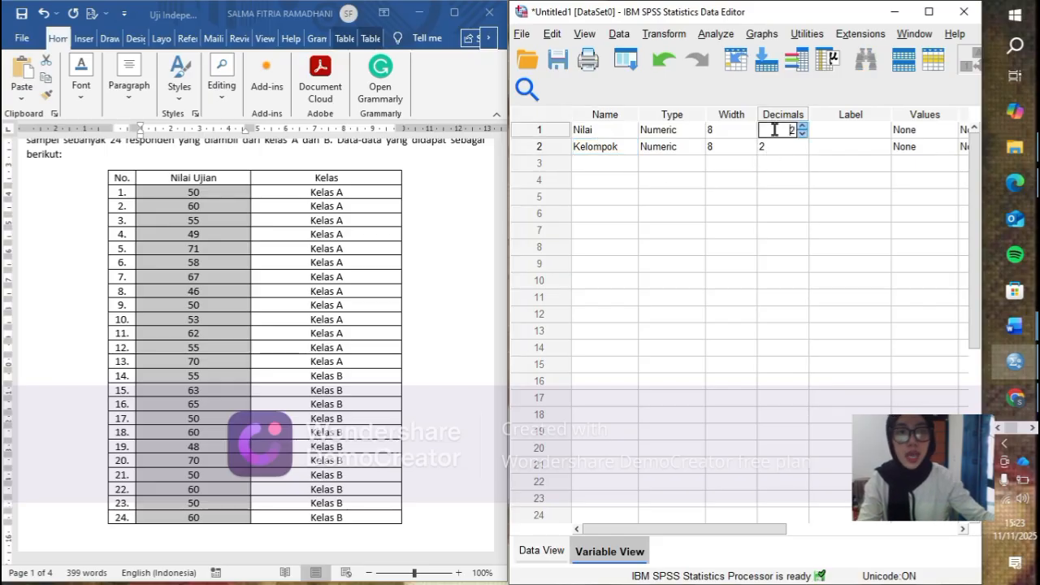
click(802, 136)
click(802, 136)
click(785, 146)
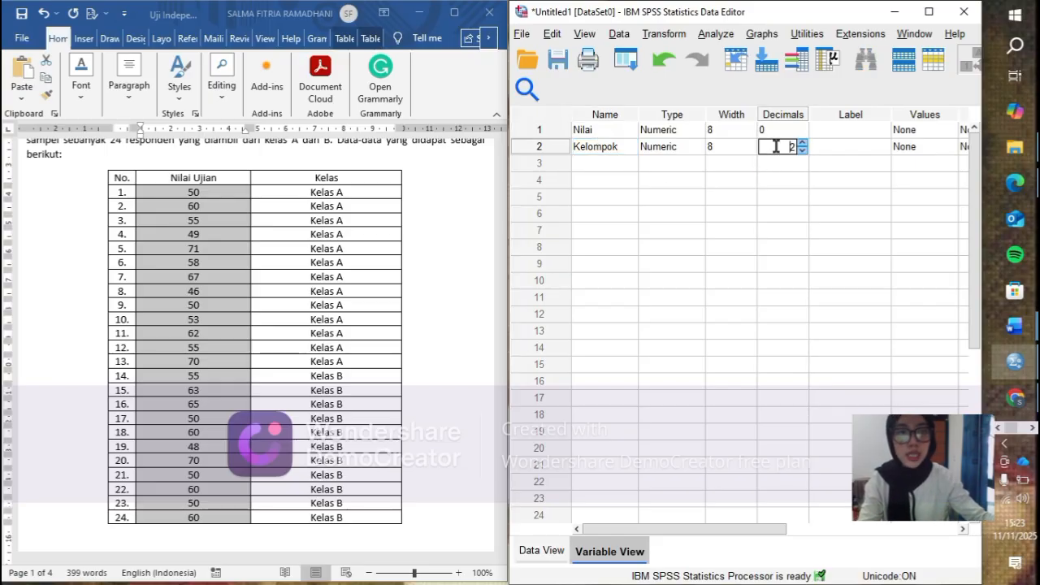
click(803, 152)
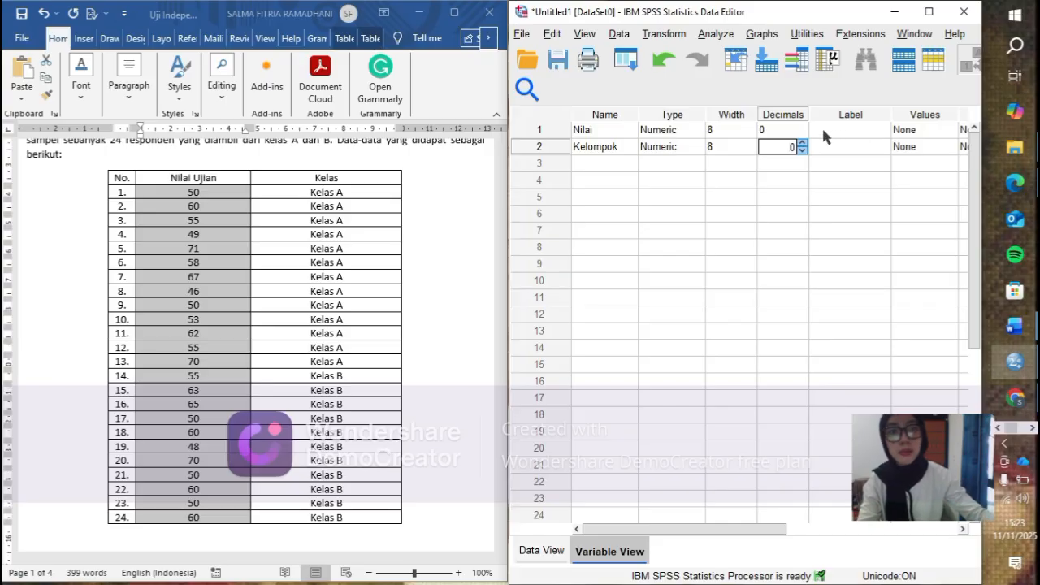
- Label the Nilai variable Hasil Ujian and the Kelompok variable Kelas
click(822, 129)
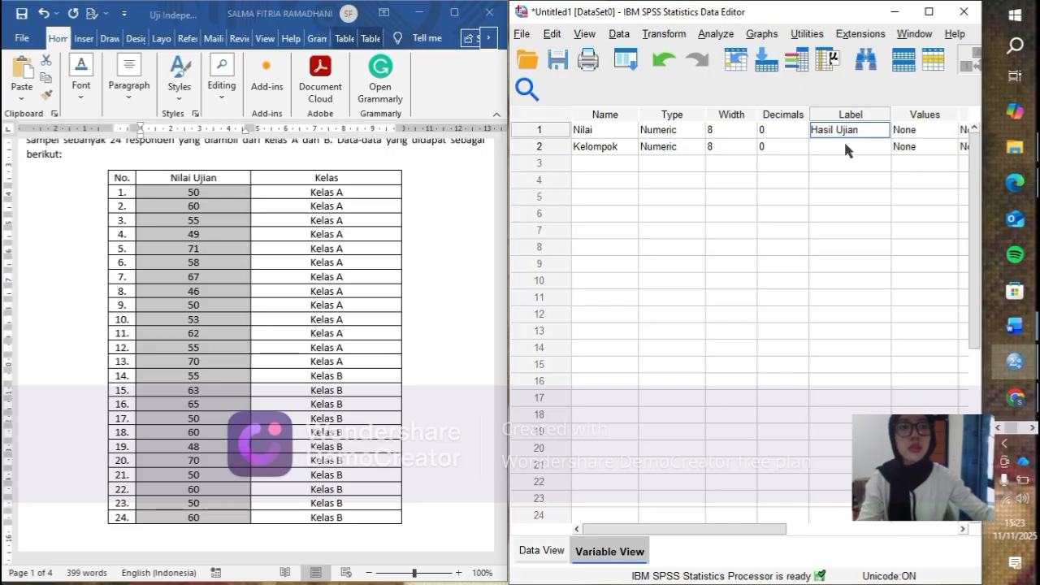
text(n)
click(846, 144)
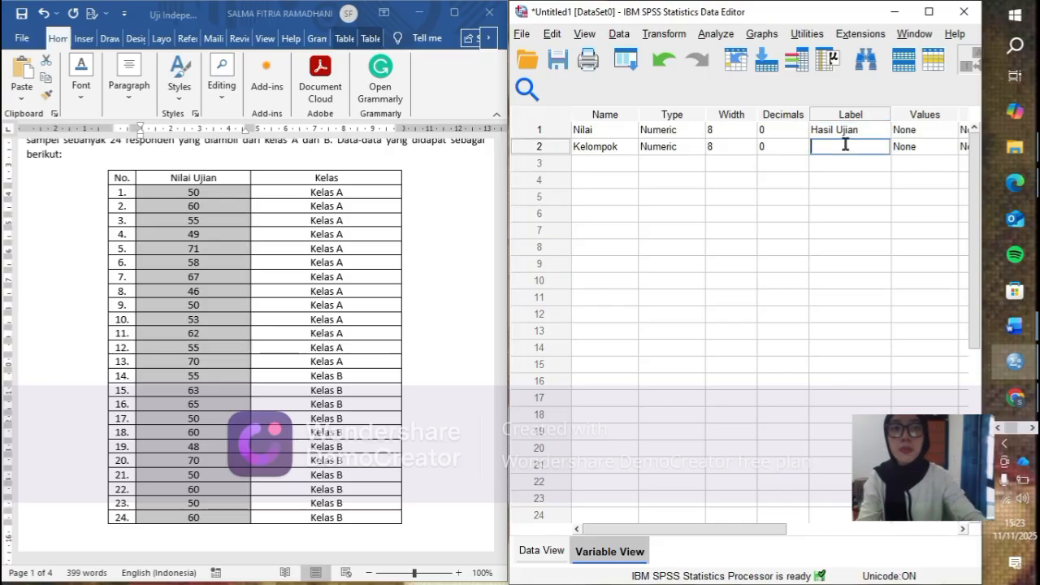
text(Kelas)
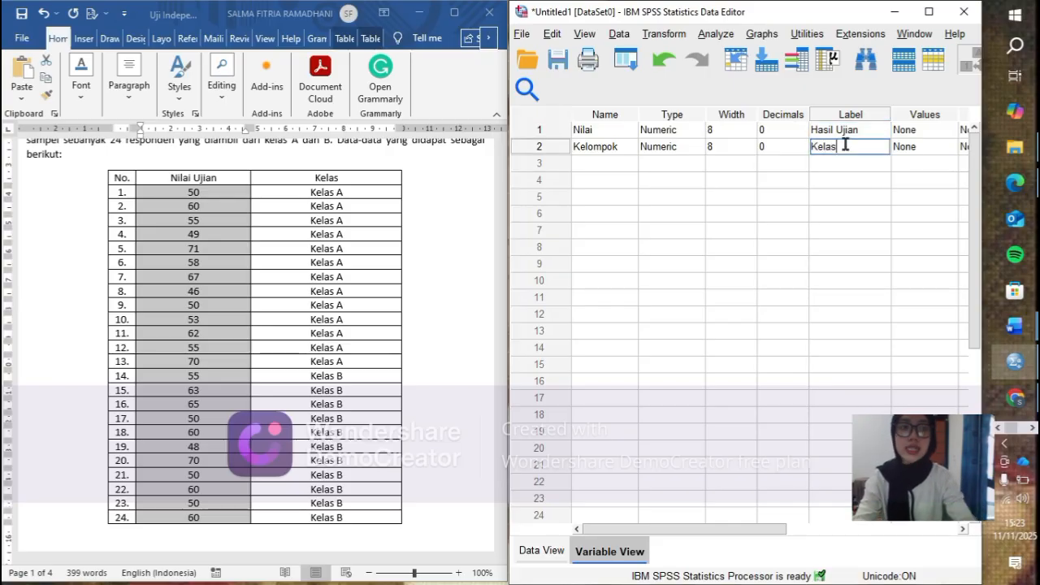
- Open the value labels of the Kelompok variable and add the label Kelas A for value 1
drag(748, 528, 801, 527)
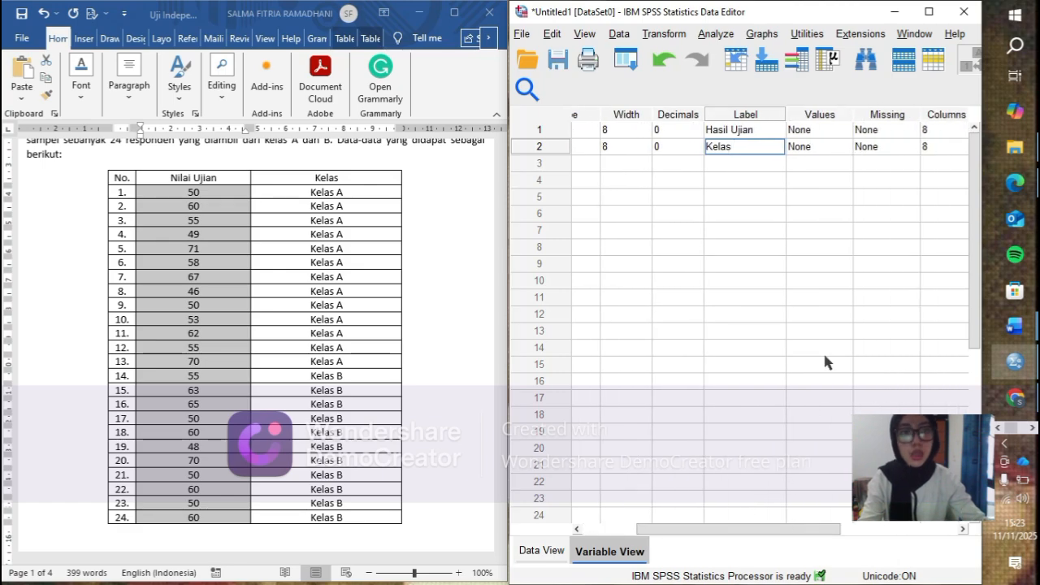
click(831, 148)
click(845, 147)
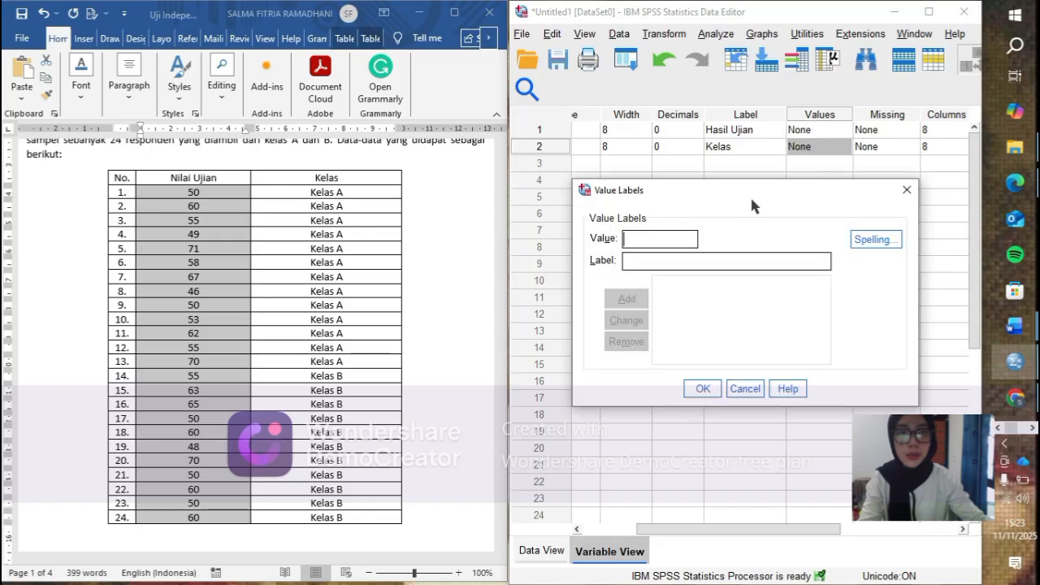
text(1)
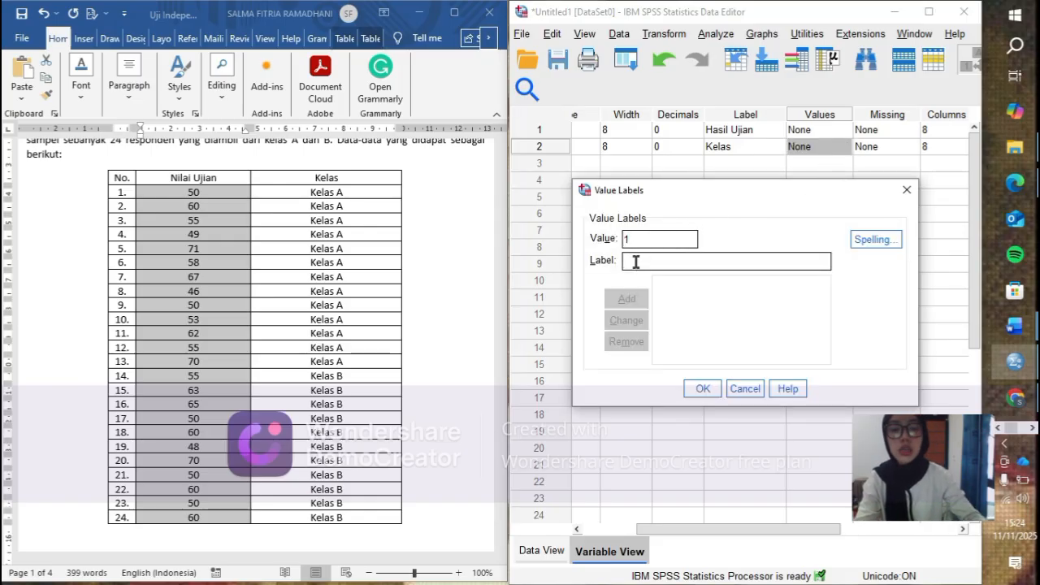
text( = "Kelas A)
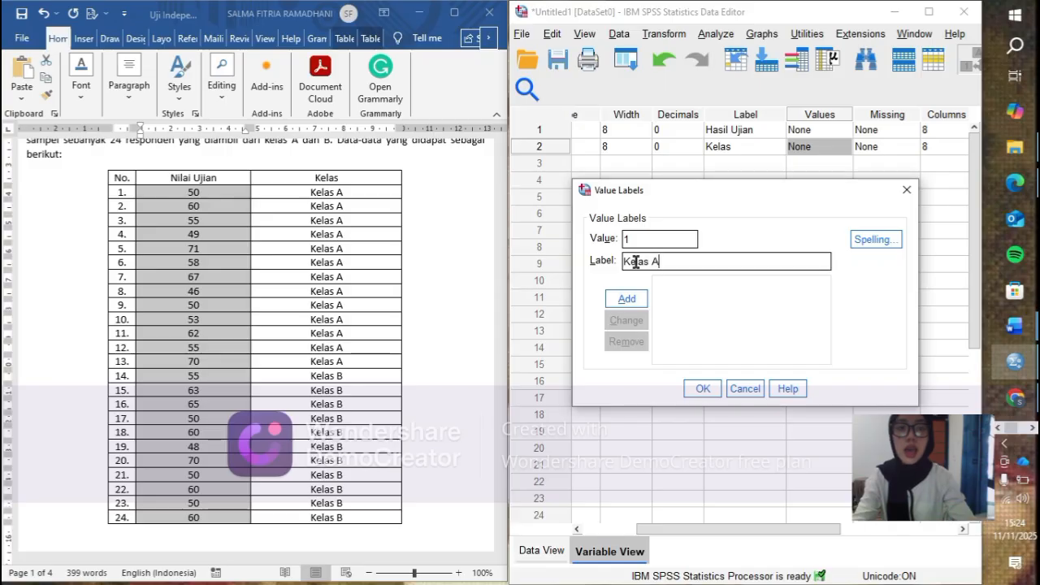
click(639, 300)
- Add the label Kelas B for value 2 to the Kelompok variable's value labels
text(2)
click(648, 262)
text(Ke.a)
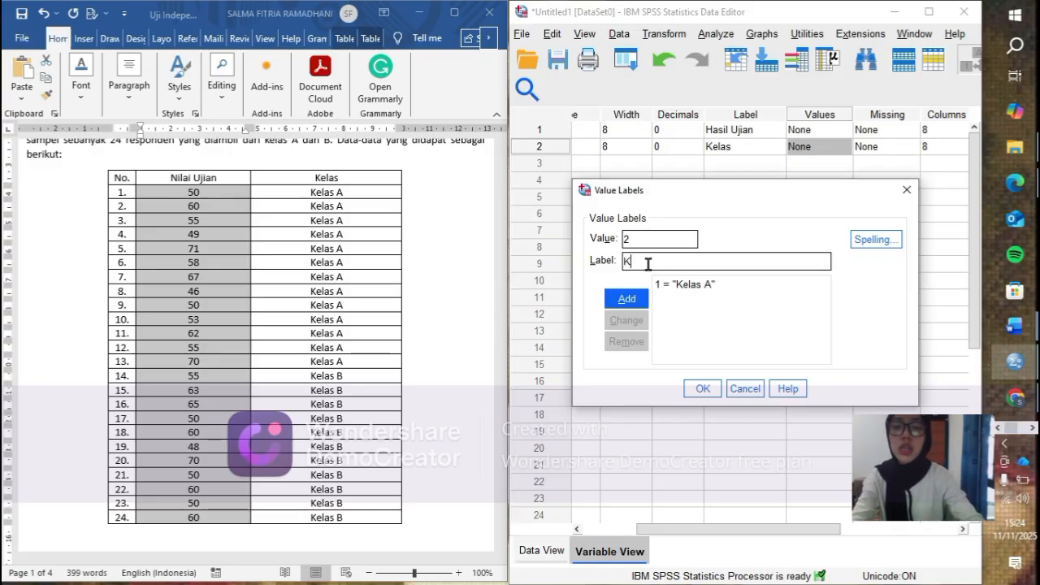
key(BackSpace)
key(BackSpace)
text(las B)
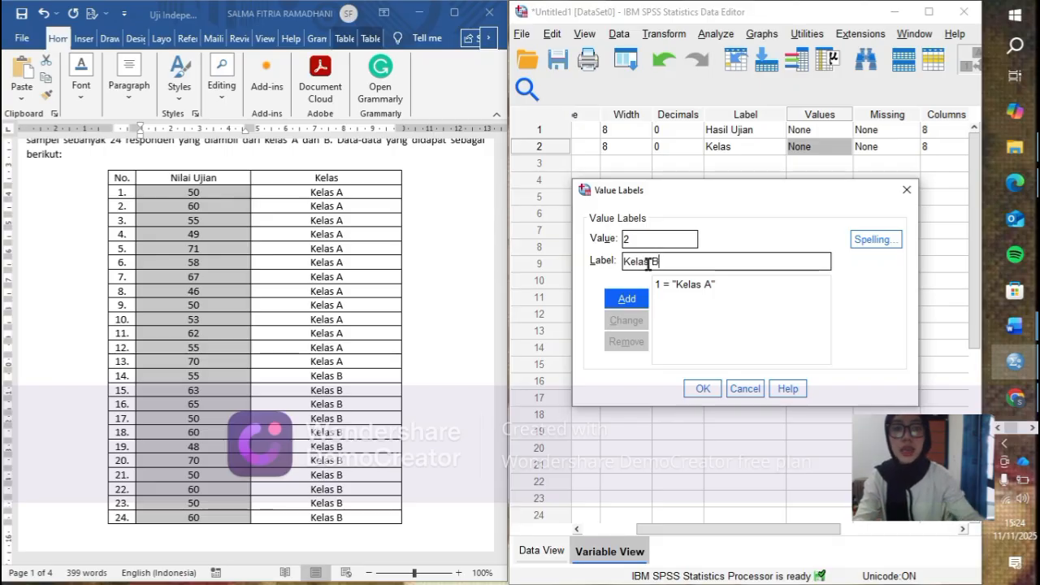
click(627, 299)
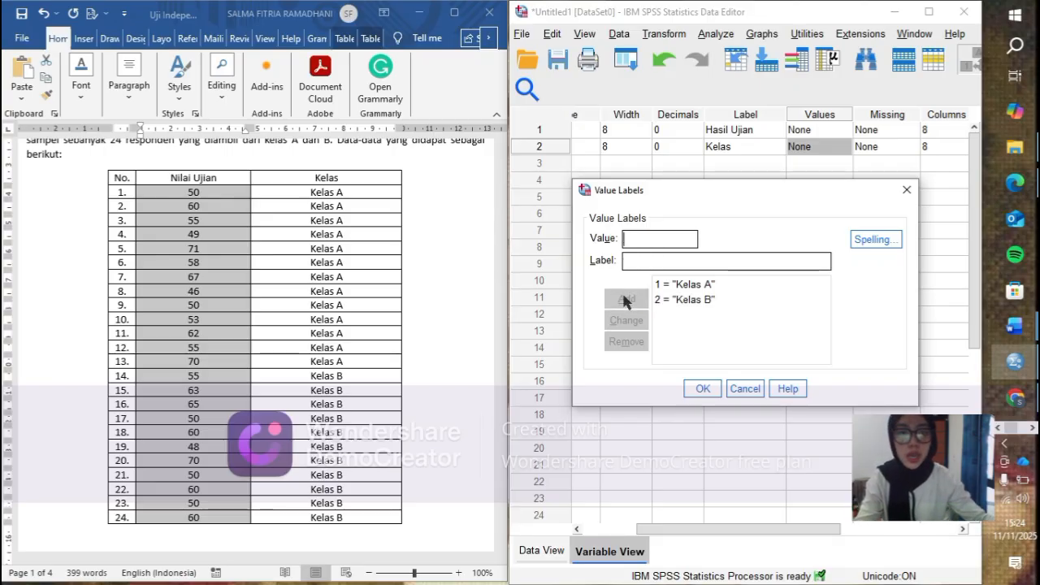
- Confirm the value labels, then set the measurement level of Nilai to Scale and of Kelompok to Nominal
click(699, 389)
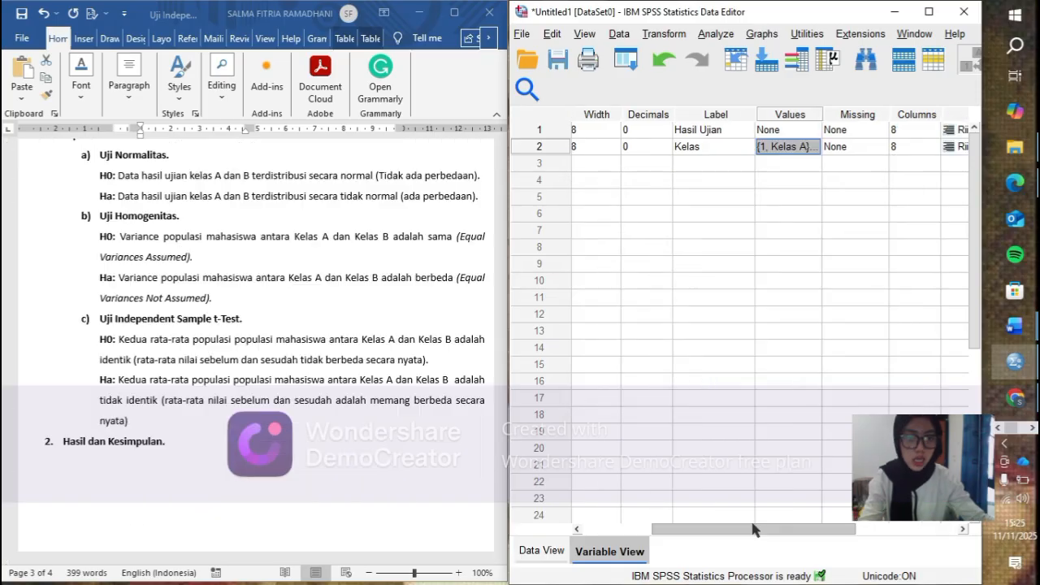
scroll(813, 513, right, 5)
scroll(825, 510, right, 2)
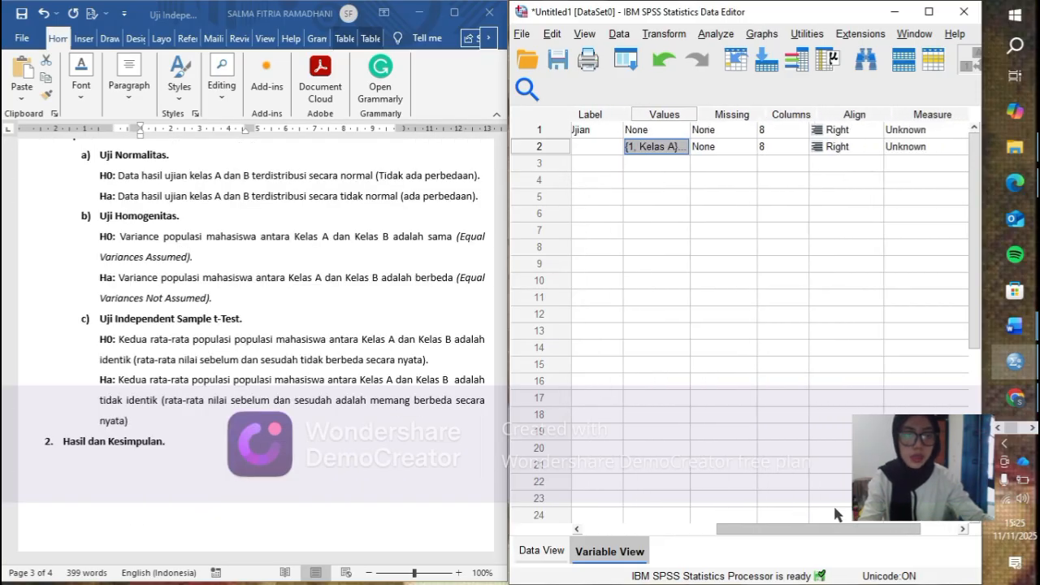
click(886, 134)
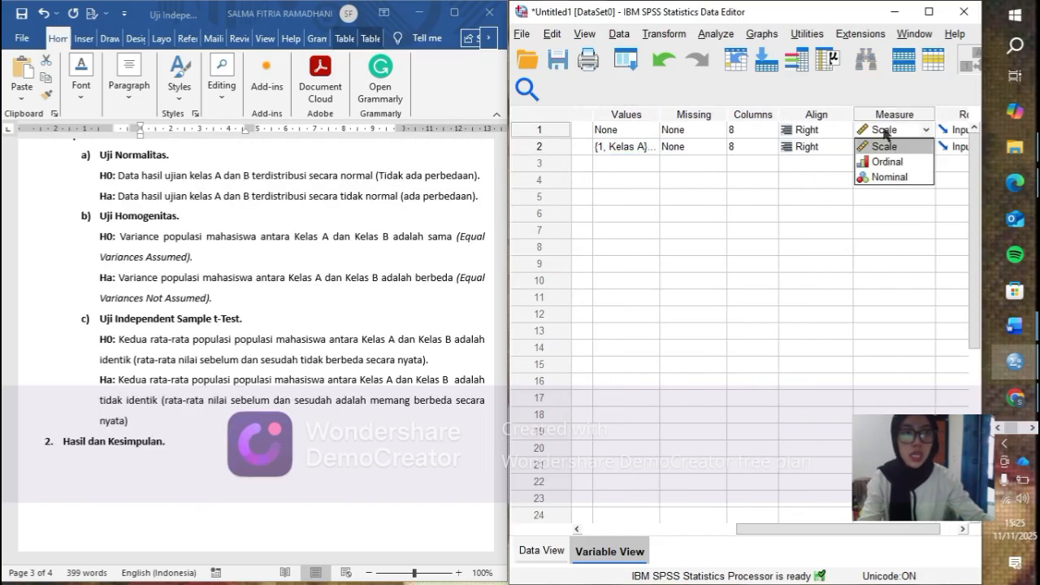
click(885, 145)
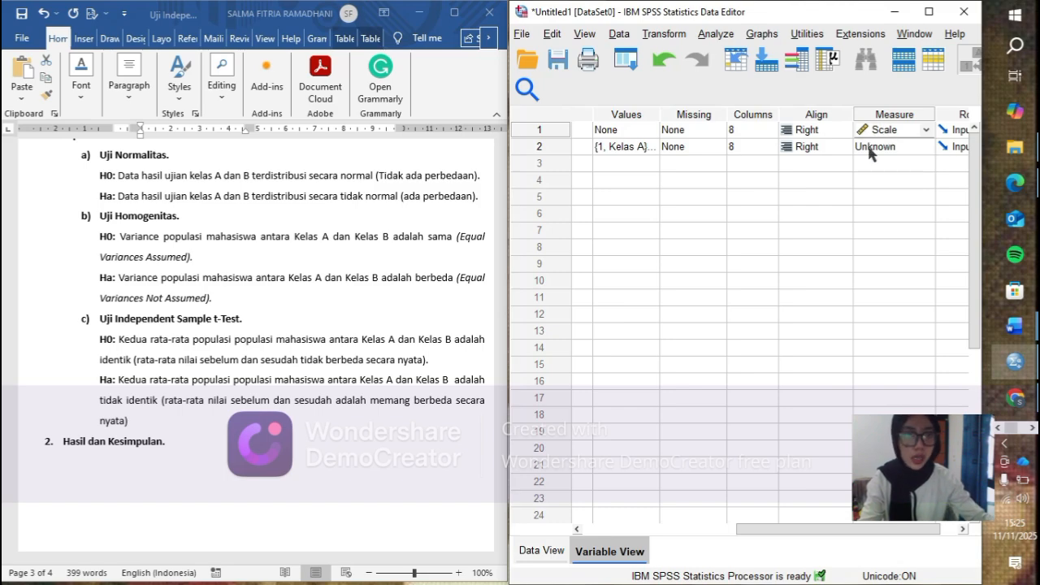
click(873, 146)
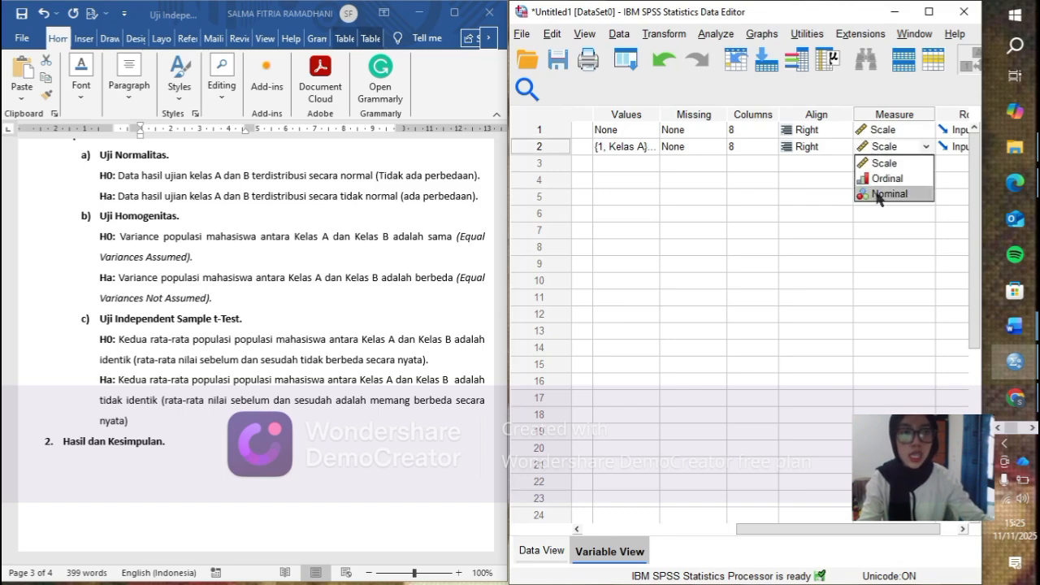
click(877, 195)
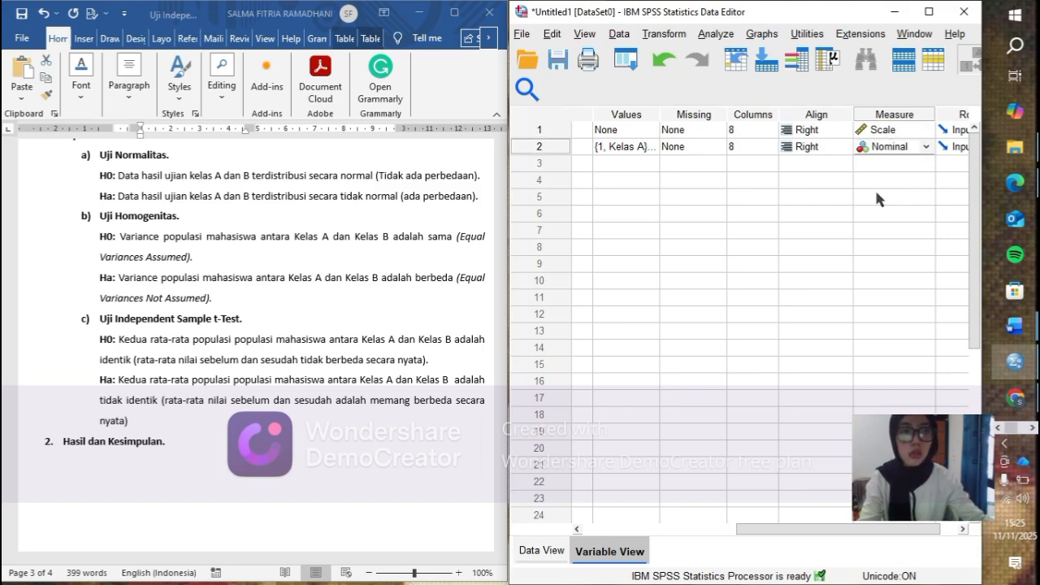
- Start an Explore analysis on the data with Hasil Ujian as the dependent variable and Kelas as the factor
click(542, 551)
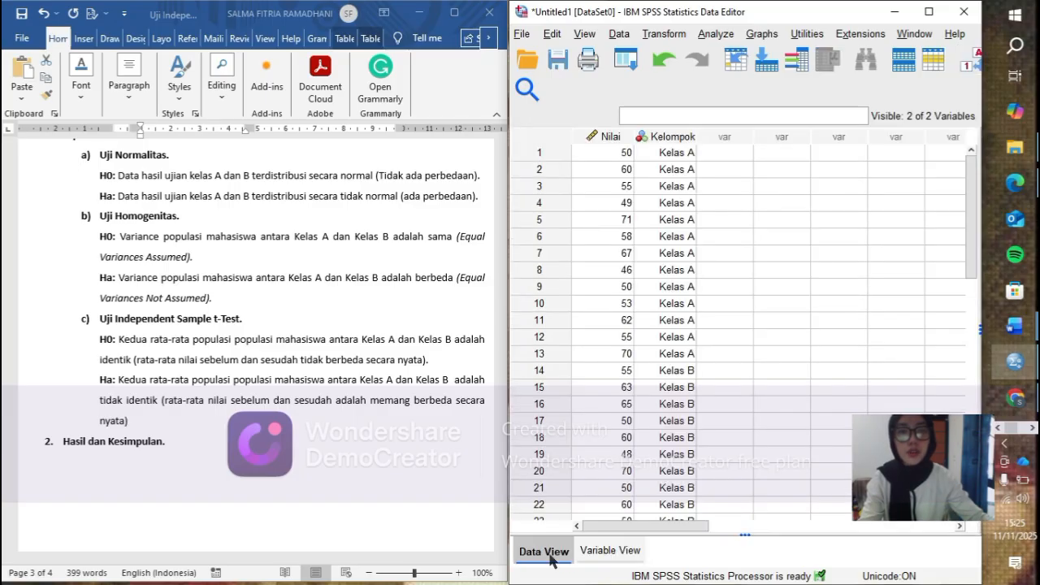
click(715, 34)
mouse_move(728, 96)
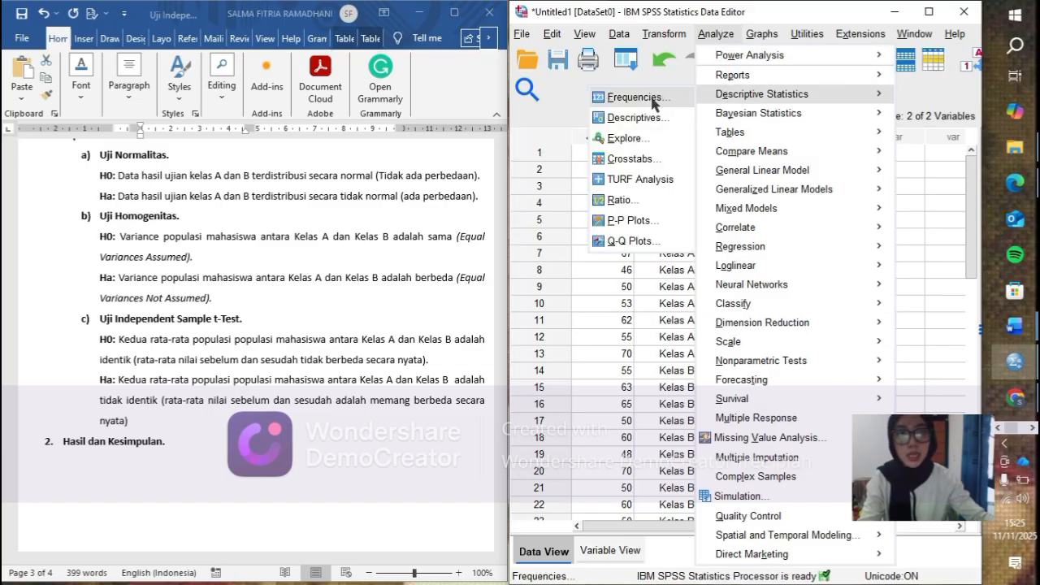
click(643, 139)
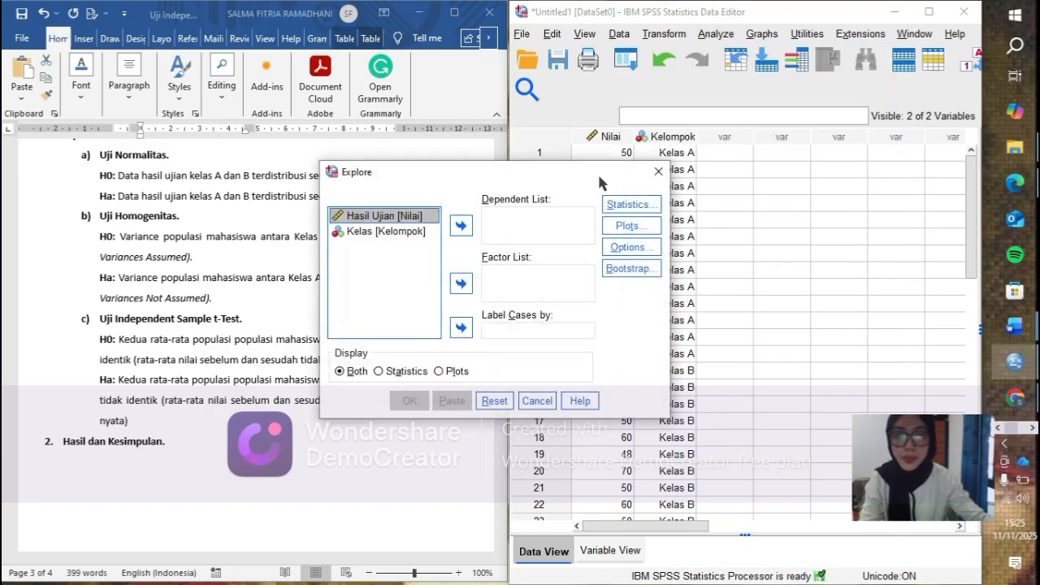
click(462, 228)
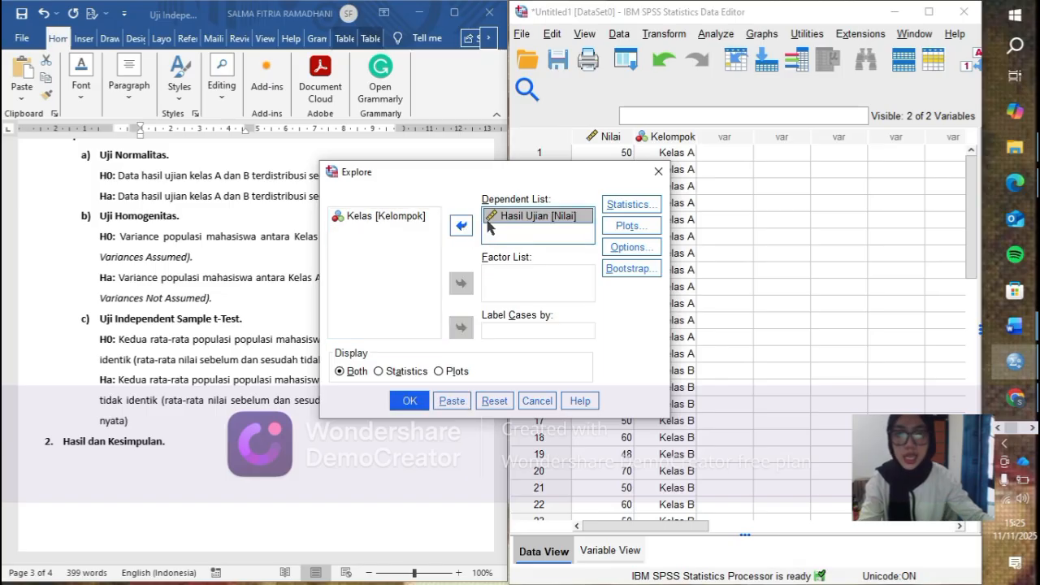
click(400, 217)
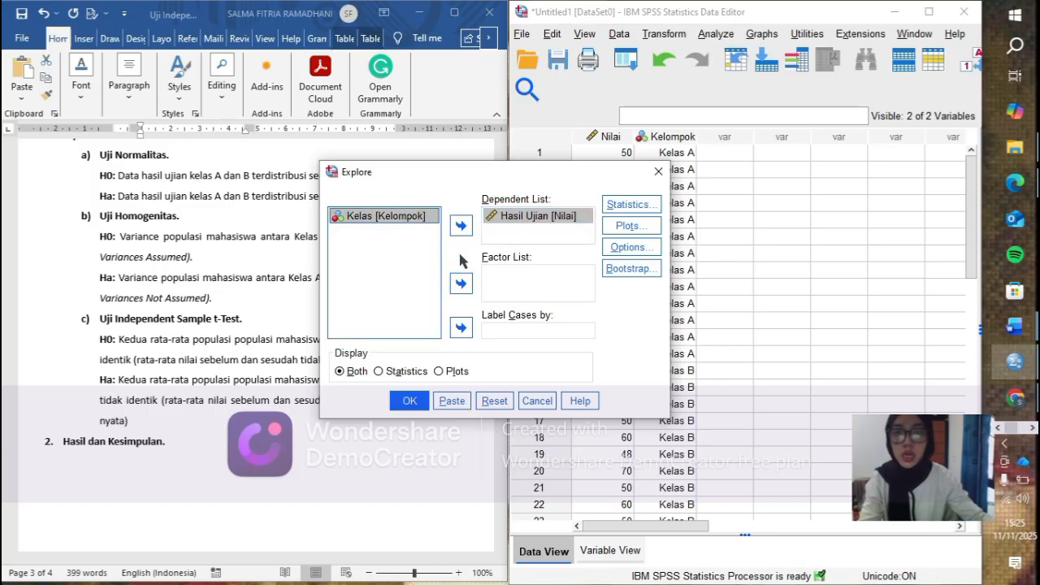
click(462, 284)
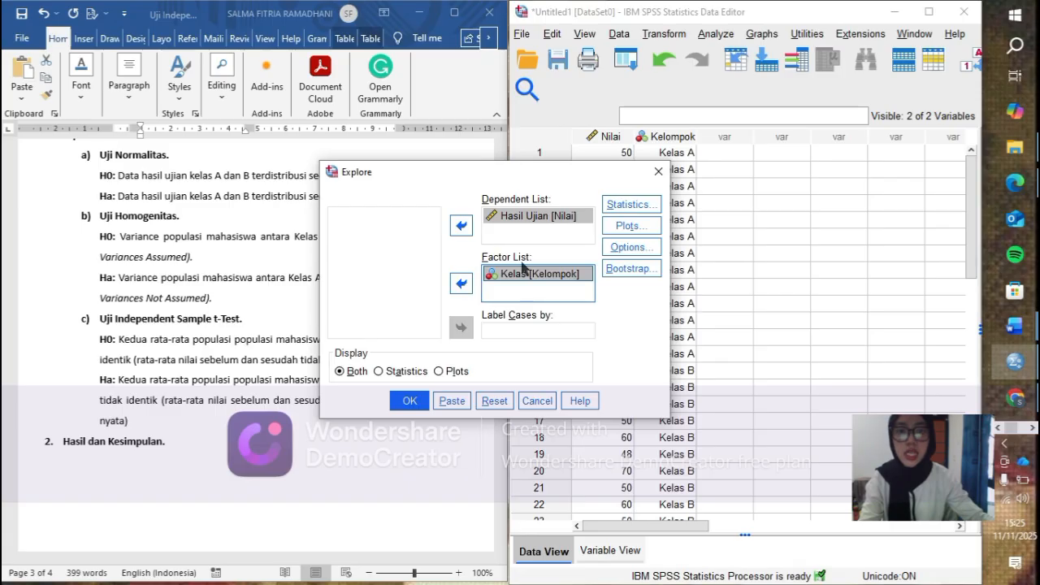
- Include normality plots with tests in the Explore analysis and run it
click(627, 227)
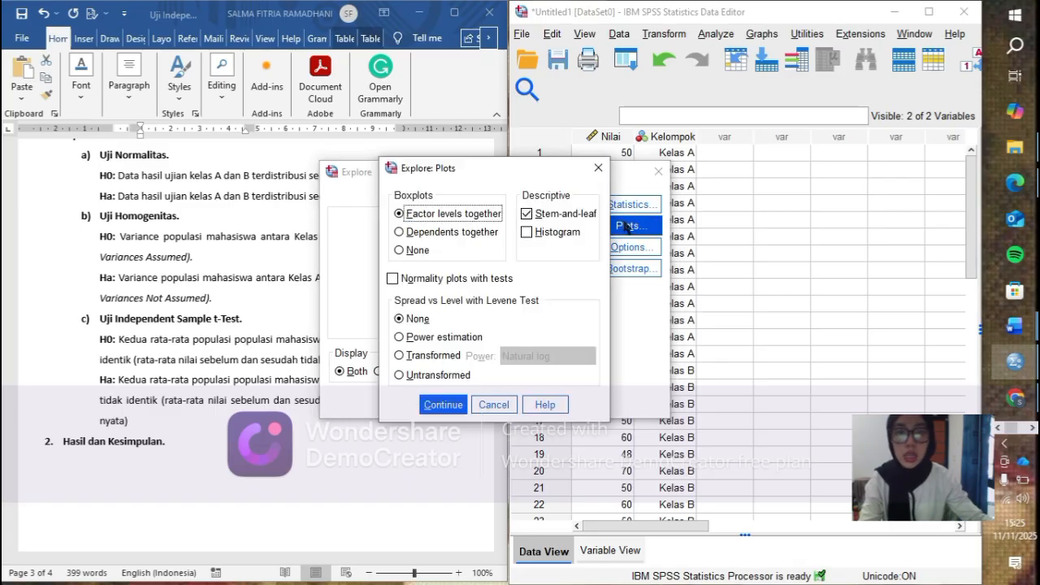
click(398, 280)
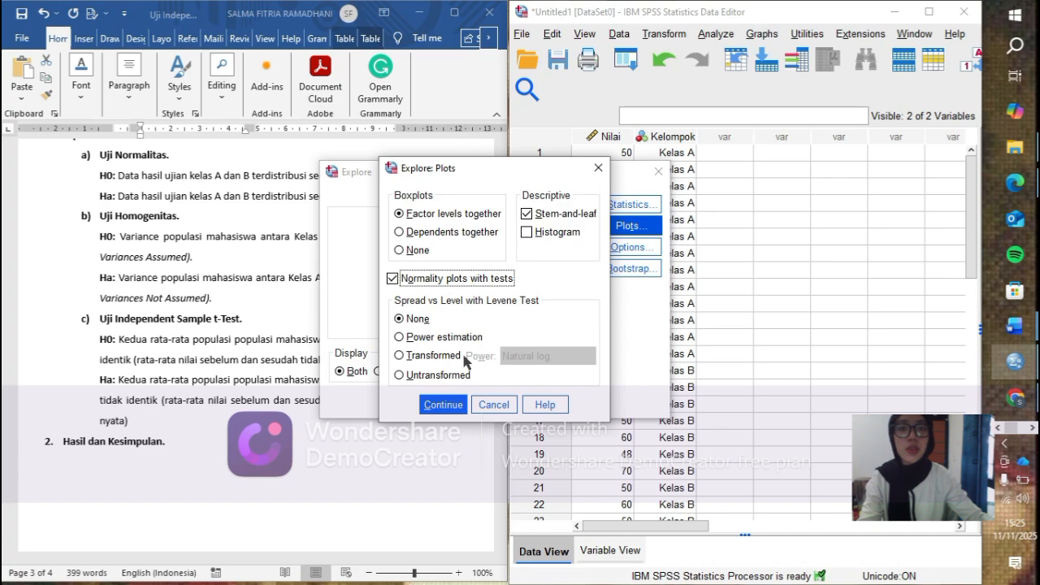
click(452, 406)
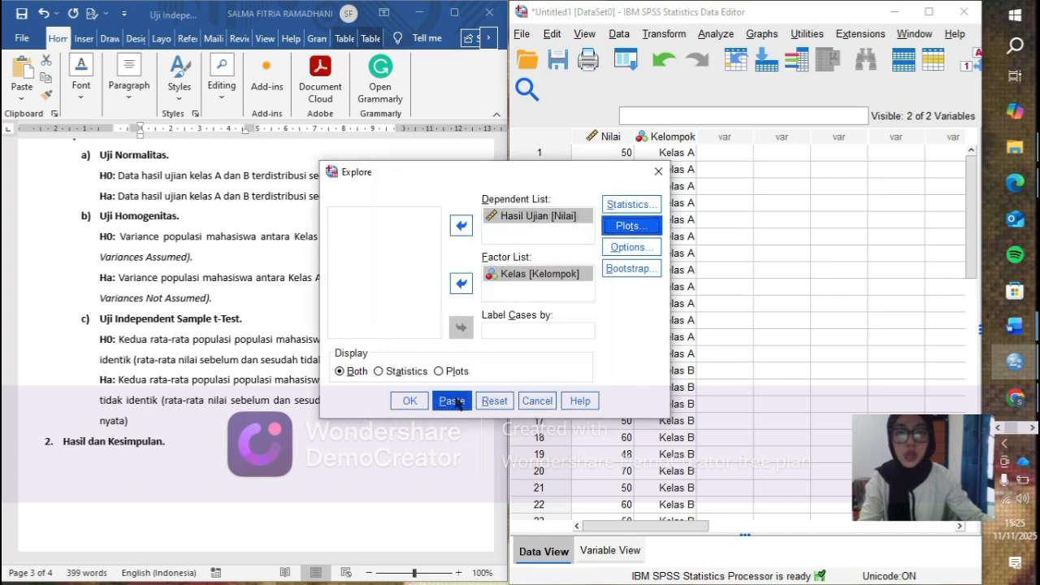
click(410, 400)
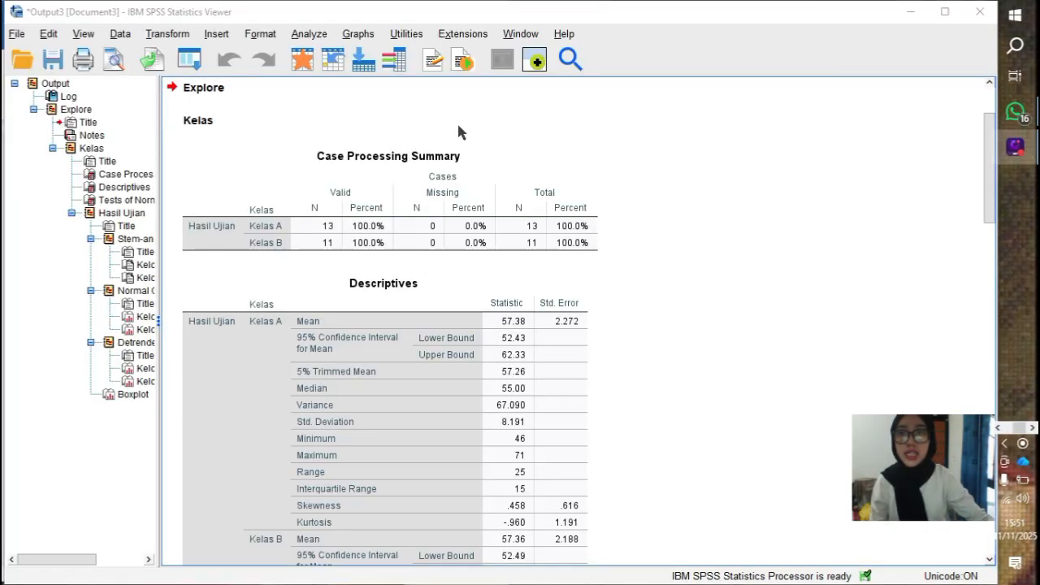
- Examine the Explore output, especially the Shapiro-Wilk significance for both classes in the Tests of Normality table, and put the output window away
scroll(610, 226, down, 5)
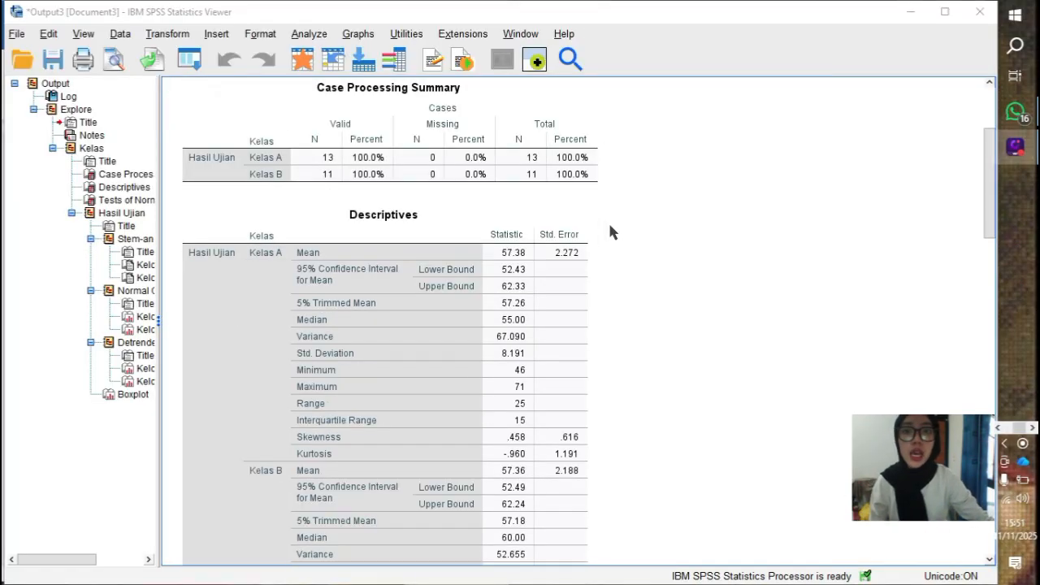
scroll(611, 227, up, 5)
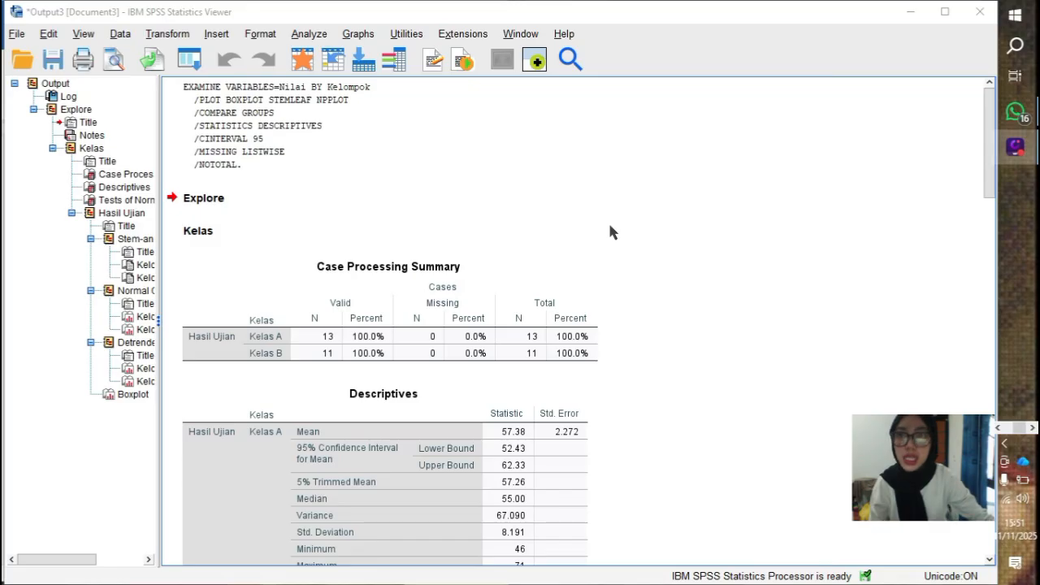
scroll(610, 226, down, 5)
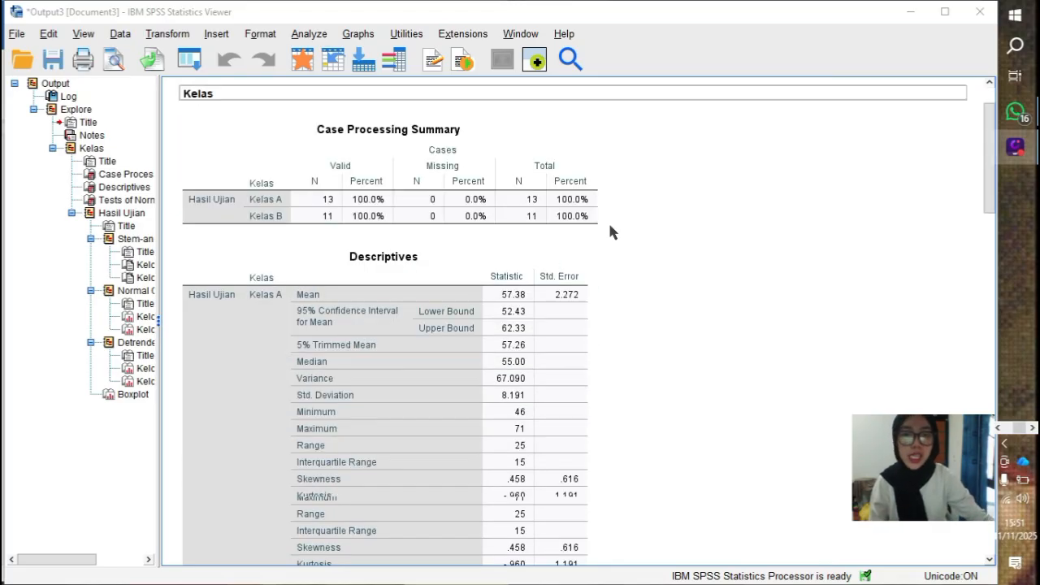
scroll(611, 230, down, 3)
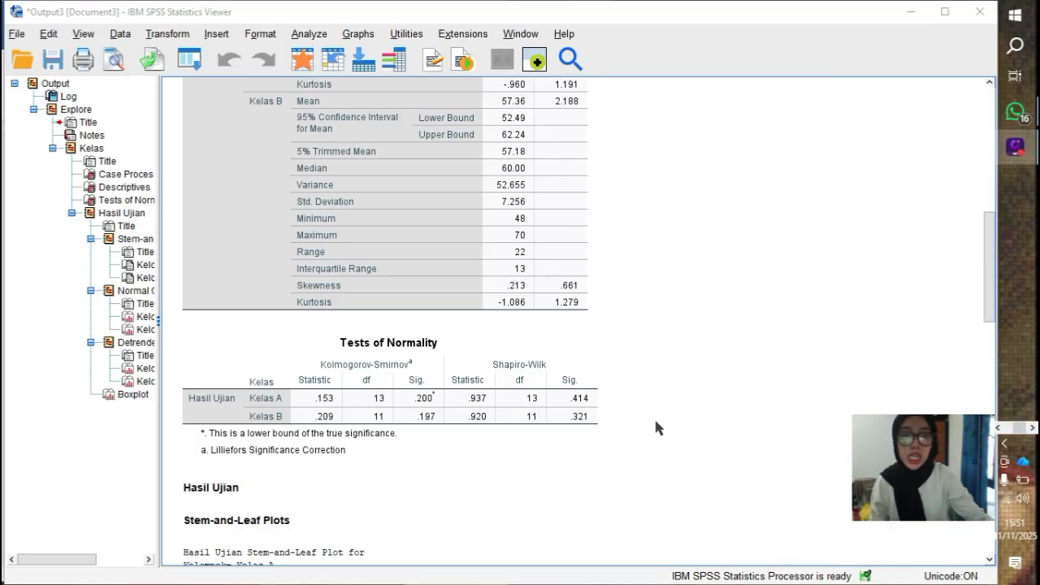
click(569, 408)
click(610, 420)
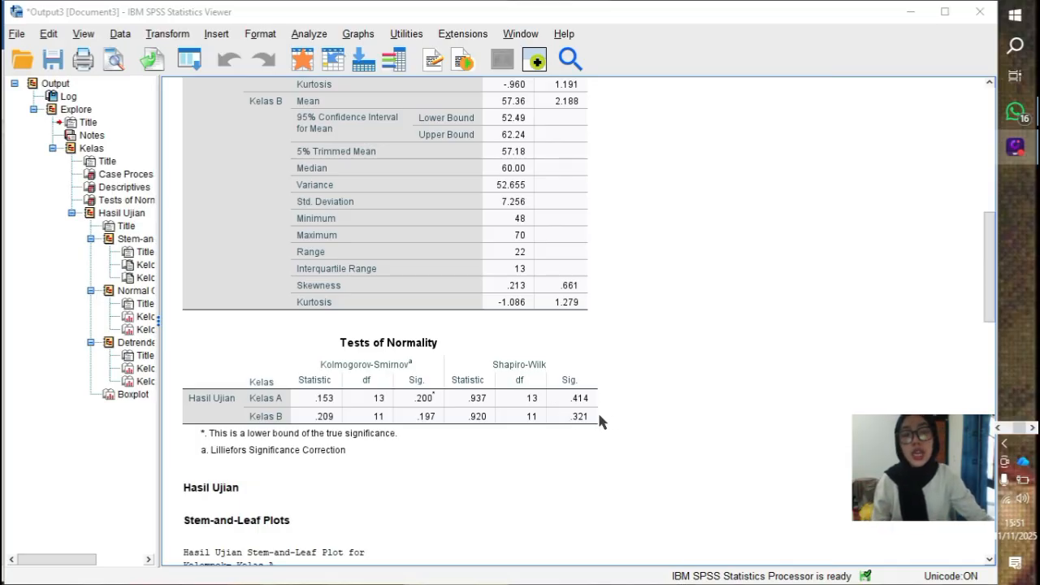
click(475, 436)
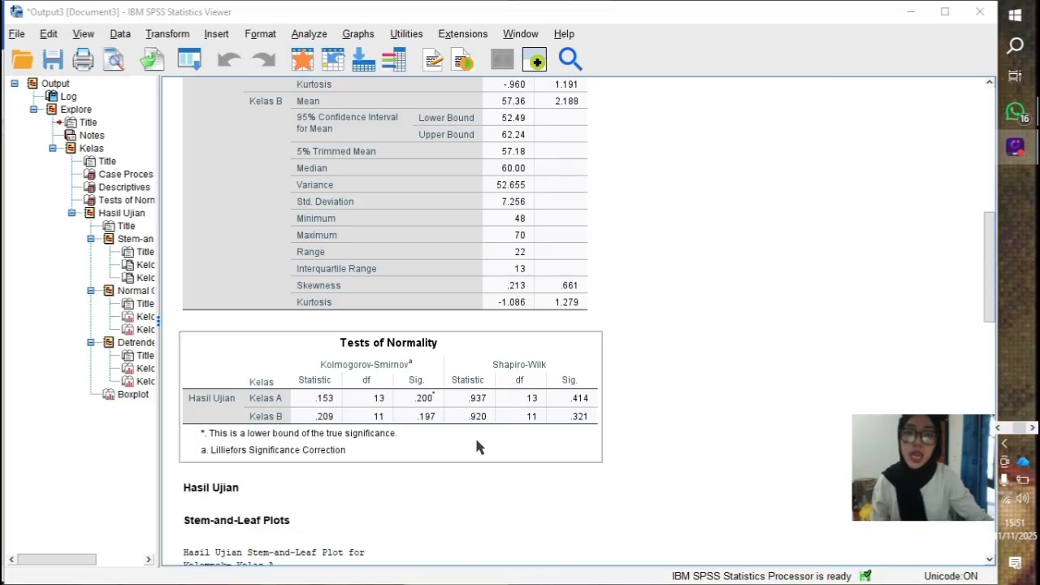
click(731, 244)
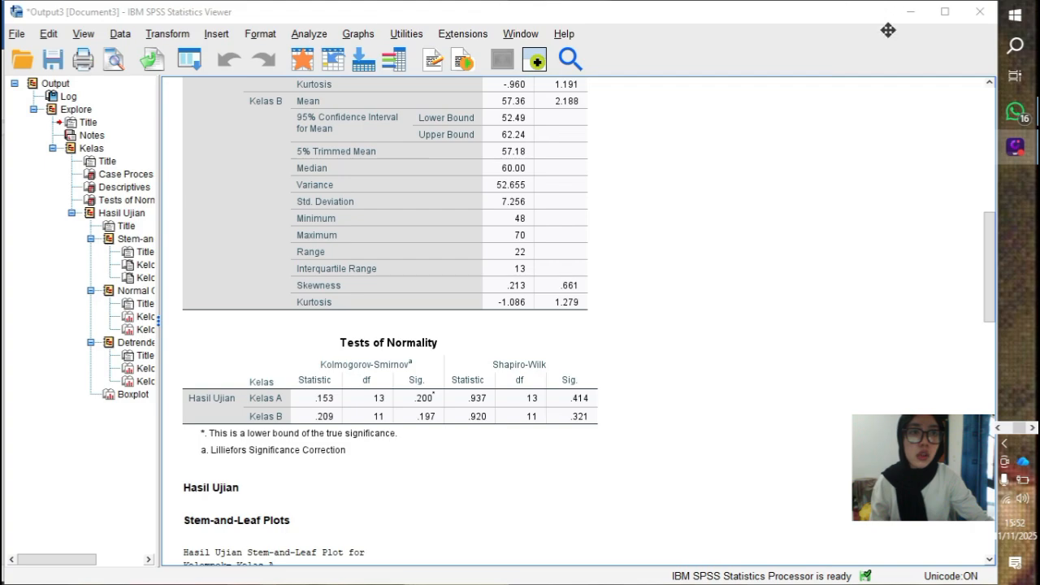
click(912, 16)
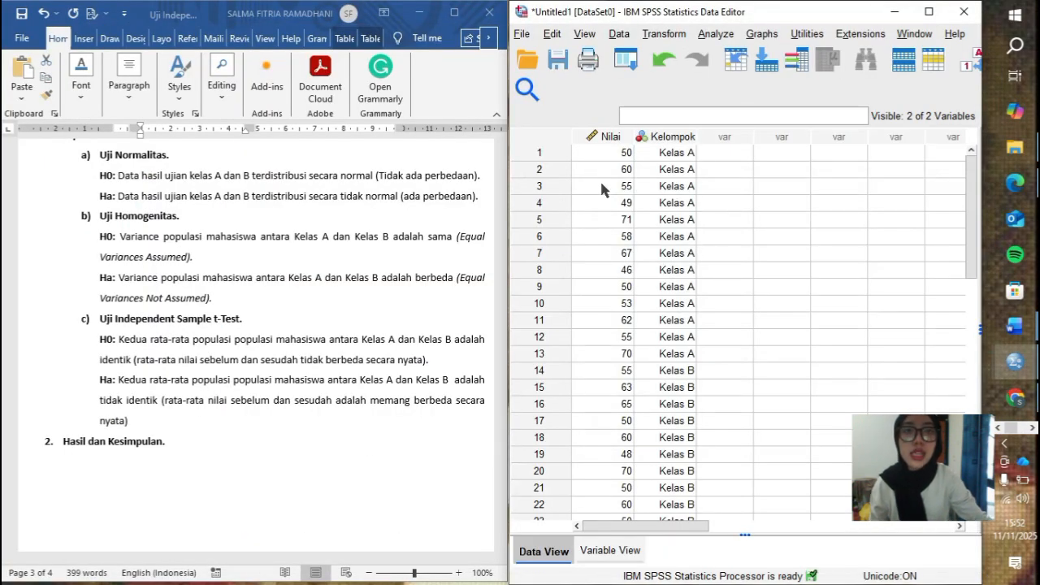
- Start an Independent-Samples T Test and remove and re-add Hasil Ujian as its test variable
click(720, 38)
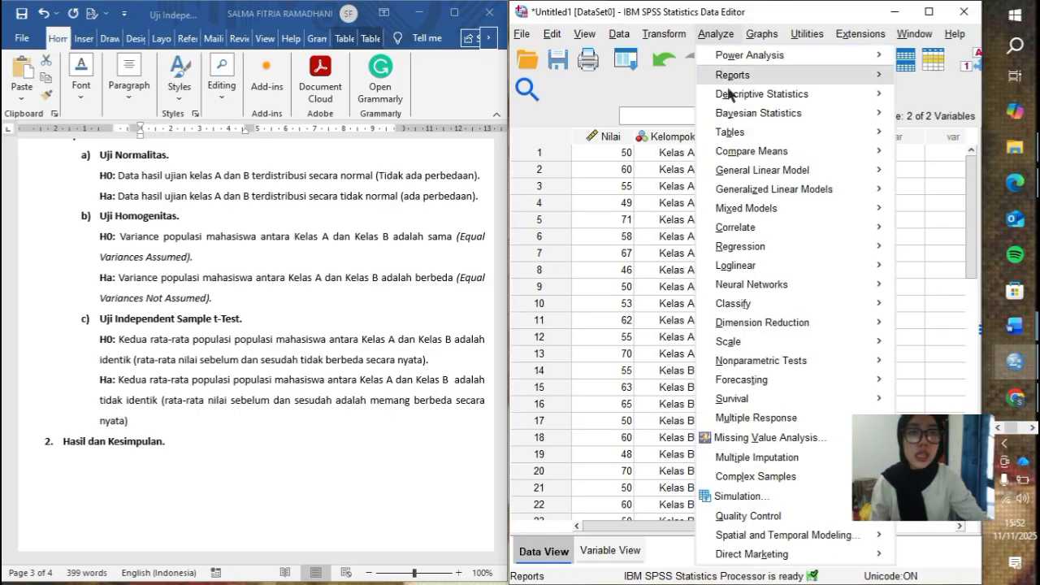
mouse_move(713, 154)
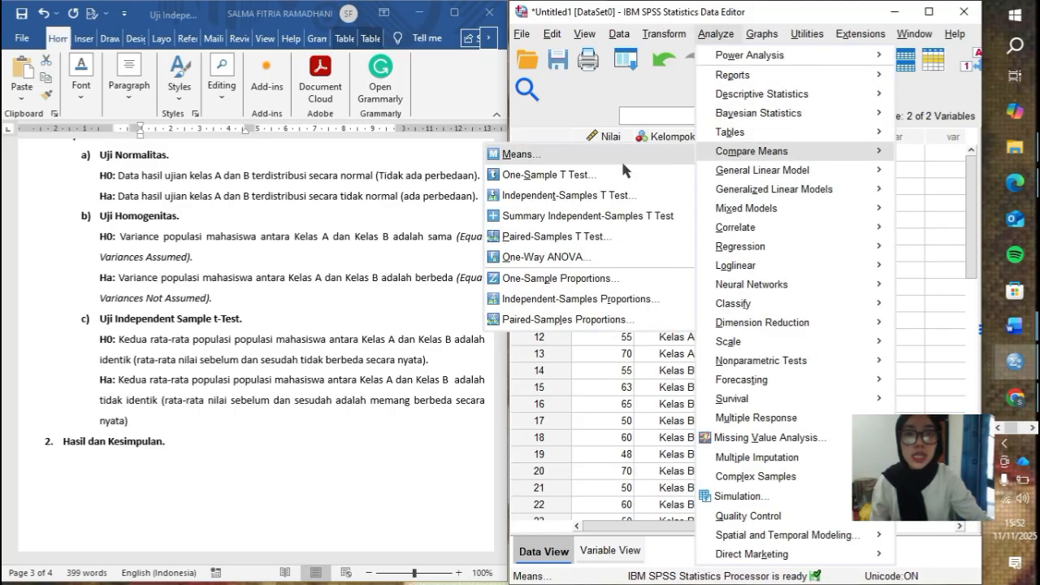
click(606, 196)
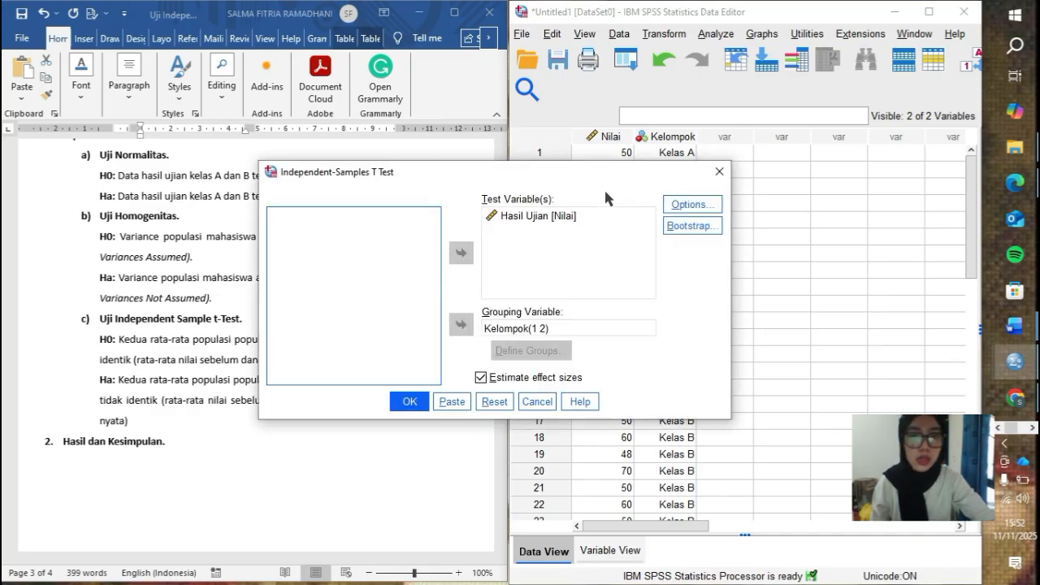
click(528, 218)
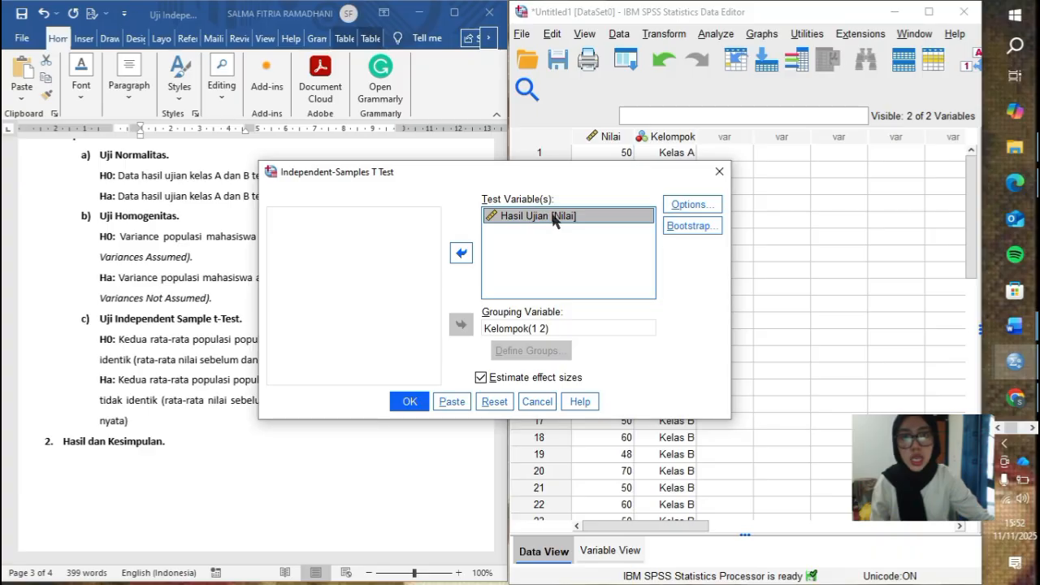
click(460, 253)
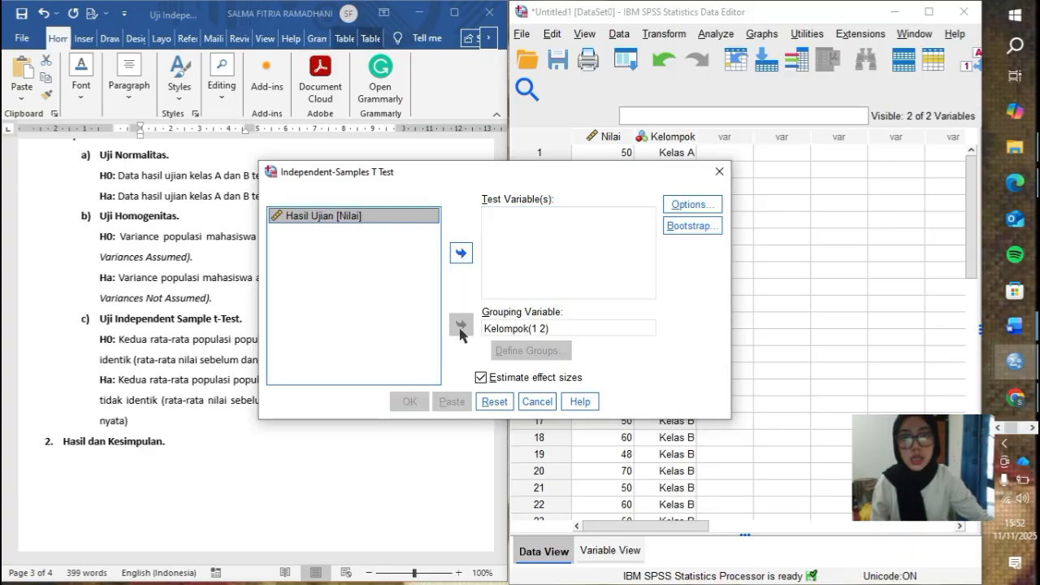
click(461, 253)
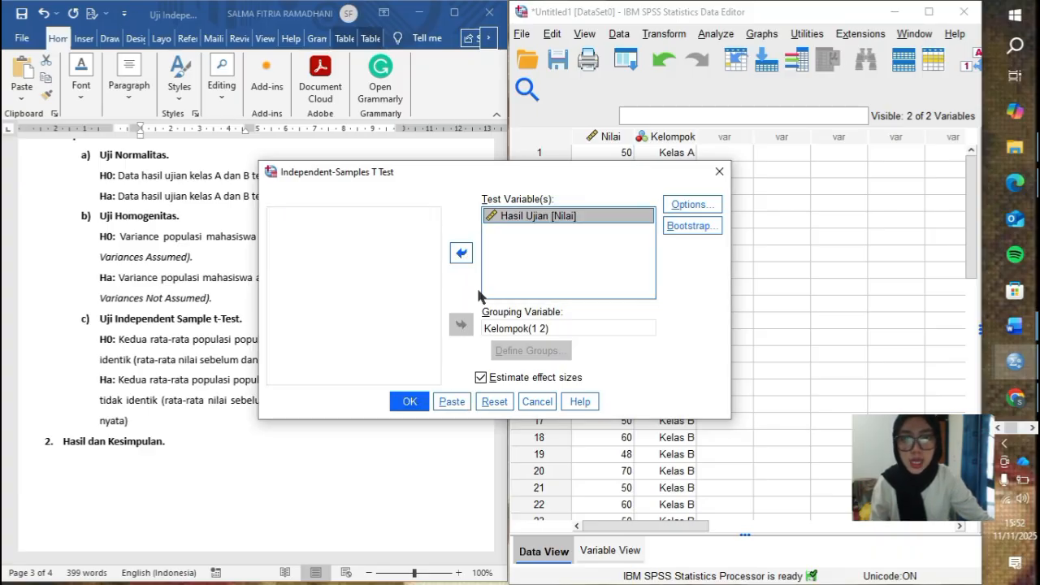
- Reassign Kelompok as the grouping variable and define its groups by the specified values 1 and 2
click(493, 333)
click(462, 325)
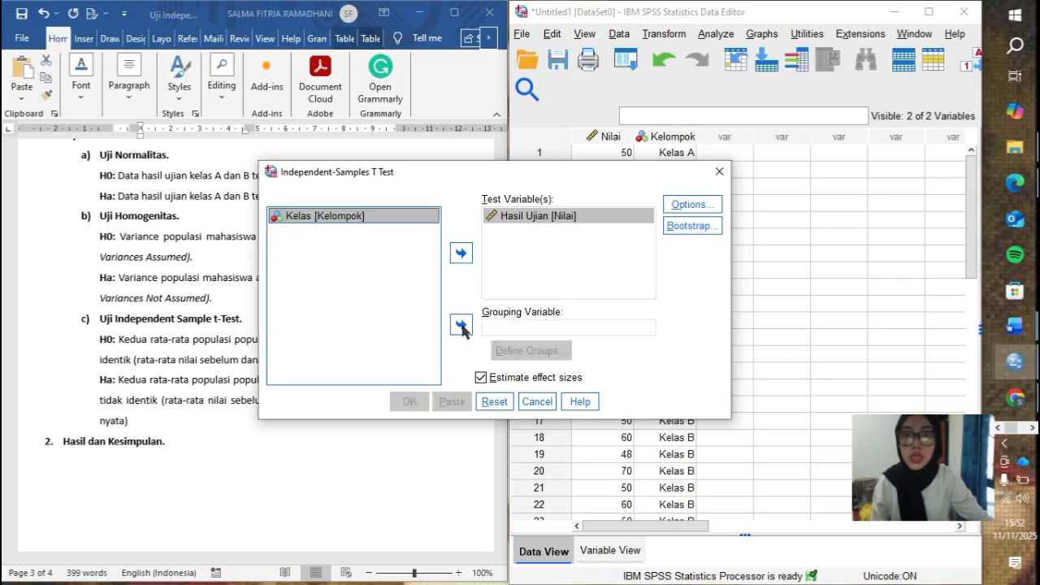
click(462, 325)
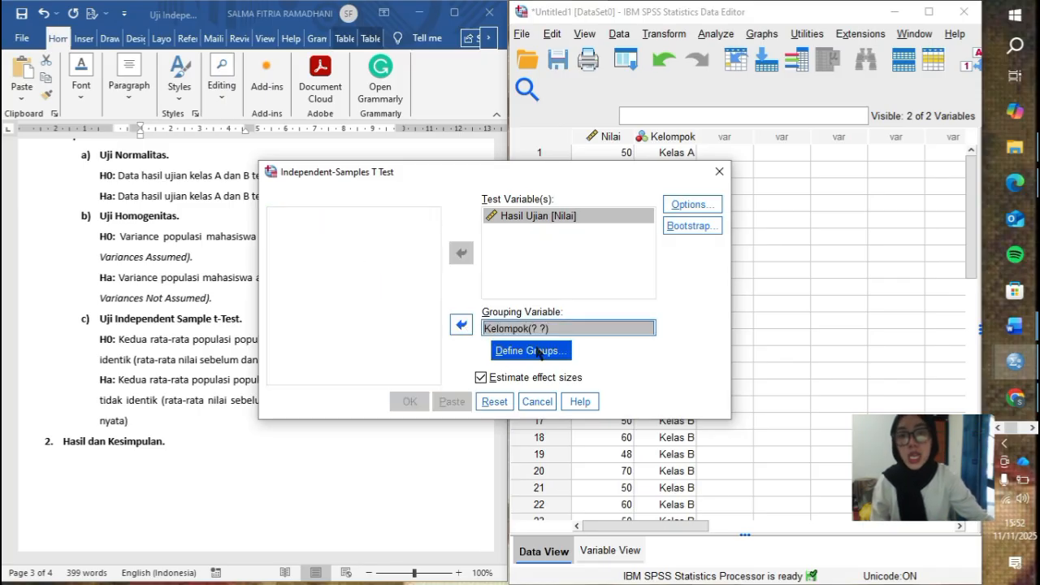
click(537, 352)
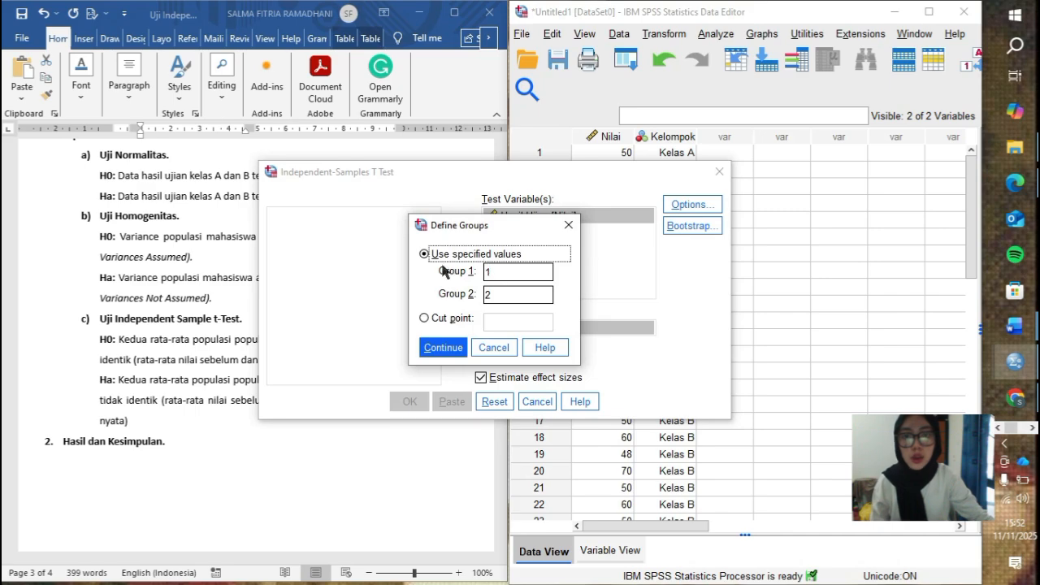
click(492, 271)
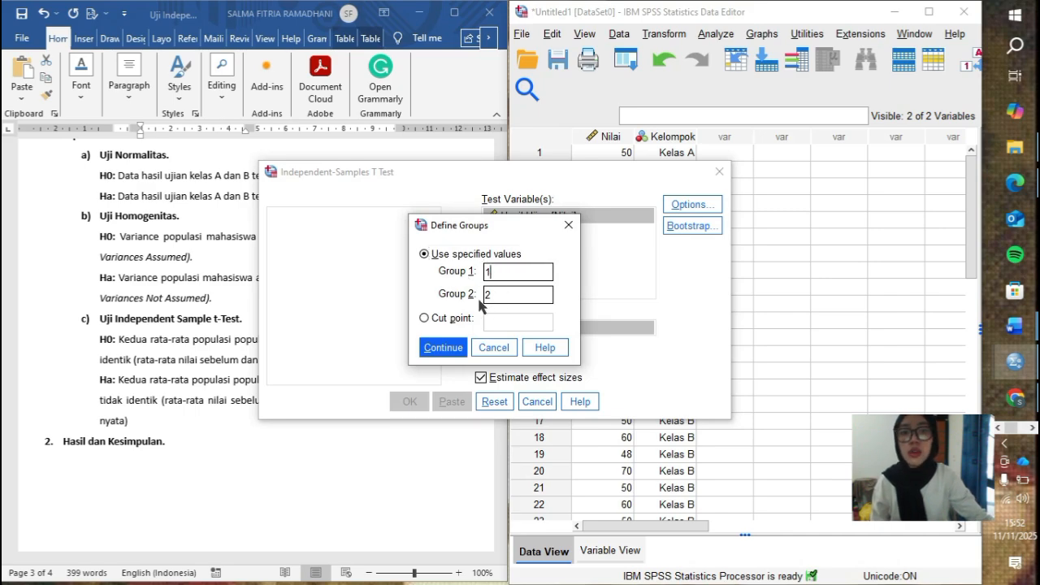
click(492, 295)
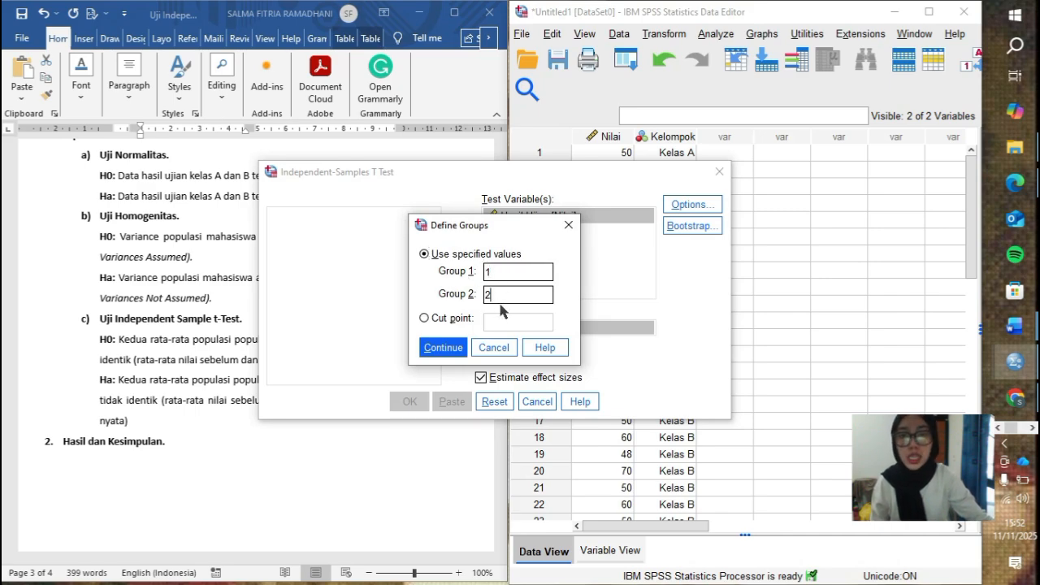
click(445, 348)
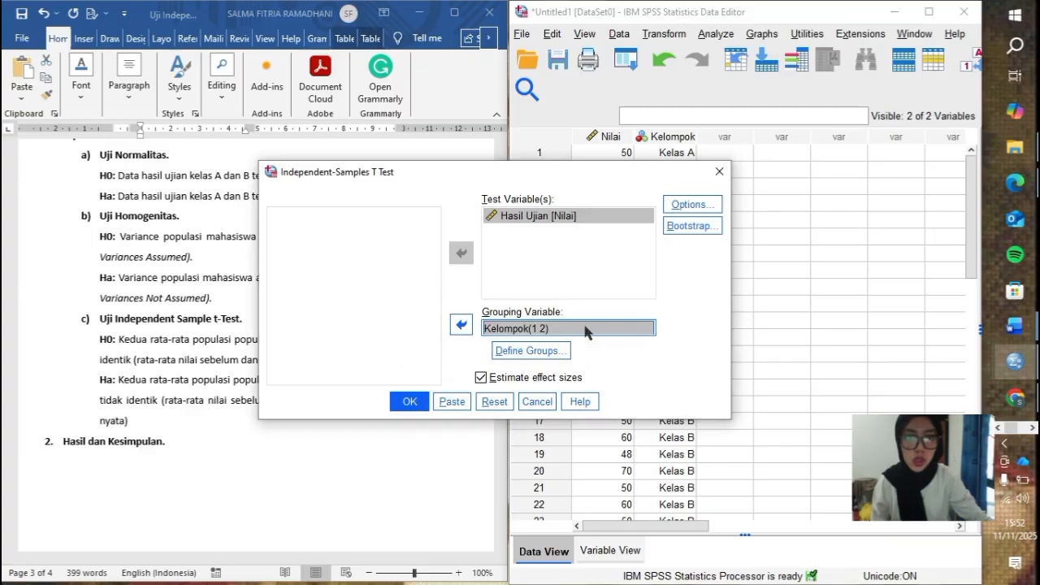
- Run the independent-samples t test and examine Levene's significance and the two-tailed significance in the Independent Samples Test table
click(409, 402)
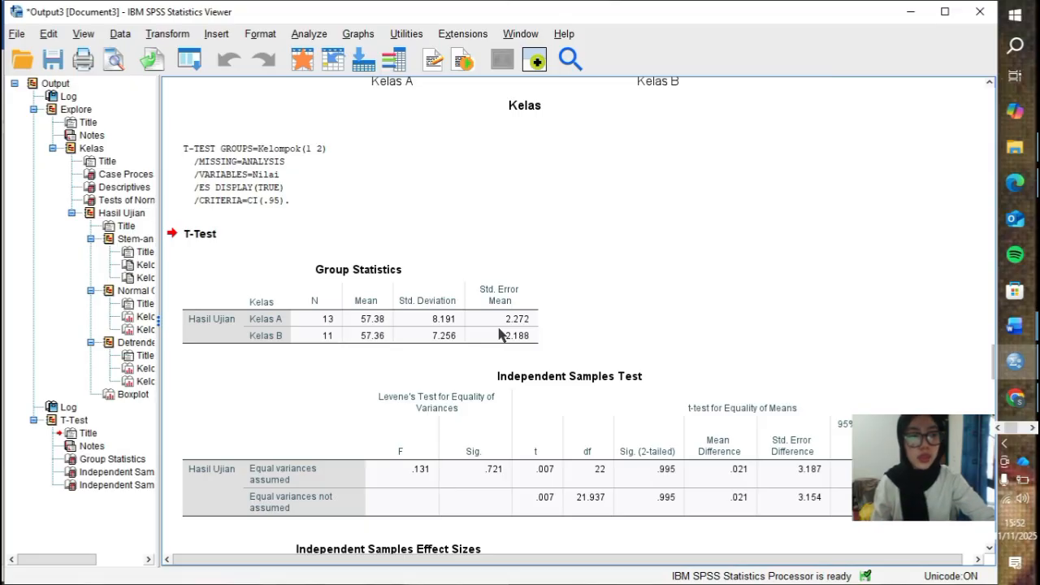
scroll(500, 333, down, 3)
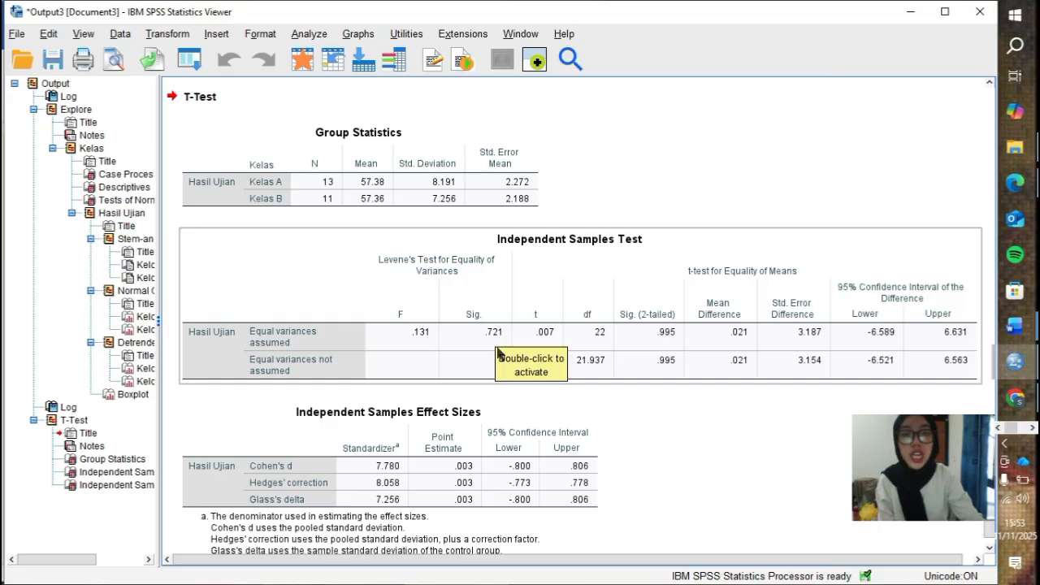
click(513, 395)
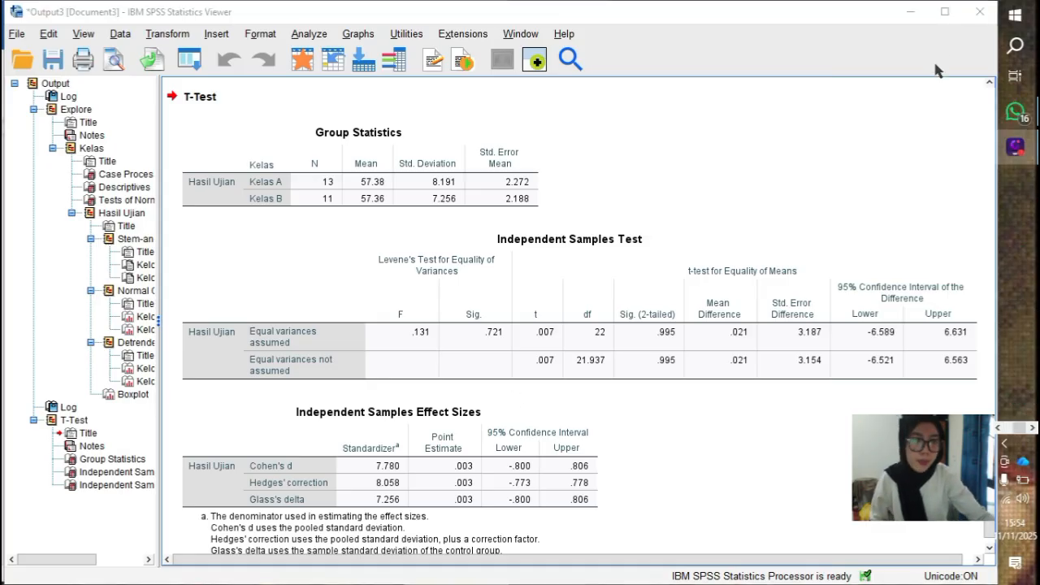
click(852, 250)
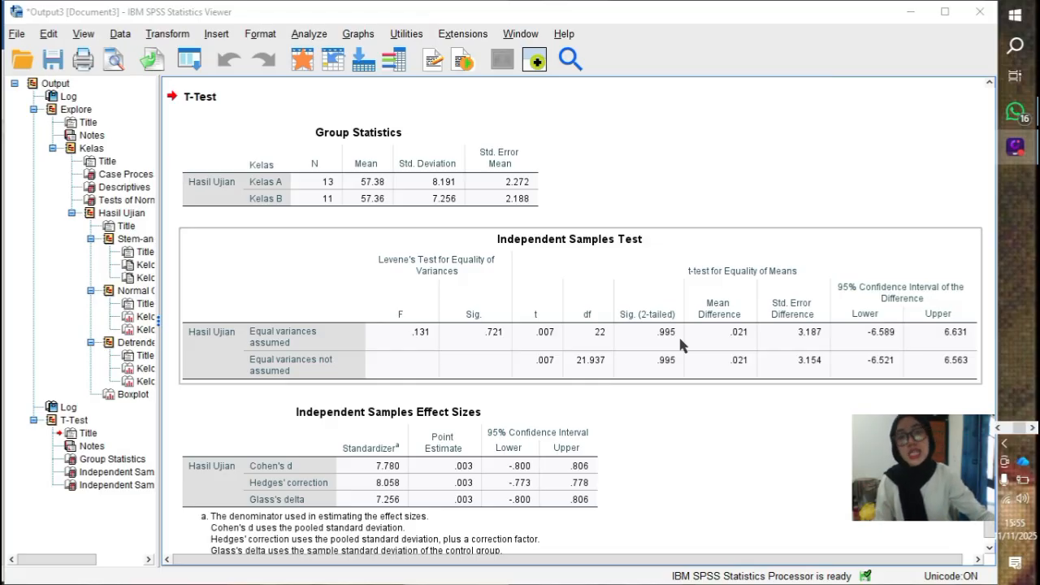
scroll(681, 345, down, 1)
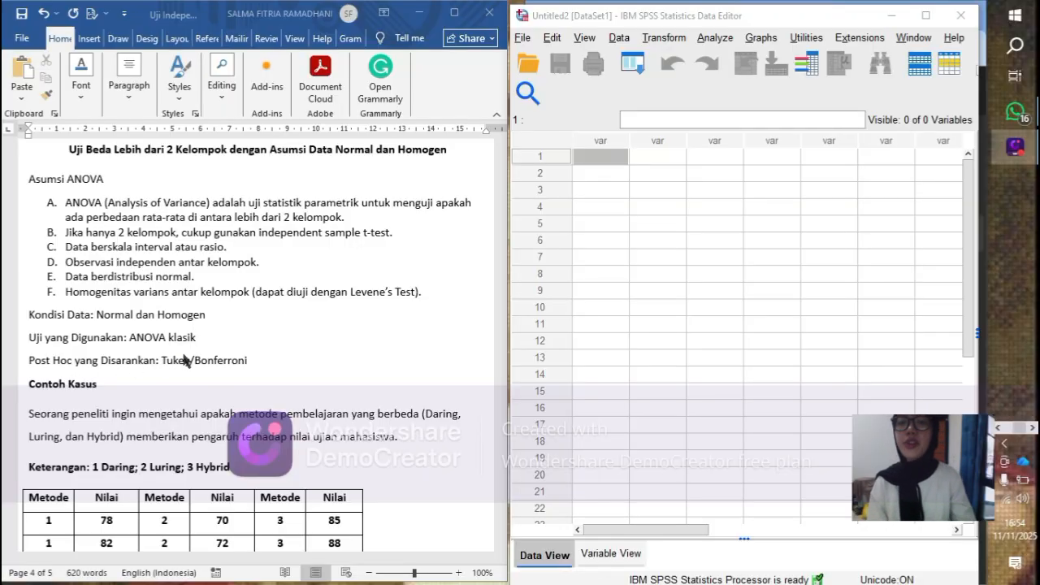
- Read the ANOVA example in the Word document, covering the case, the Metode and Nilai data table, and the normality and homogeneity hypotheses
scroll(186, 361, down, 2)
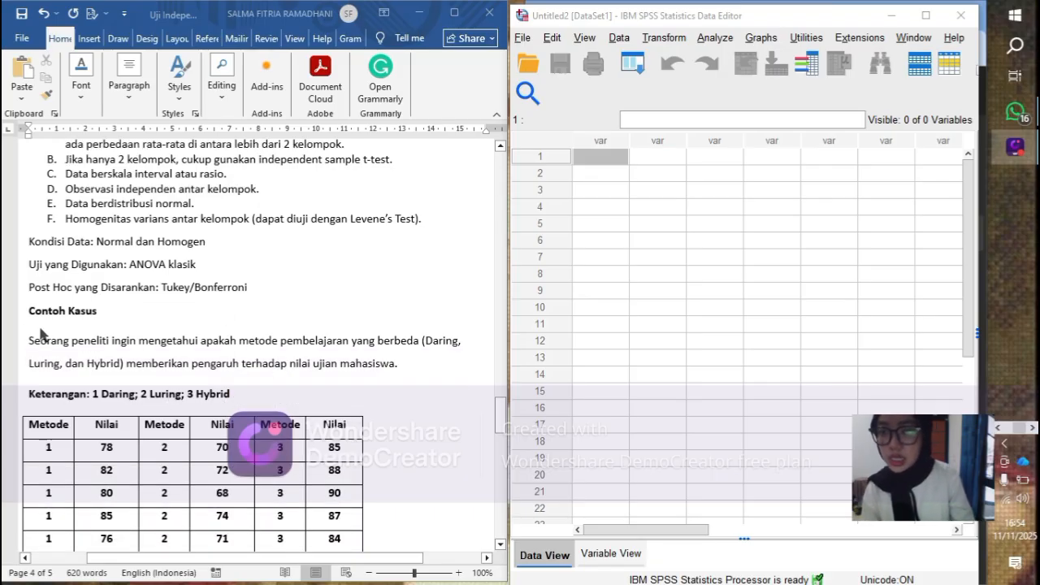
scroll(37, 333, down, 2)
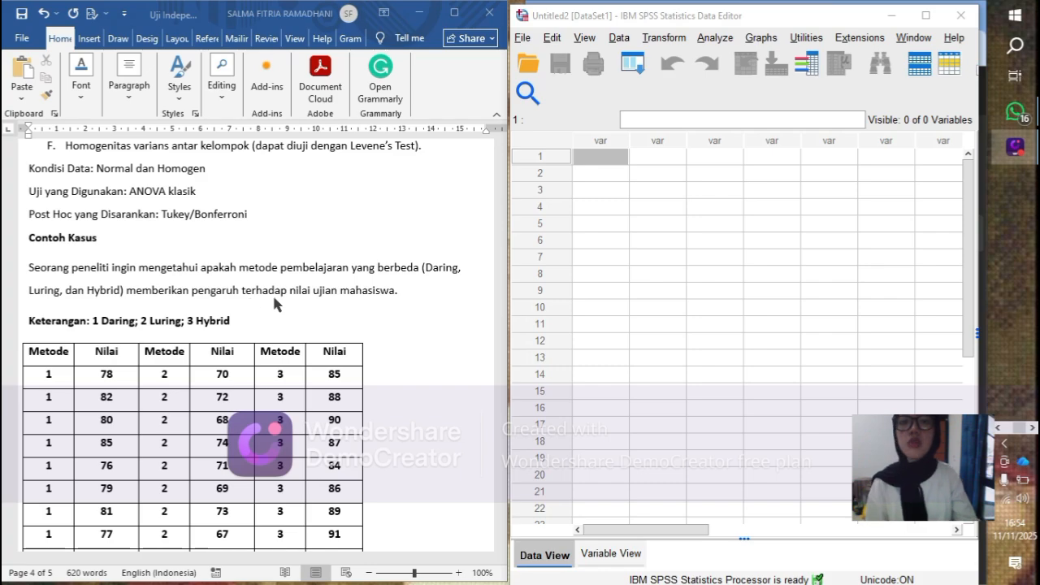
scroll(358, 308, down, 2)
scroll(358, 307, down, 1)
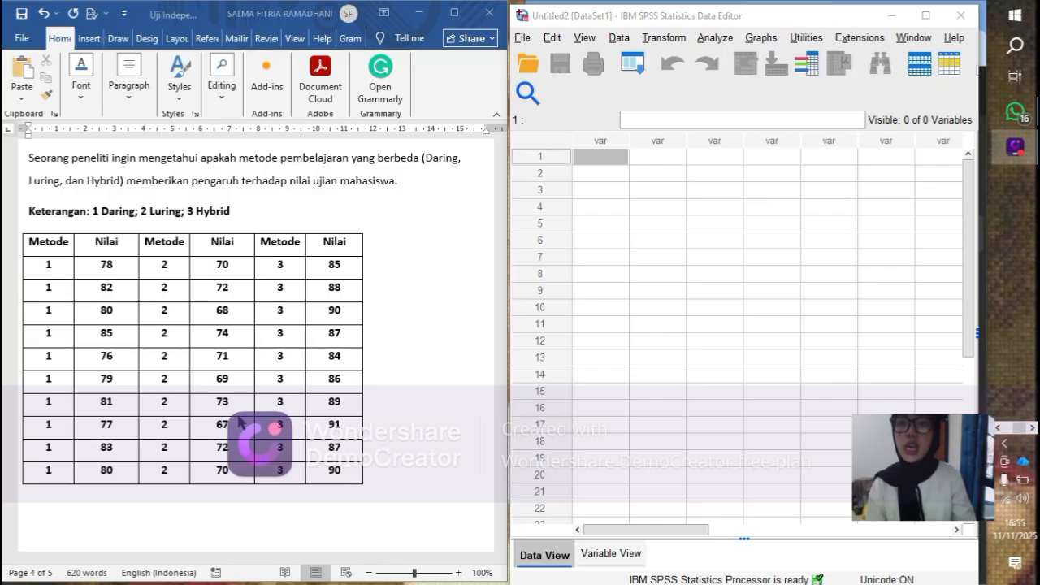
scroll(189, 234, down, 6)
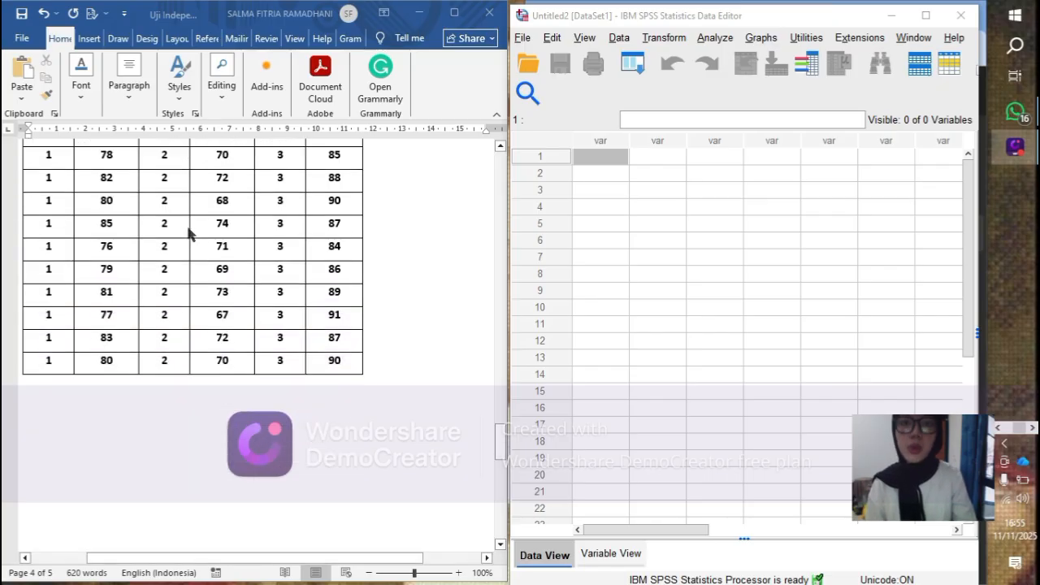
scroll(188, 234, down, 3)
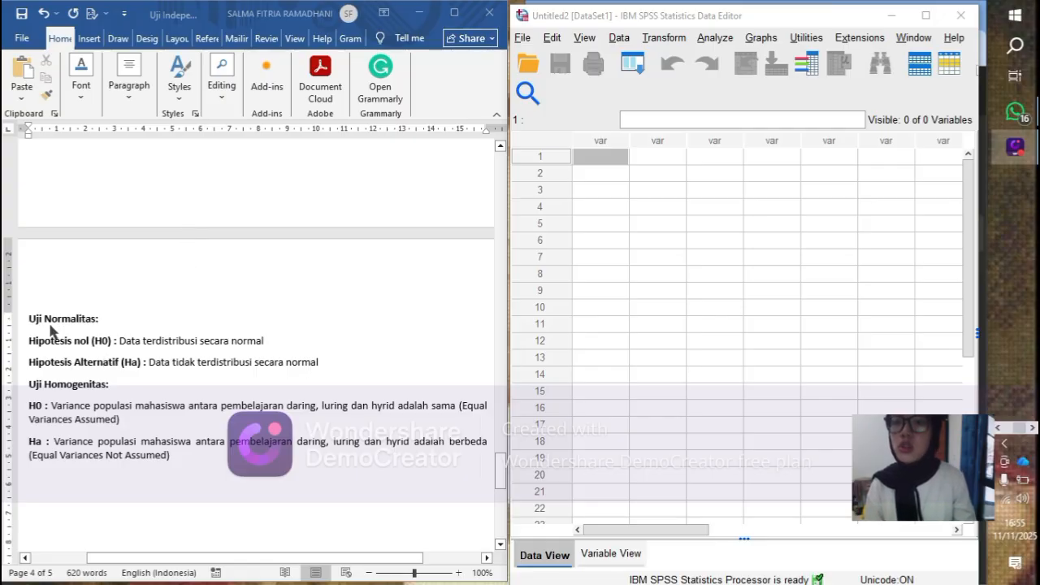
scroll(57, 338, down, 1)
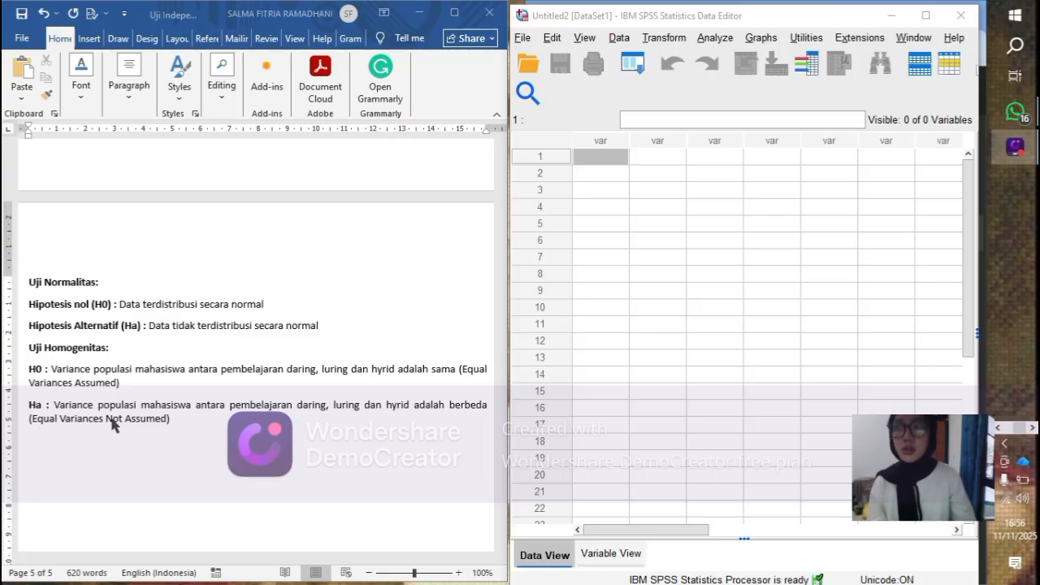
- Copy the ten Nilai scores of Metode 1 from the Word table into rows 1 to 10 of the empty dataset's first column
scroll(144, 412, up, 3)
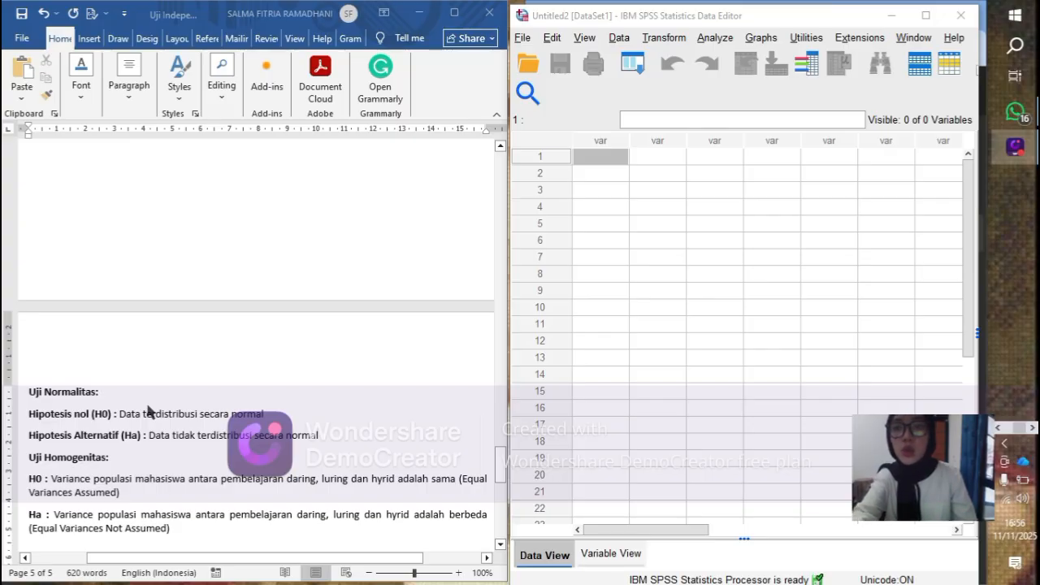
scroll(147, 405, up, 5)
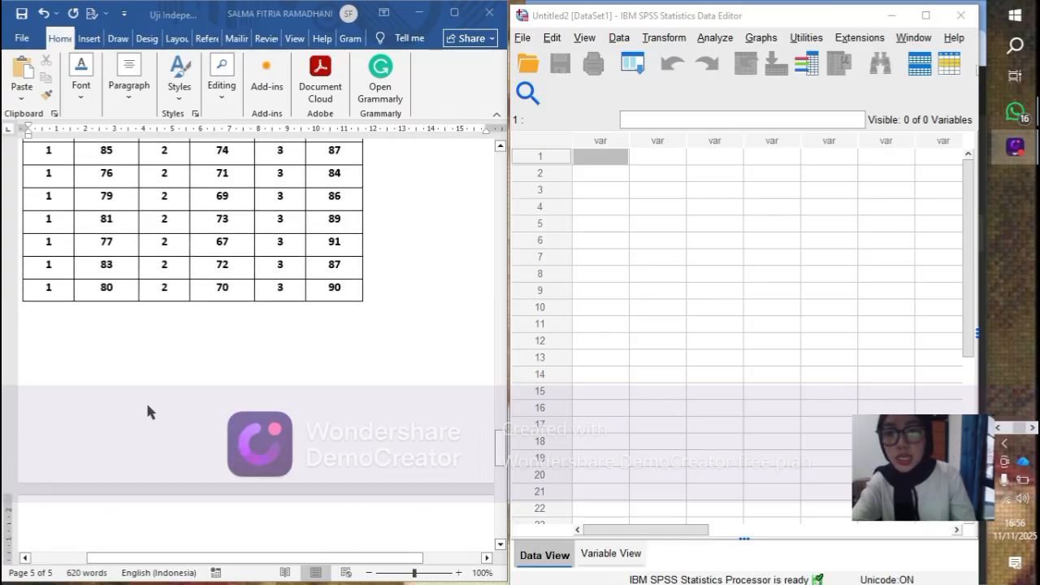
scroll(147, 412, up, 2)
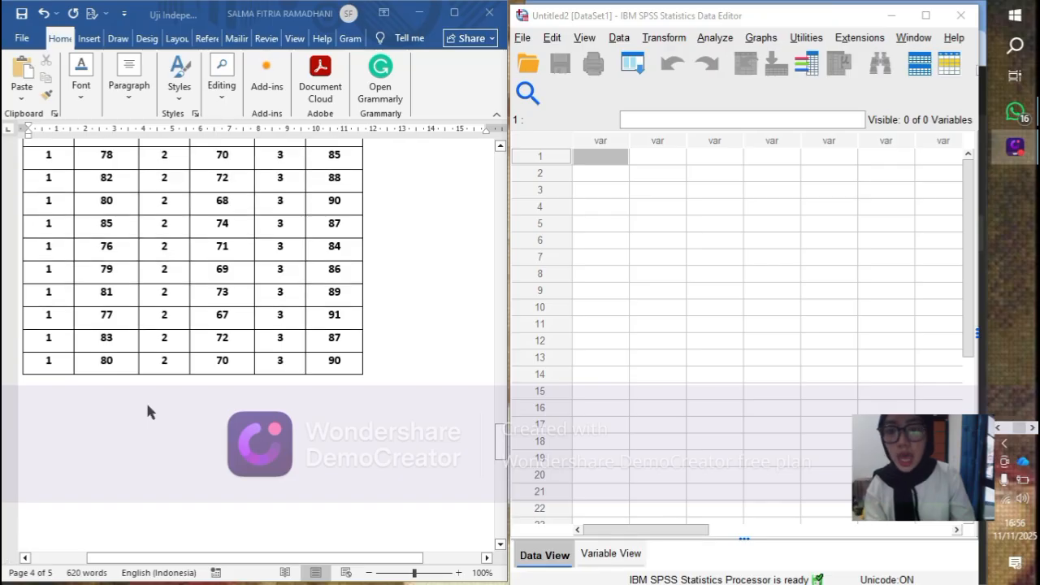
scroll(147, 412, up, 3)
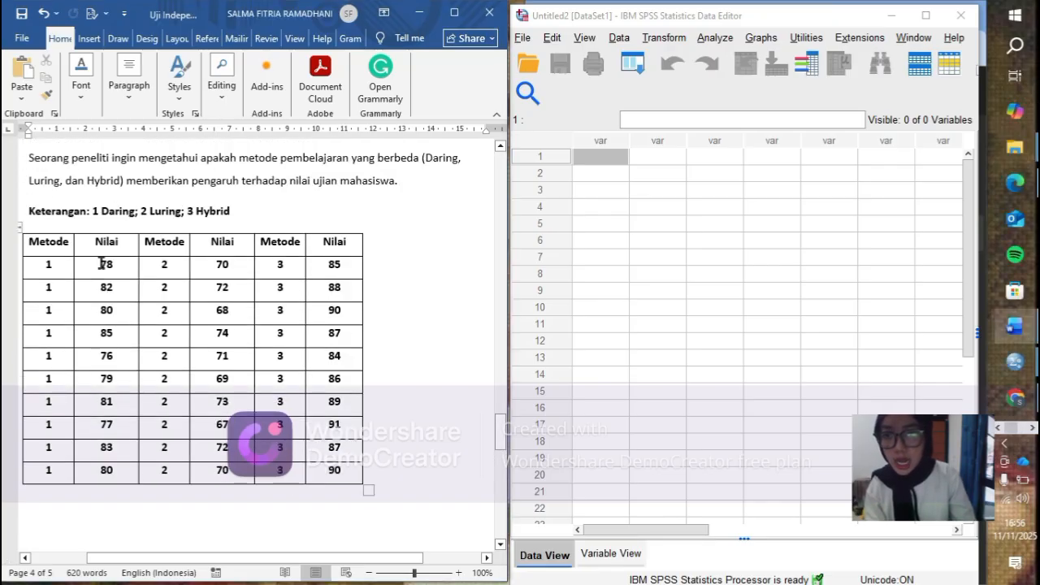
drag(102, 264, 110, 467)
key(ctrl+c)
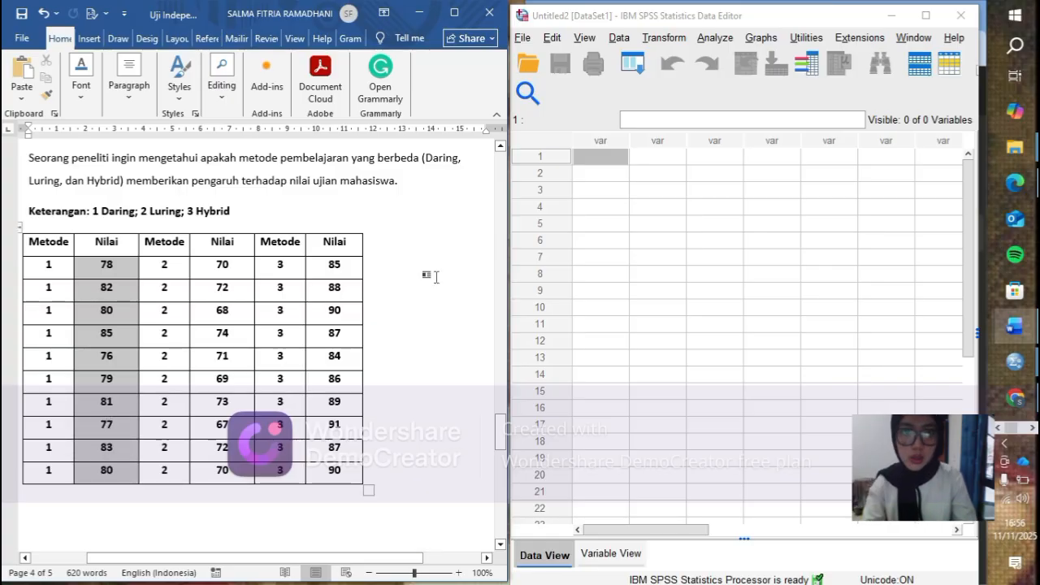
right_click(587, 155)
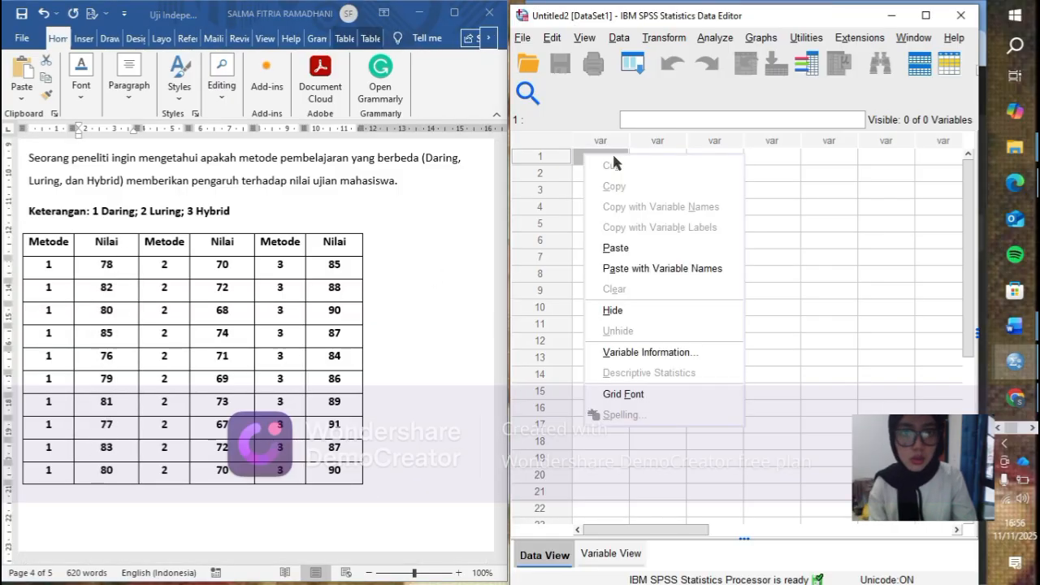
click(615, 248)
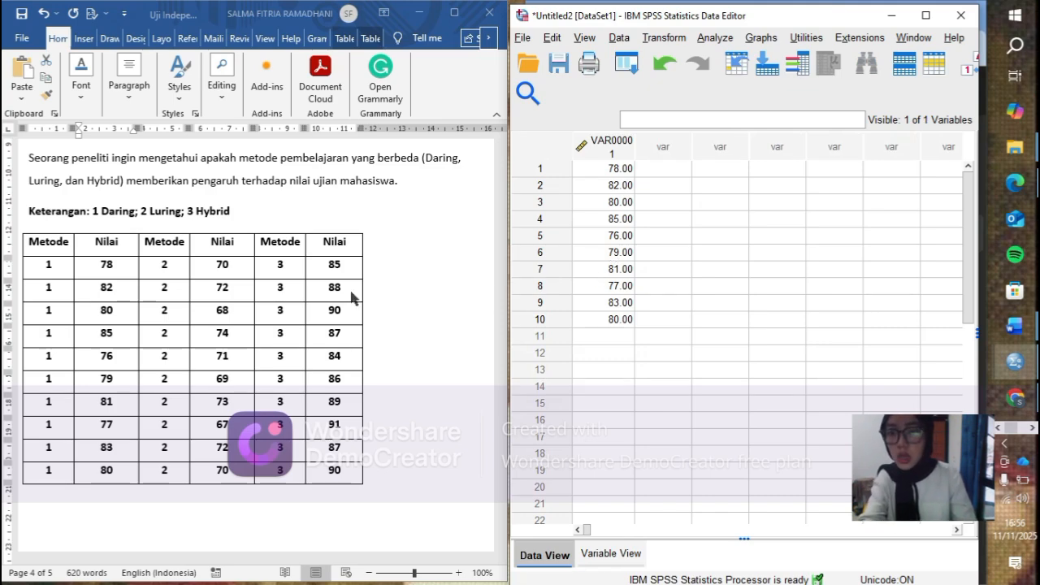
- Copy the ten Nilai scores of Metode 2 from the Word table into rows 11 to 20 of the same SPSS column
drag(222, 265, 222, 470)
click(620, 340)
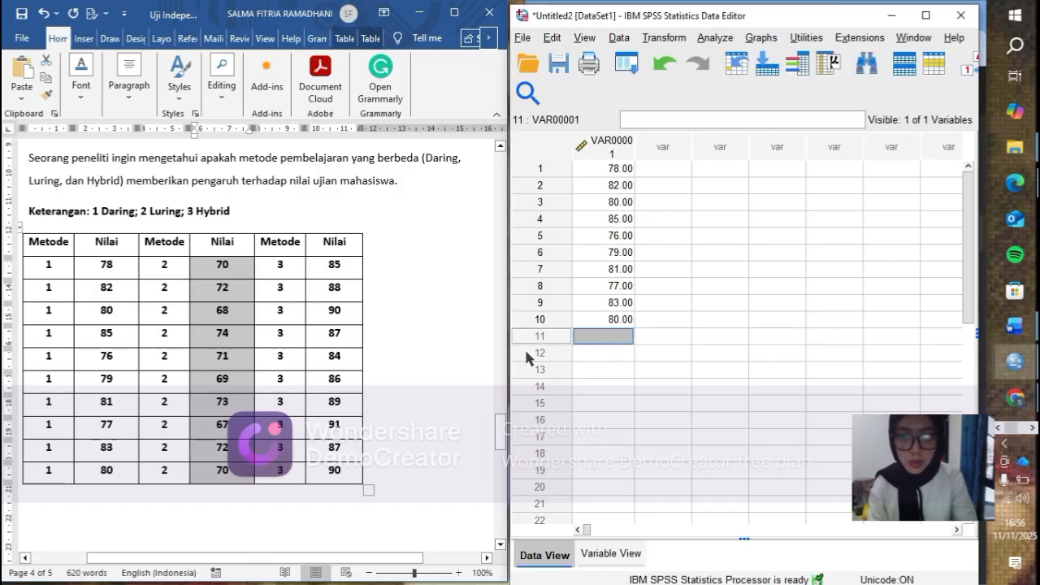
click(333, 268)
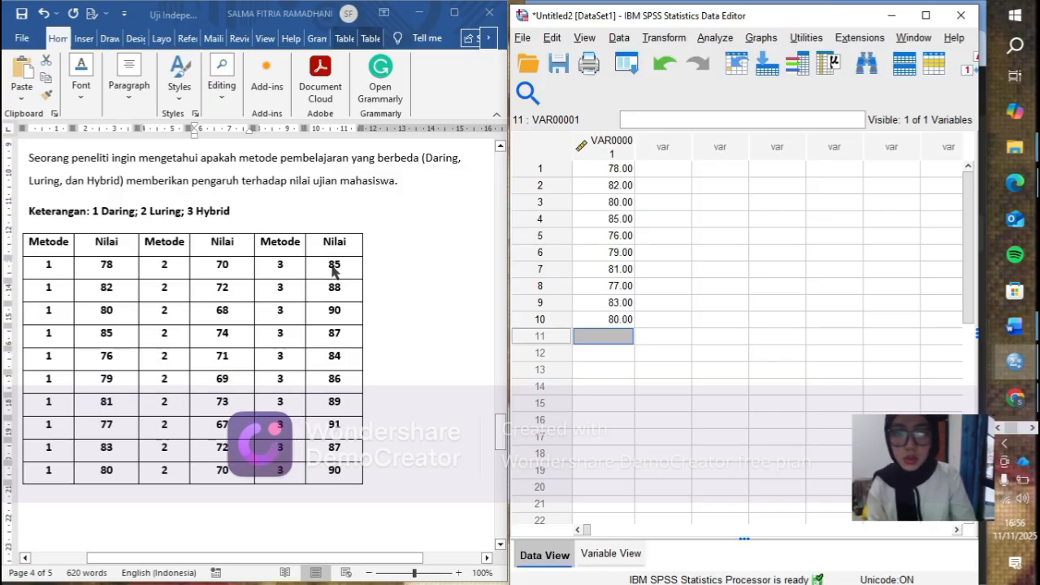
right_click(587, 339)
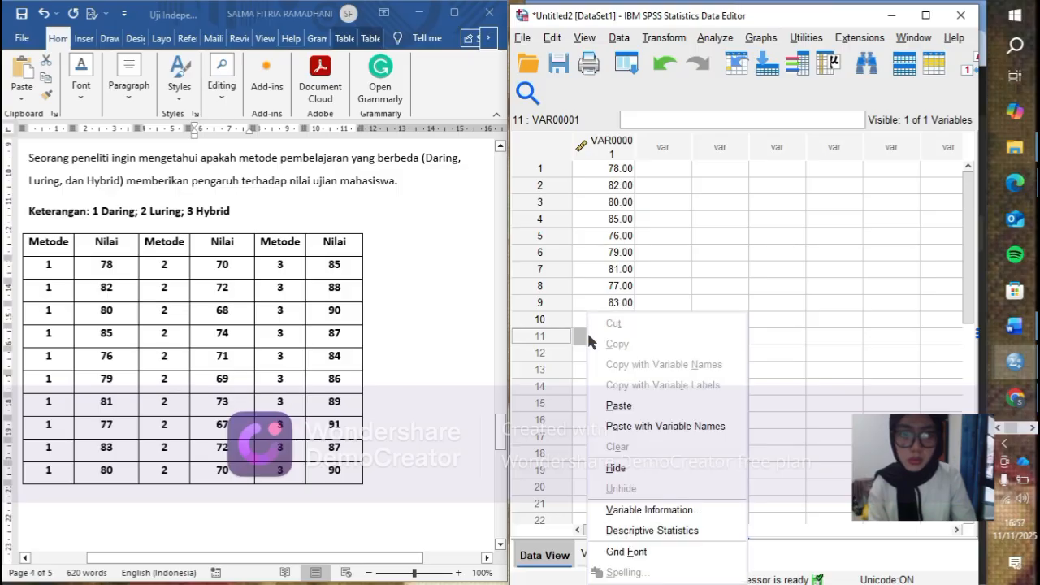
click(624, 406)
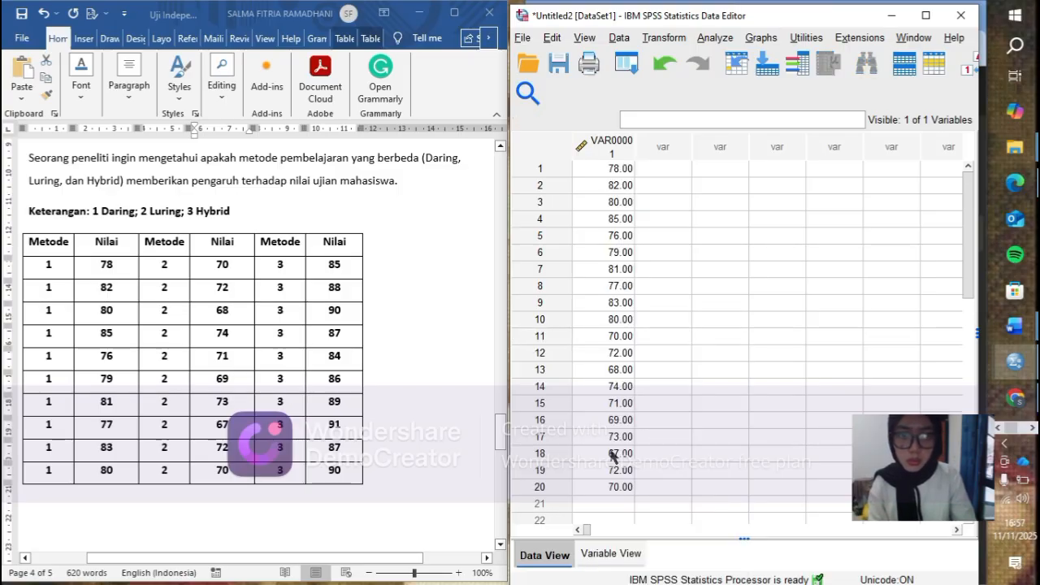
- Add the ten Nilai scores of Metode 3 from the Word table in rows 21 to 30 of the SPSS score column
scroll(616, 411, down, 2)
click(614, 400)
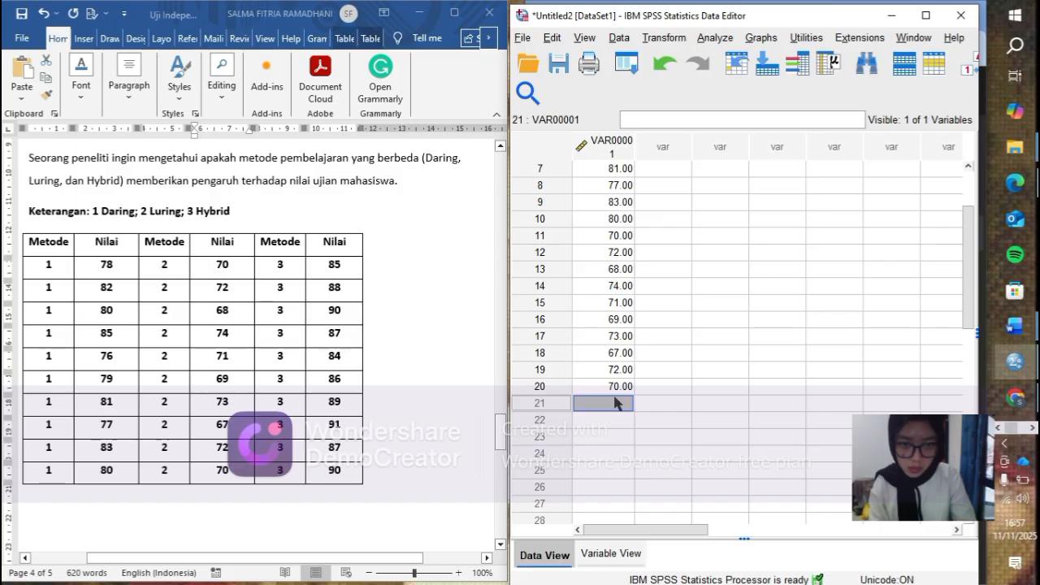
click(329, 265)
drag(329, 265, 343, 467)
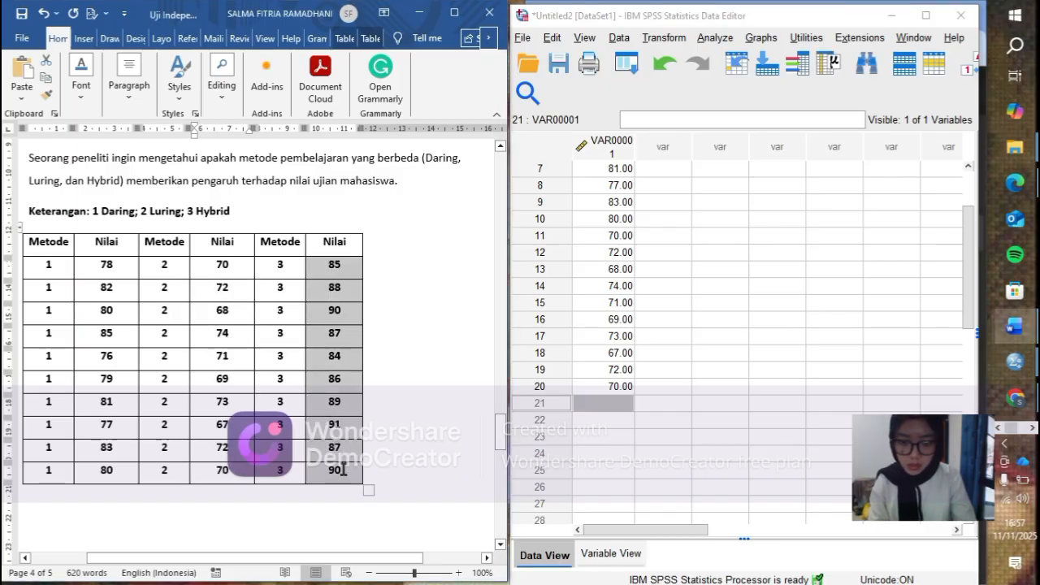
click(622, 406)
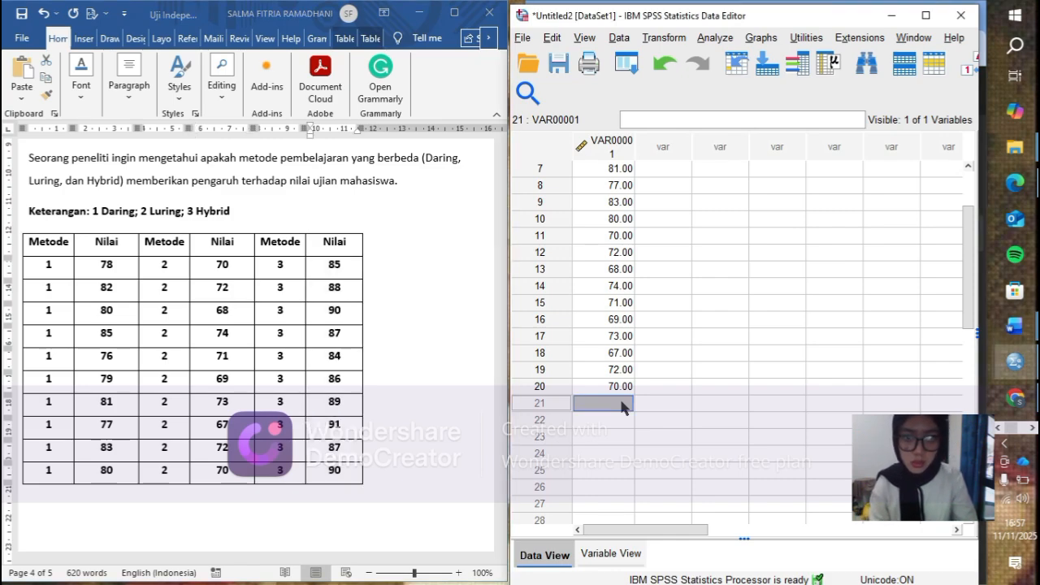
right_click(622, 406)
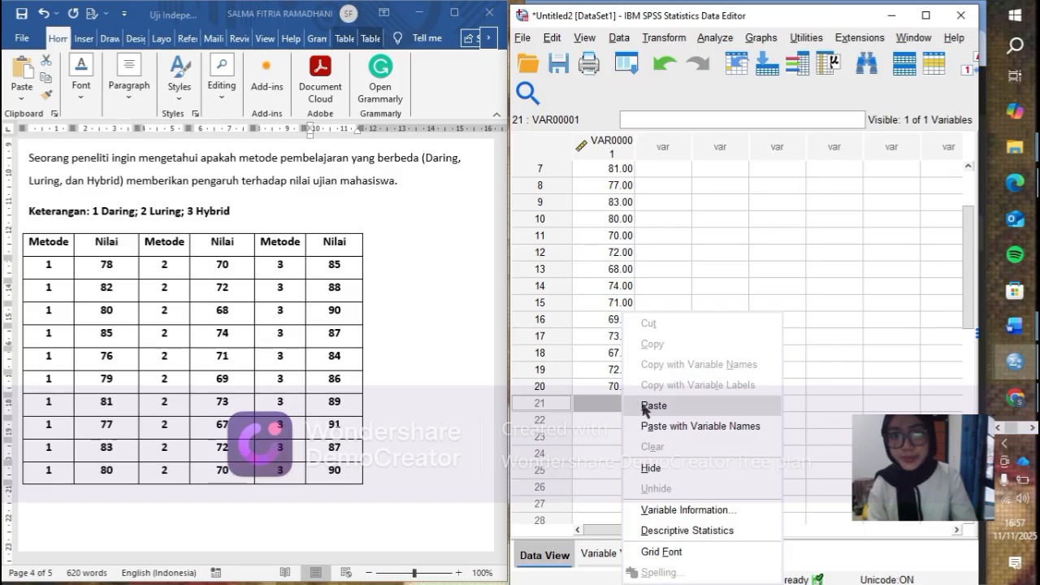
click(643, 406)
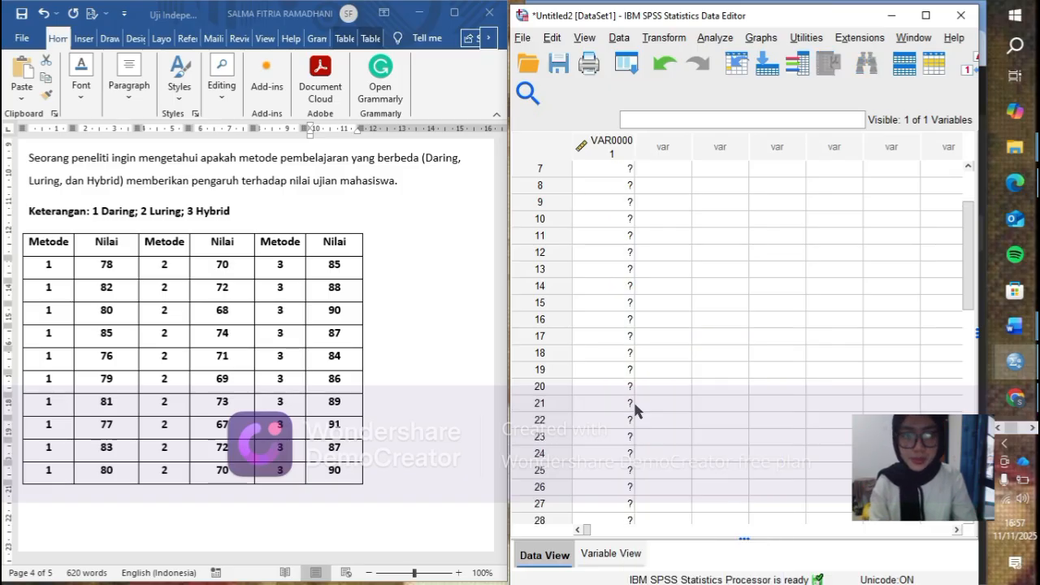
scroll(633, 400, down, 2)
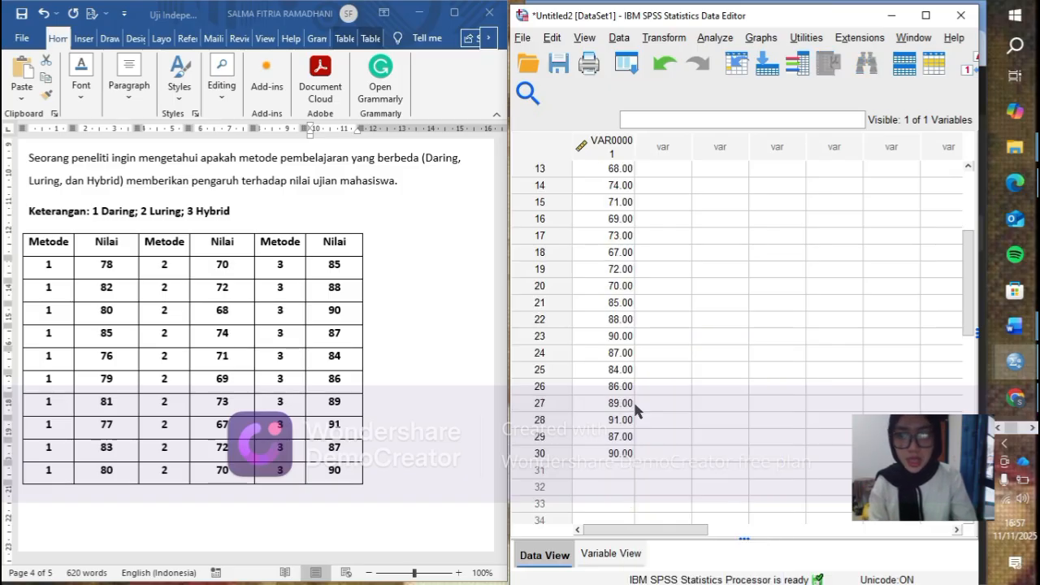
- Enter group code 1 in row 1 of the second column and copy it down through row 10
scroll(633, 400, up, 1)
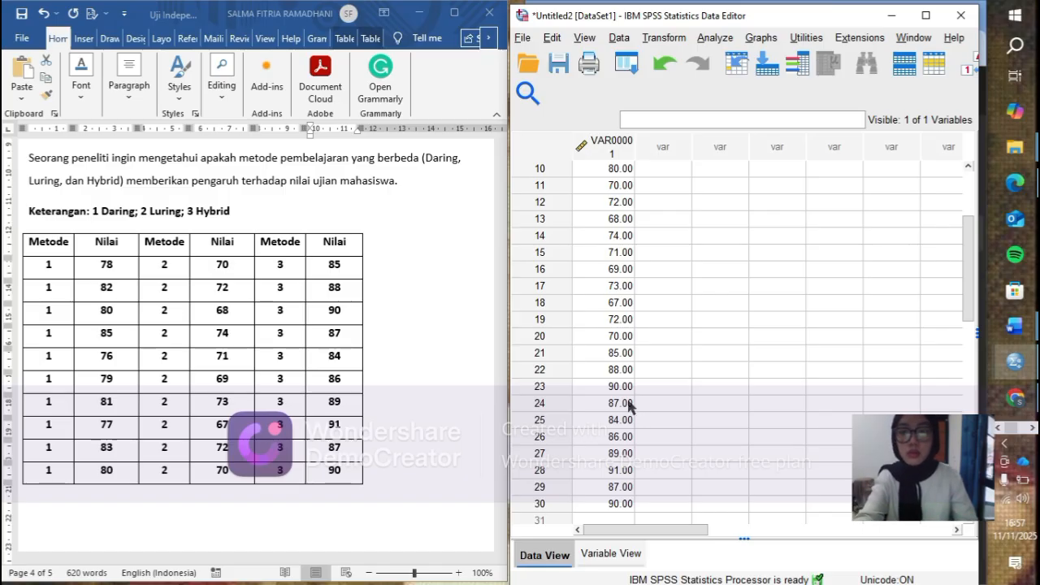
scroll(630, 406, up, 3)
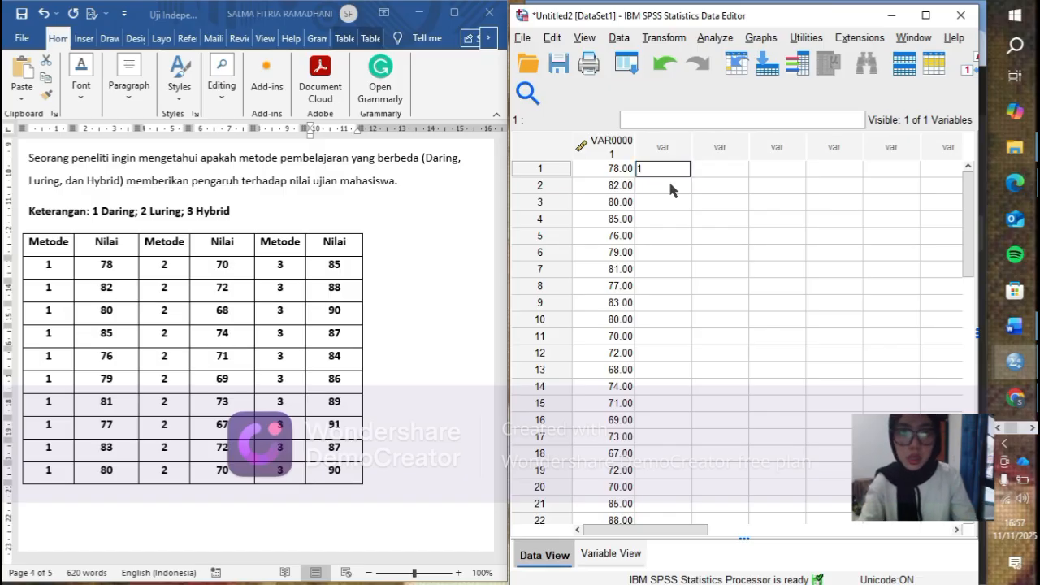
key(ctrl+v)
click(675, 168)
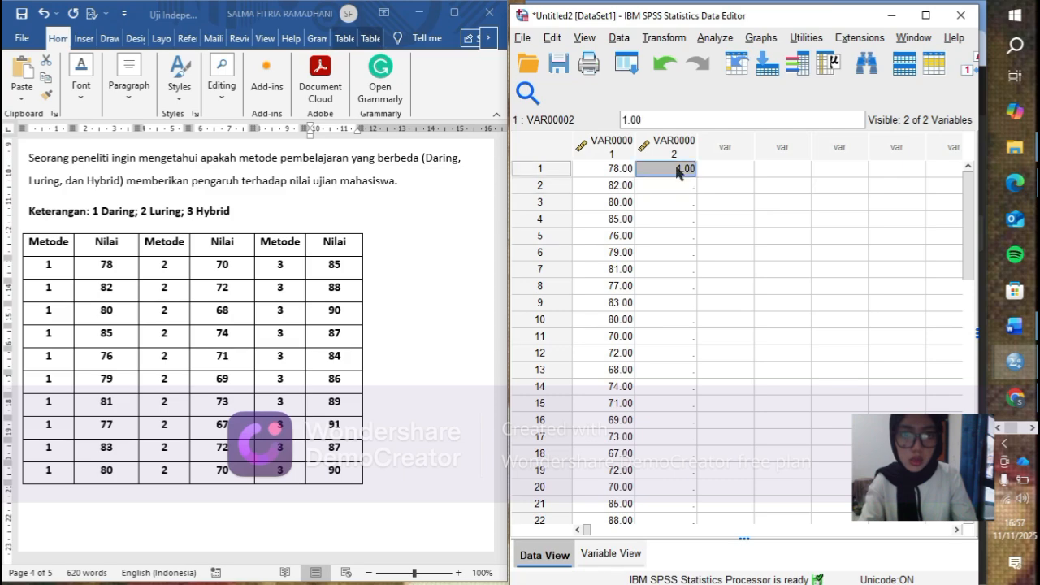
drag(676, 182, 680, 219)
drag(669, 266, 660, 319)
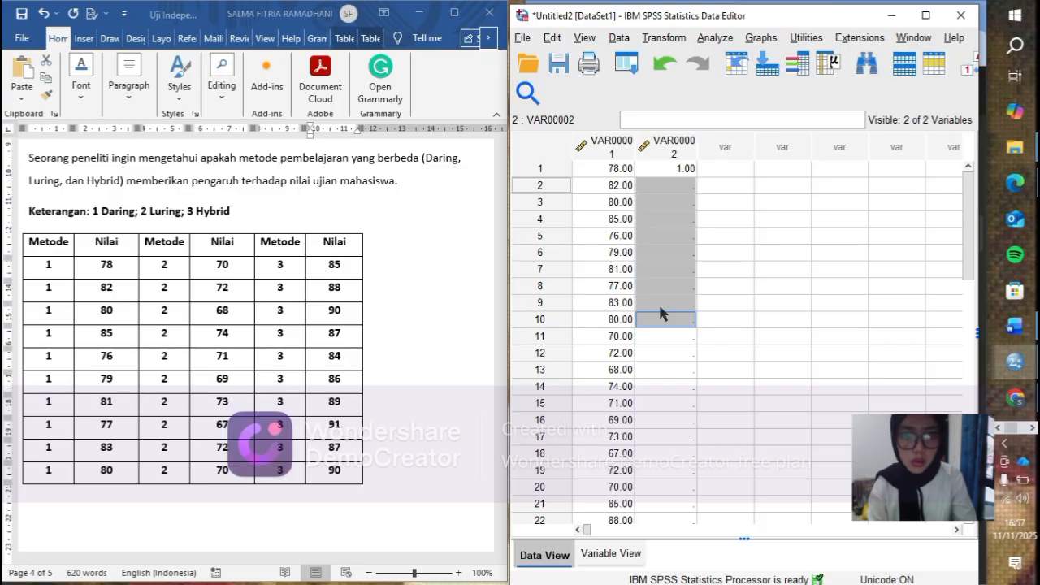
right_click(665, 322)
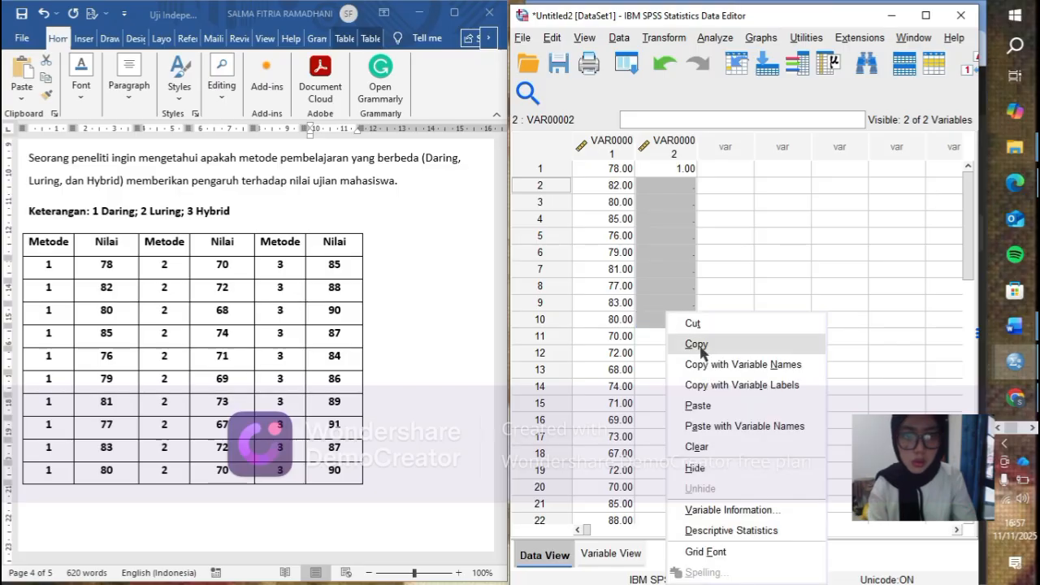
click(697, 404)
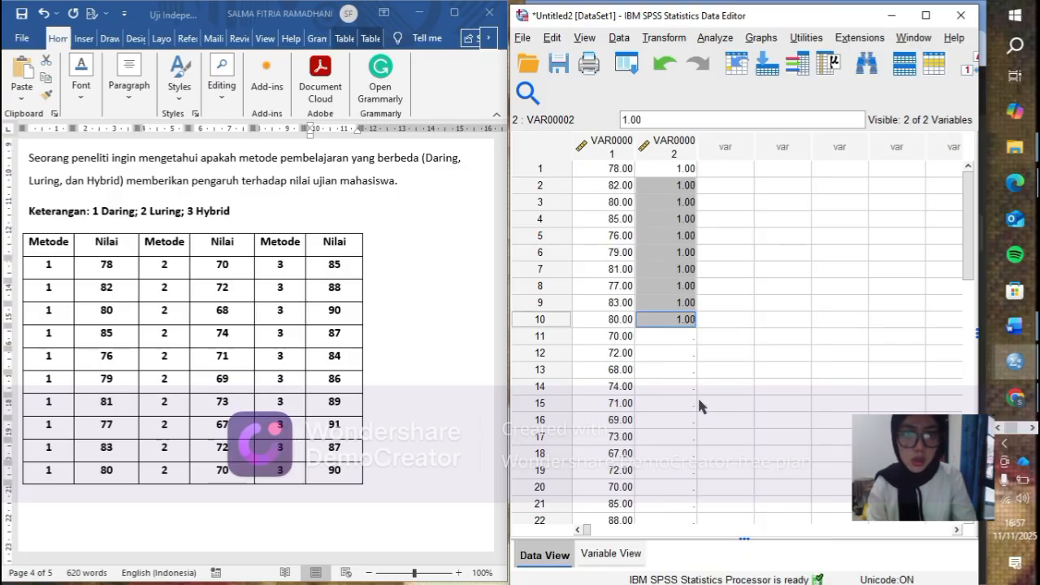
click(677, 336)
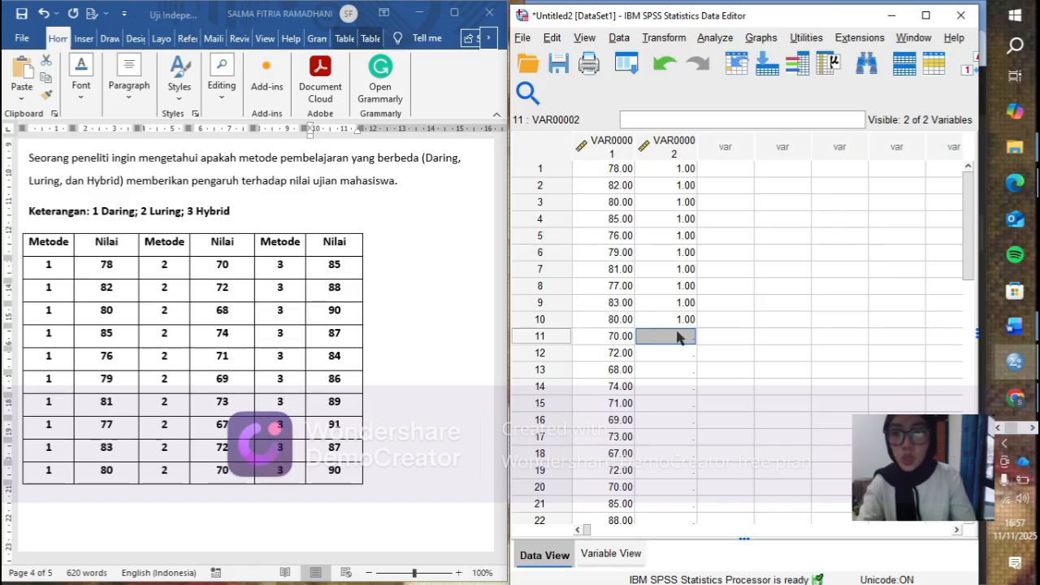
- Enter group code 2 in row 11 of the second column and copy it down through row 20
text(2)
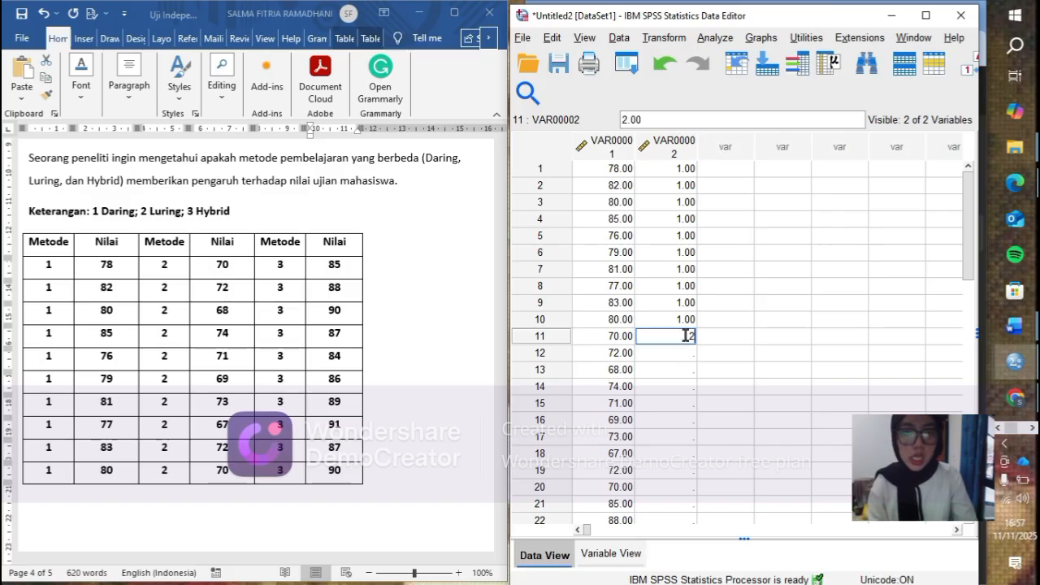
double_click(686, 335)
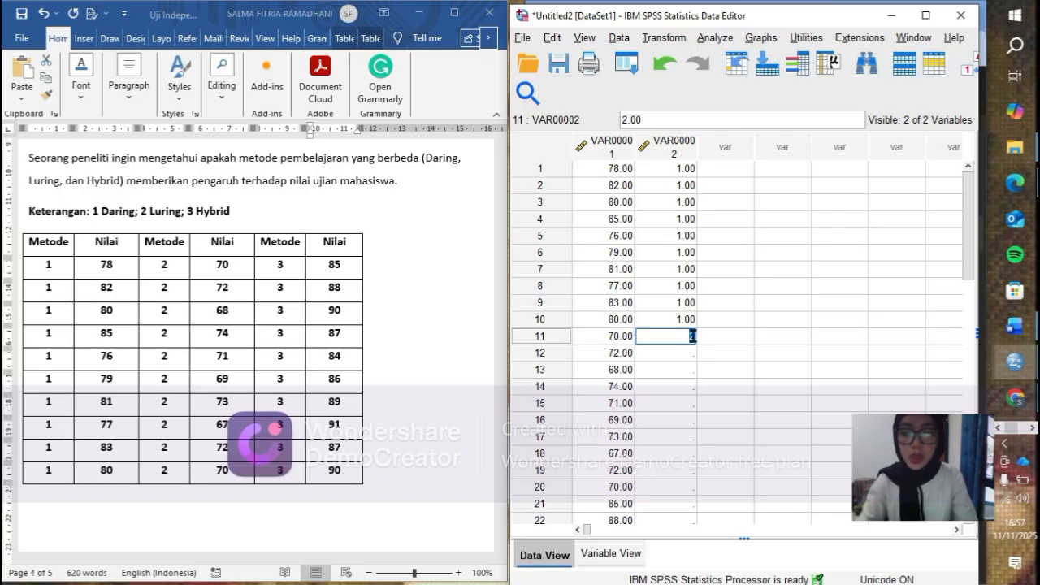
drag(677, 353, 671, 485)
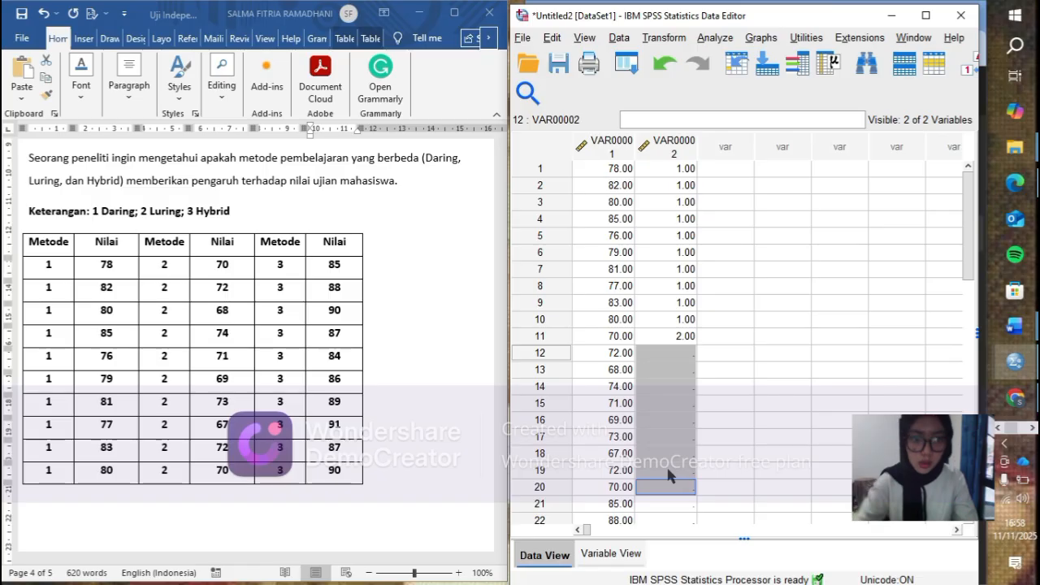
right_click(681, 473)
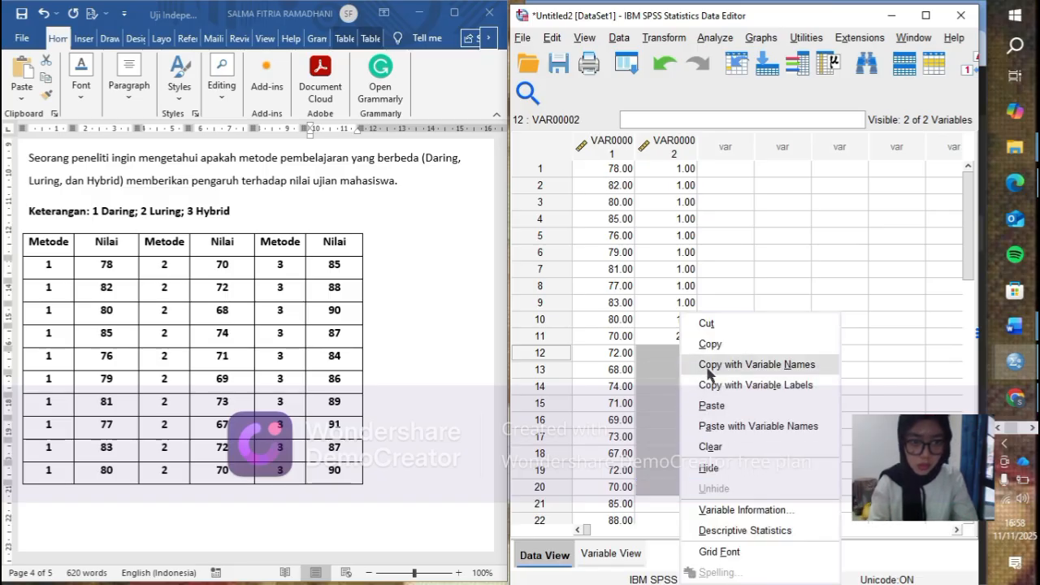
click(712, 409)
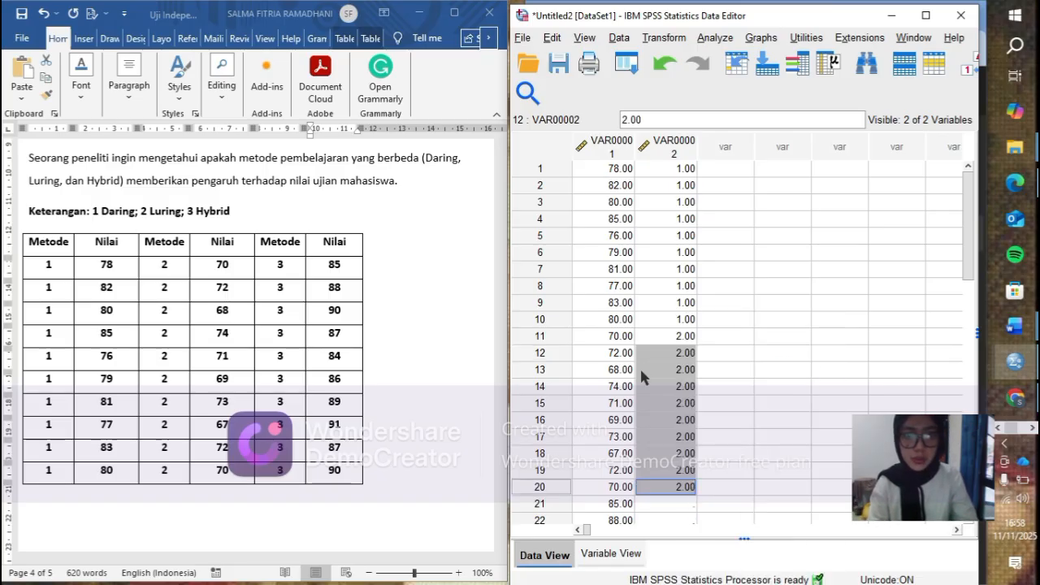
- Enter group code 3 in row 30 of the second column and copy it into rows 21 to 29
scroll(641, 373, down, 2)
scroll(640, 367, down, 2)
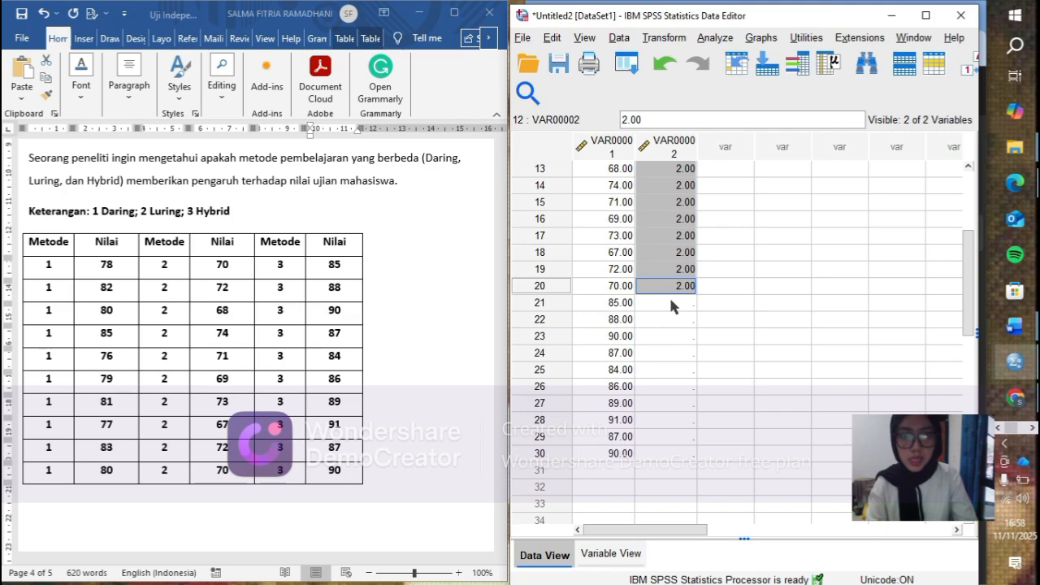
click(672, 302)
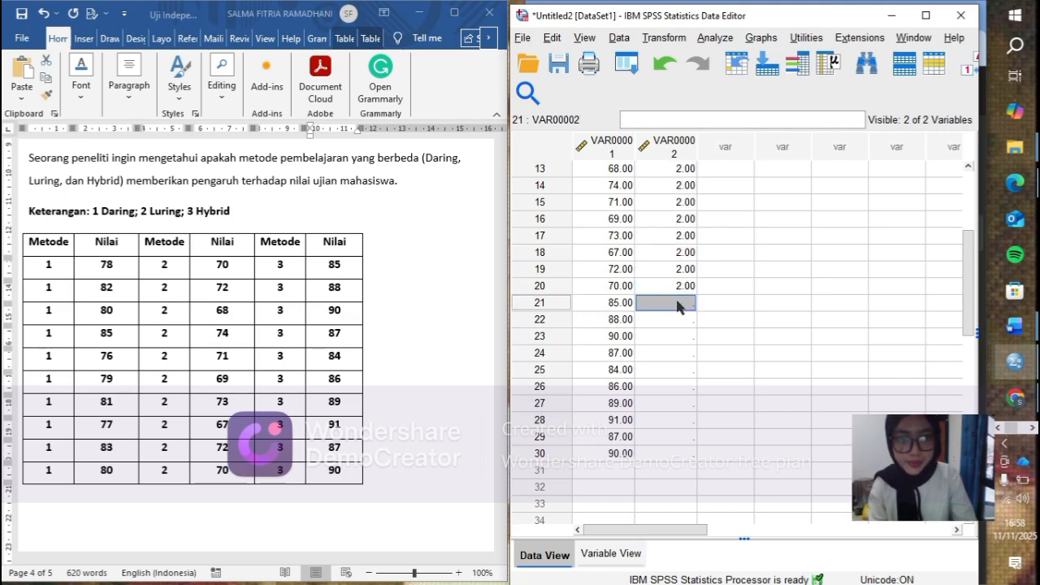
right_click(678, 305)
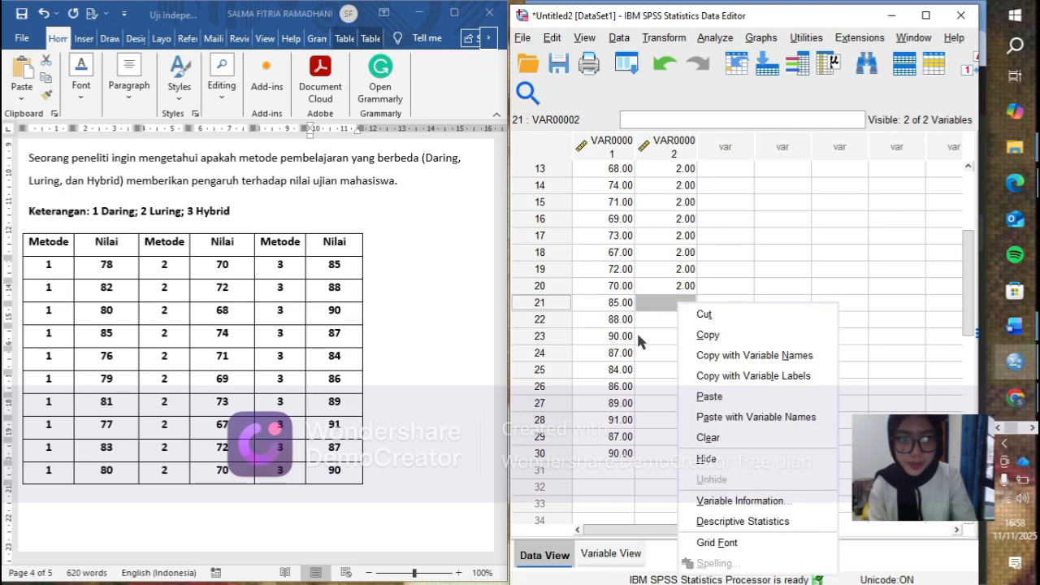
click(671, 305)
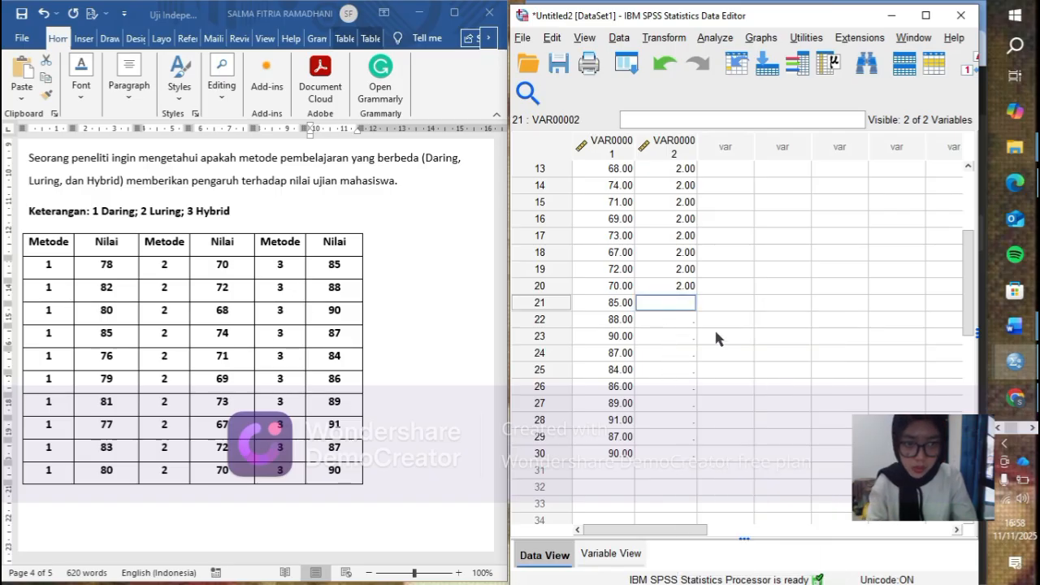
drag(673, 300, 671, 452)
text(3)
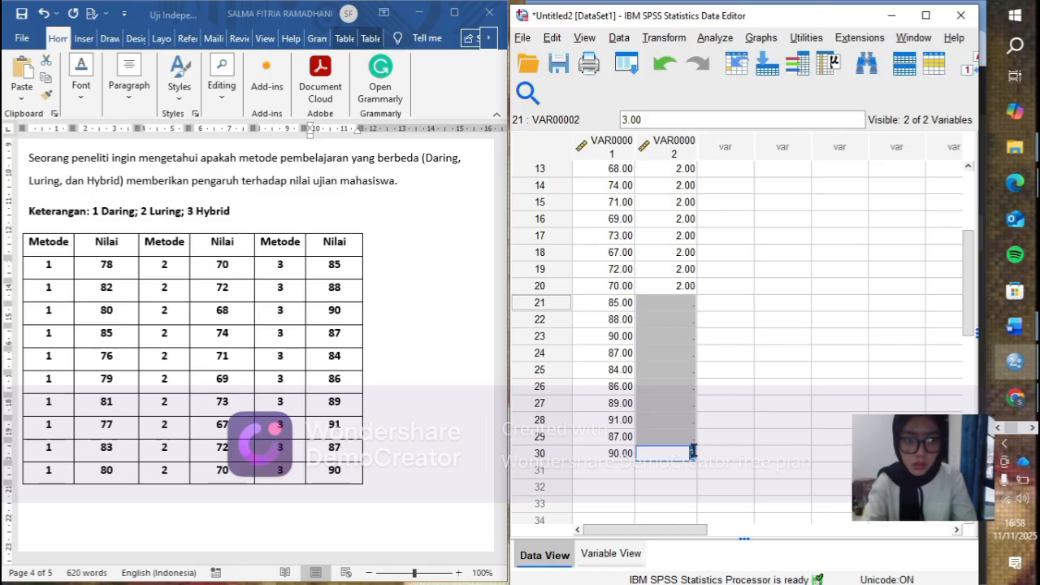
click(679, 303)
drag(676, 296, 673, 370)
drag(672, 418, 673, 438)
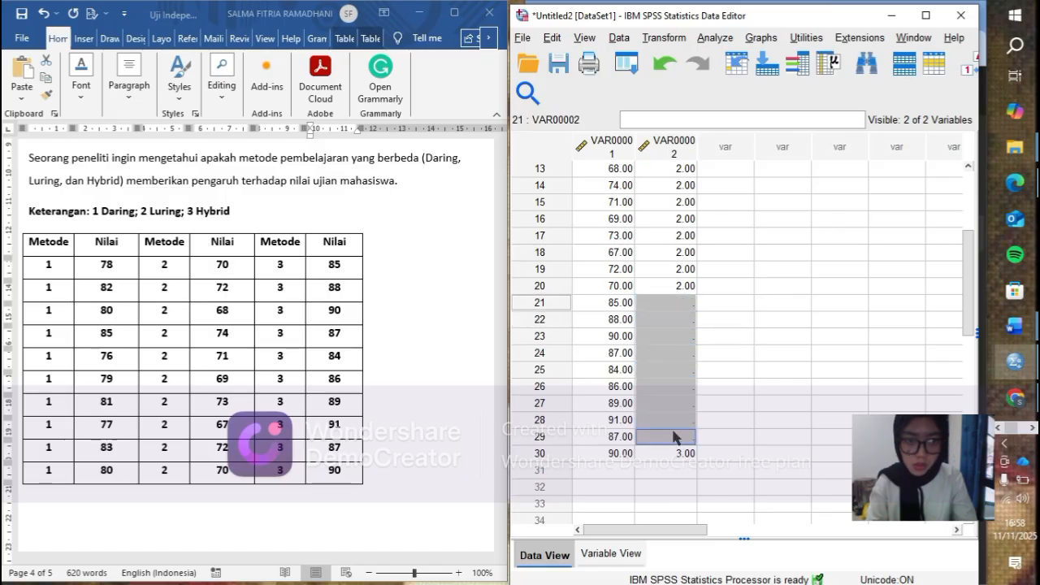
right_click(673, 437)
click(705, 405)
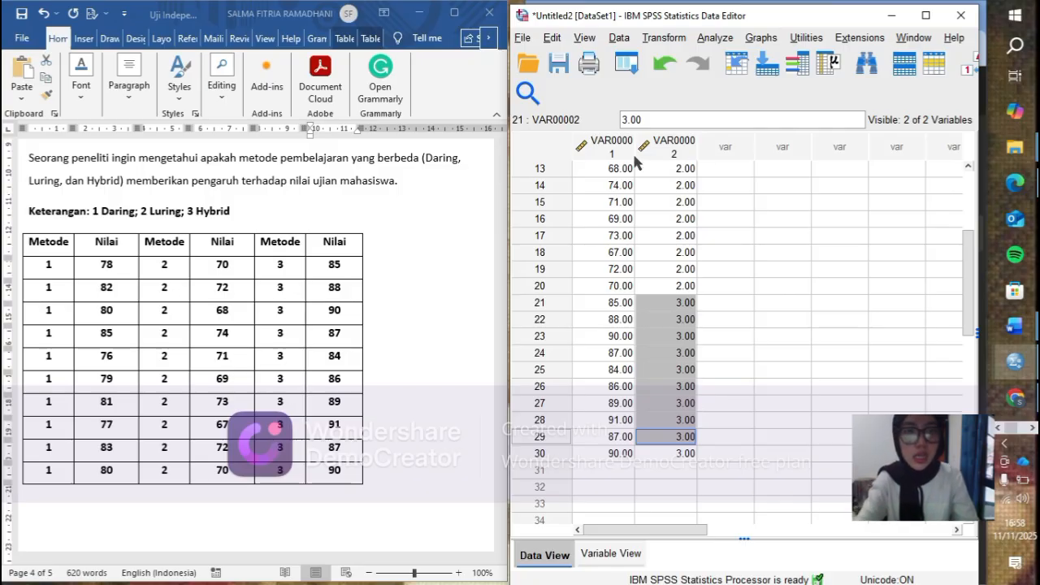
- Rename the first variable as Nilai and the second variable as Metode
click(612, 555)
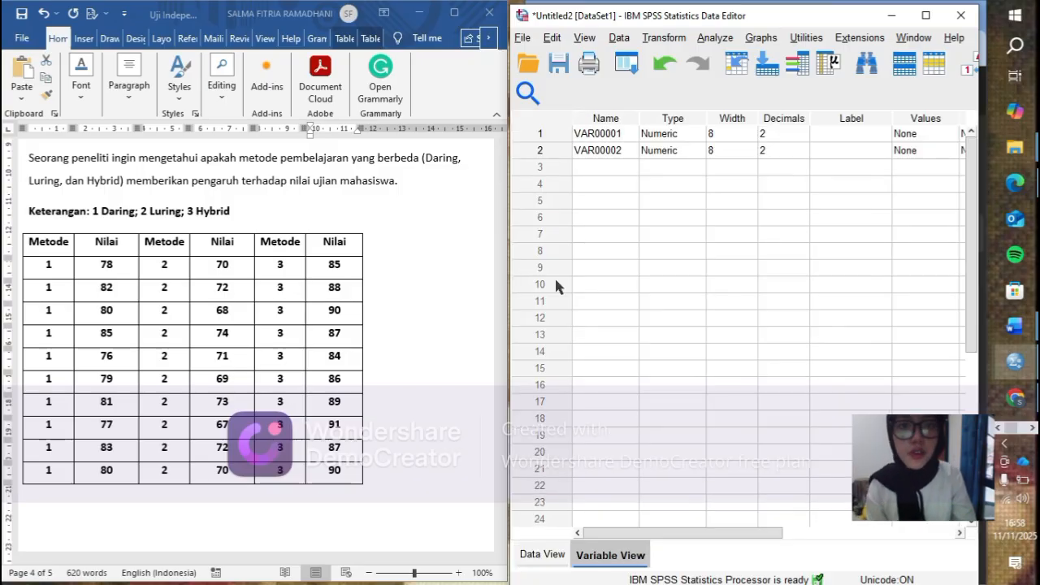
click(609, 134)
double_click(607, 134)
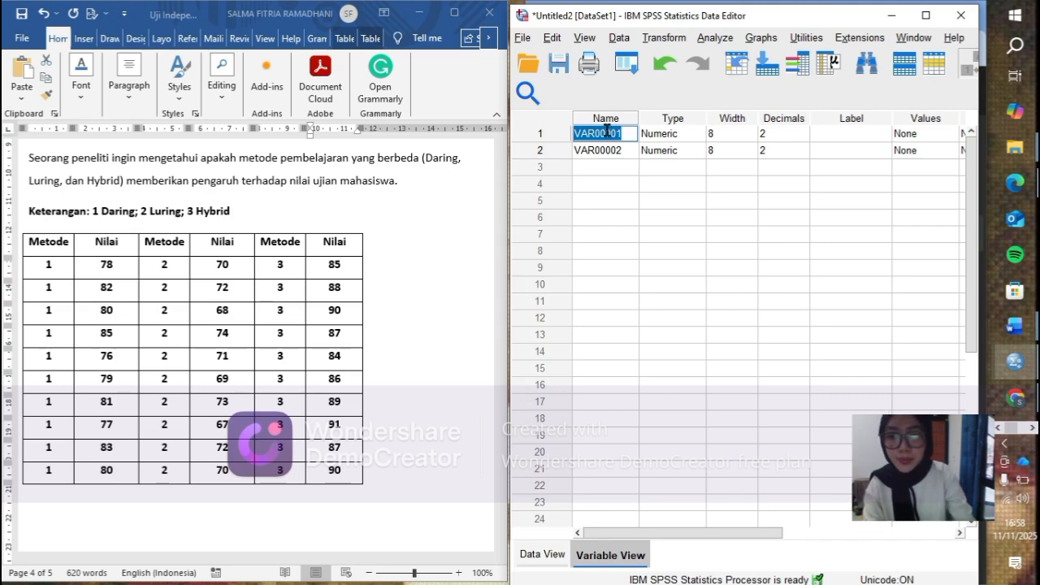
key(BackSpace)
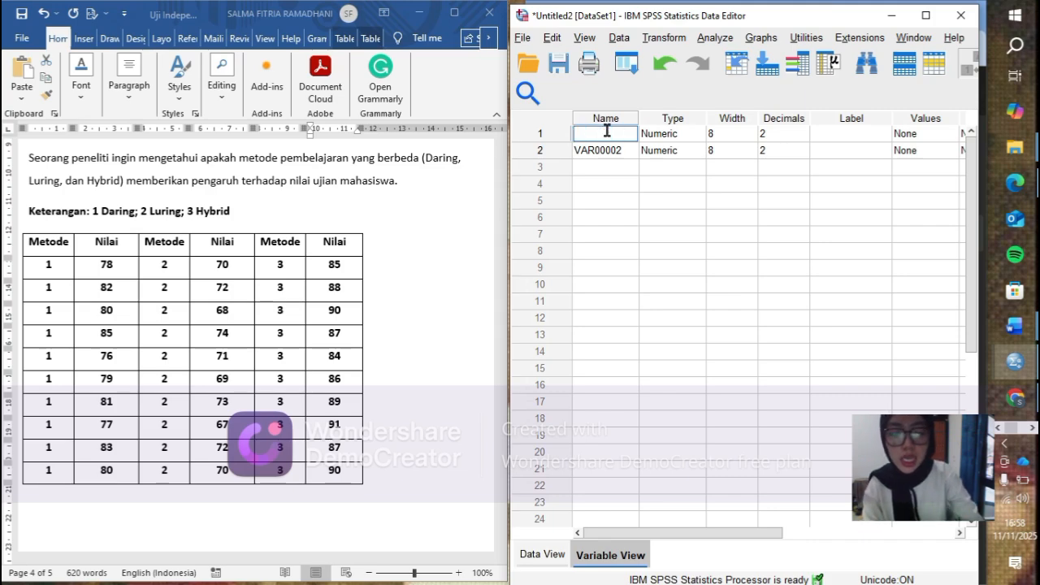
double_click(587, 149)
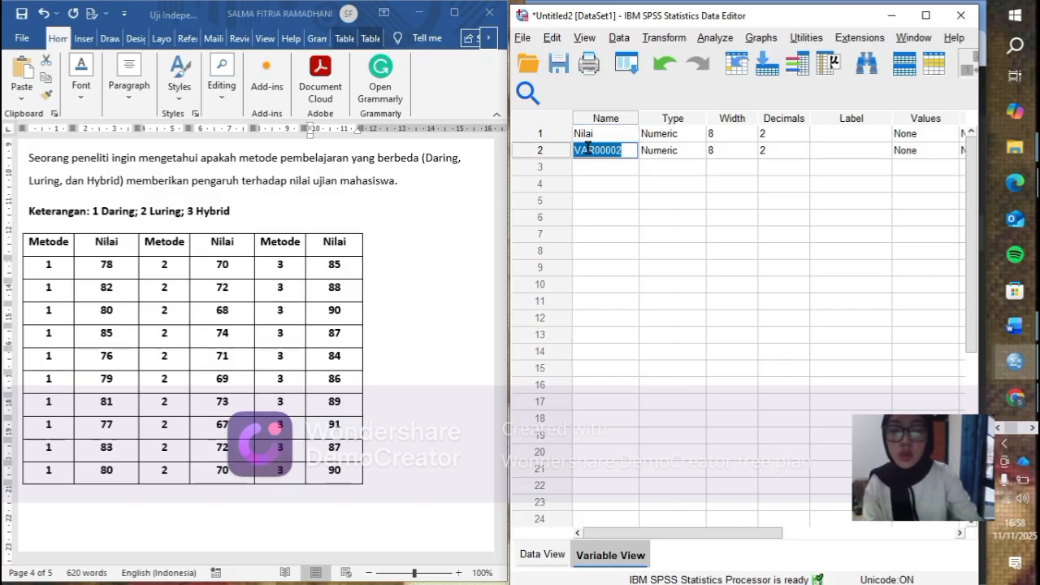
text(Metode)
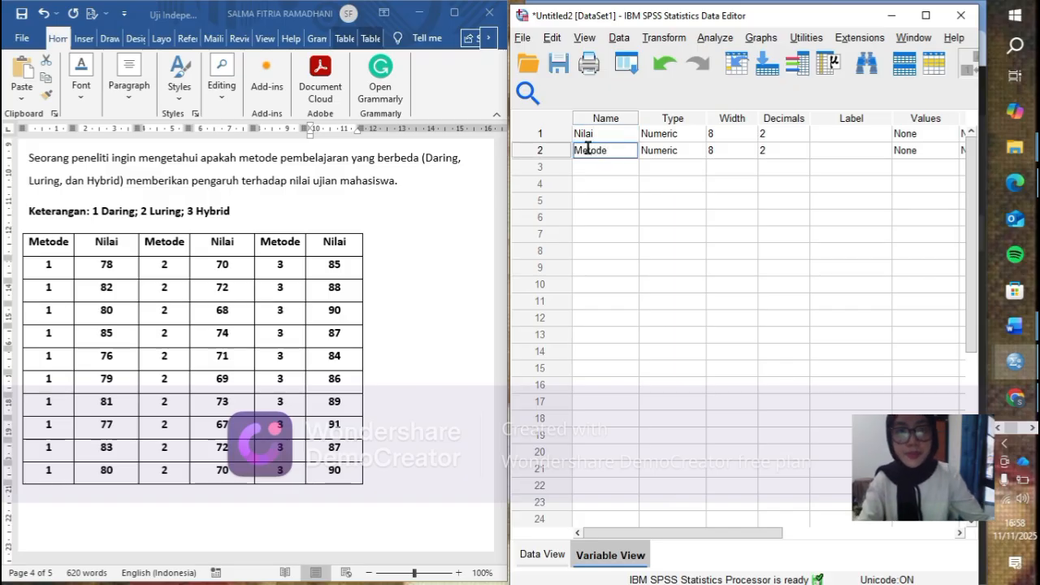
- Set the decimals of both Nilai and Metode to 0
click(780, 133)
double_click(804, 139)
click(801, 151)
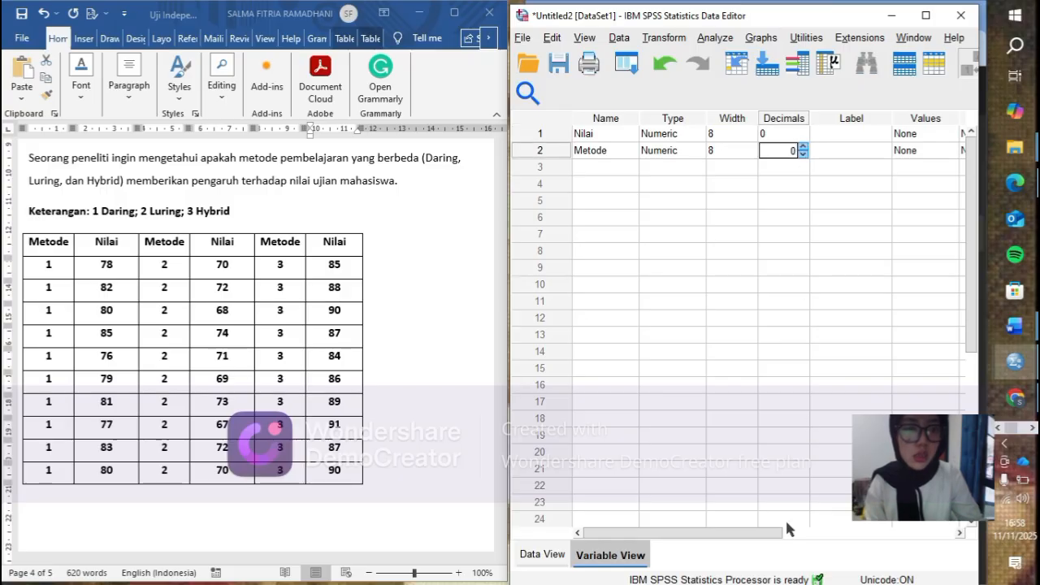
- Add the value label 1 = Daring to the Metode variable
drag(755, 533, 813, 524)
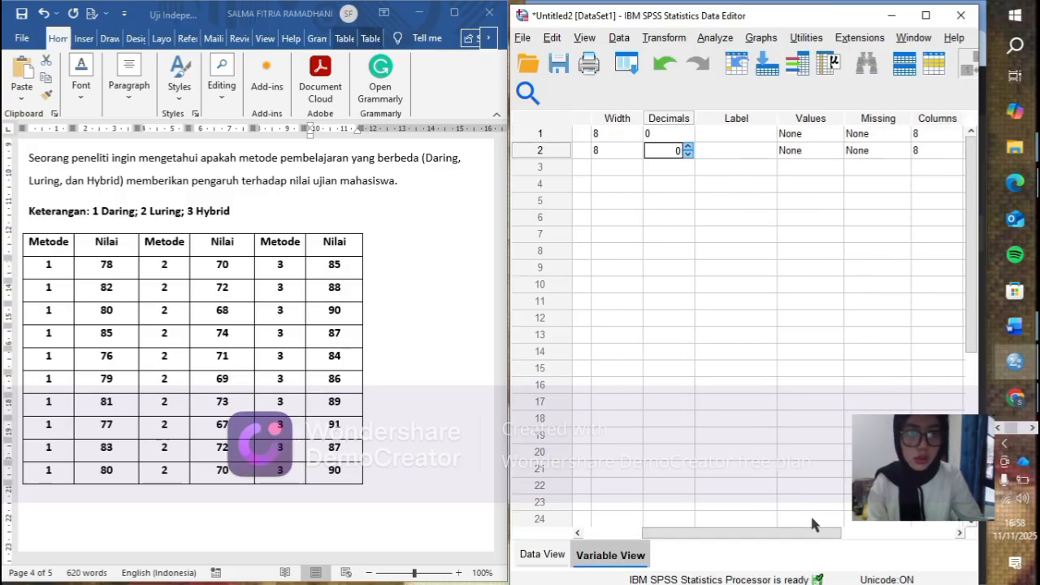
click(829, 151)
click(835, 152)
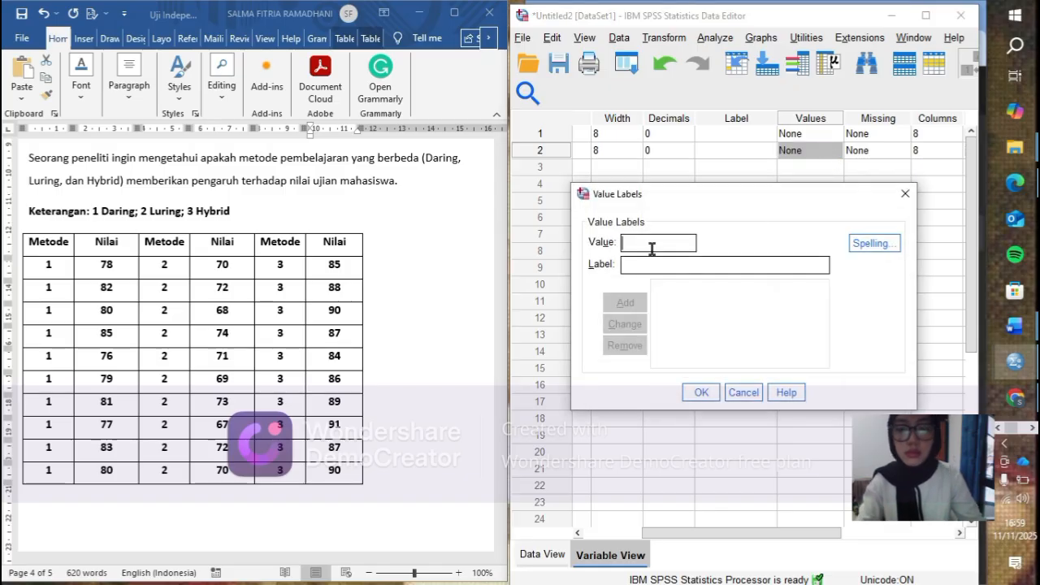
click(643, 265)
text(Daring)
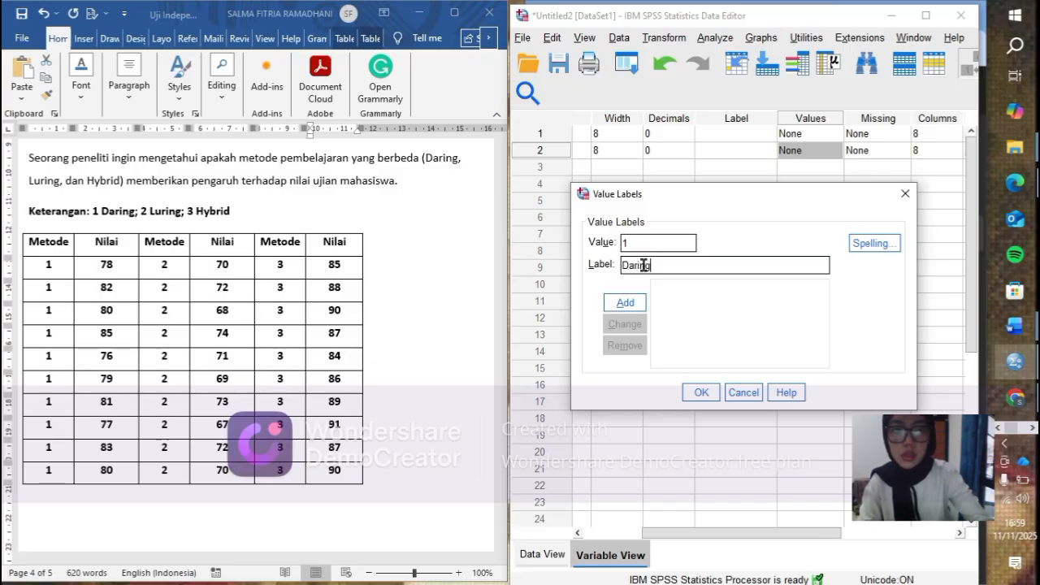
click(625, 303)
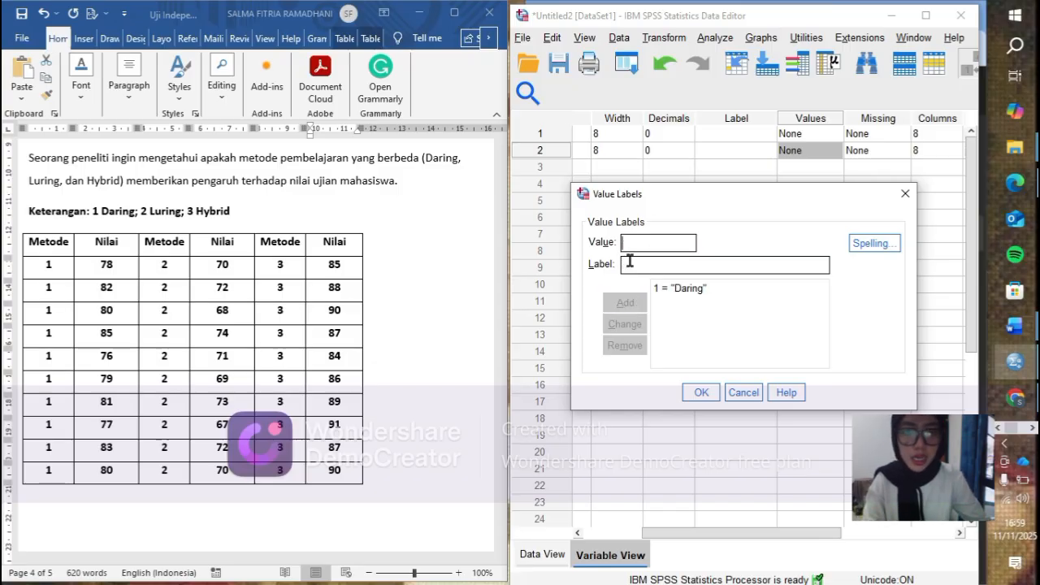
- Add the value labels 2 = Luring and 3 = Hybrid to Metode and apply the label set
text(2)
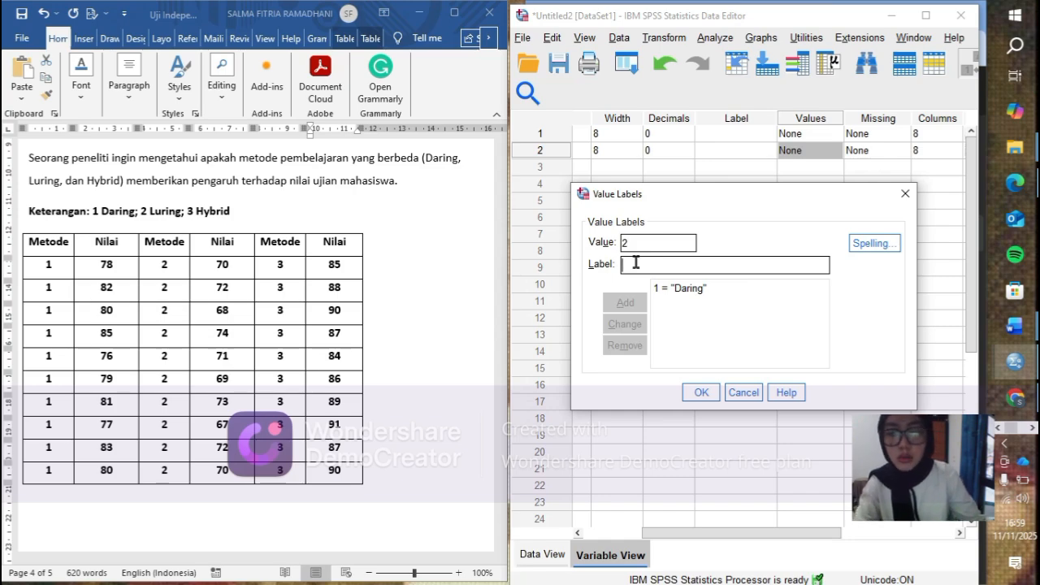
text(Luring)
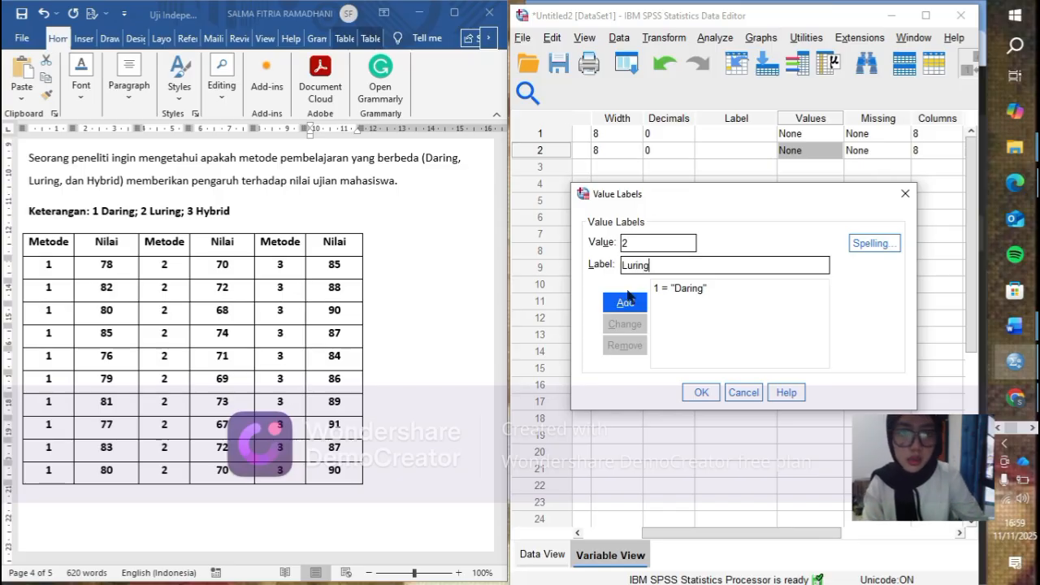
click(630, 302)
text(3)
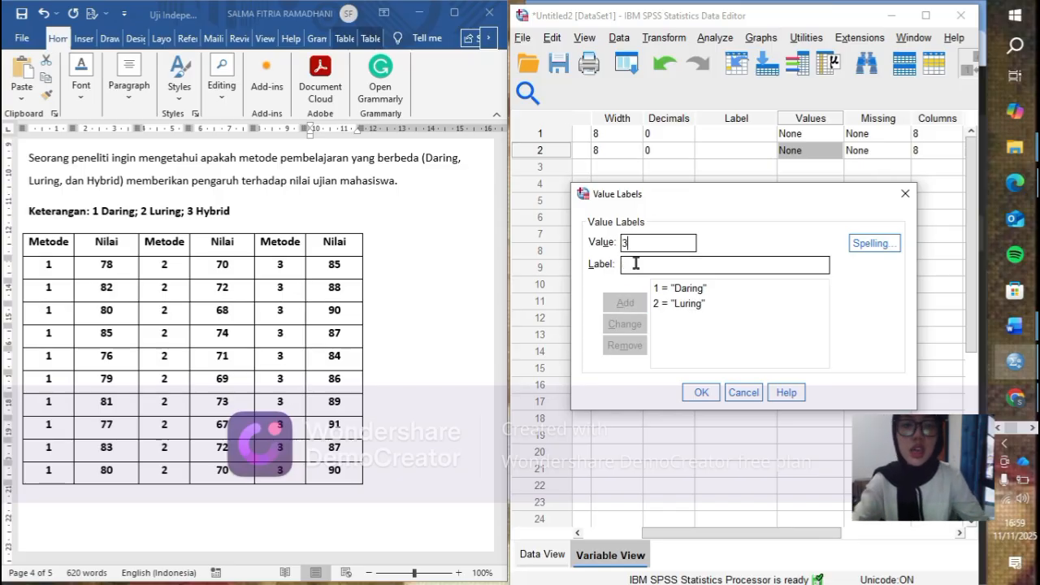
click(637, 265)
text(Hy)
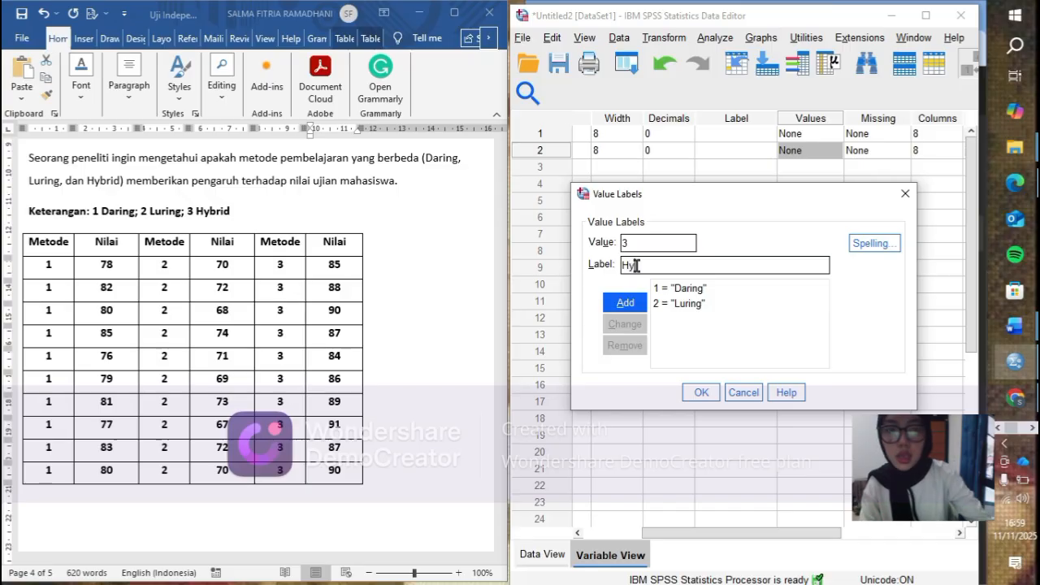
text(brid)
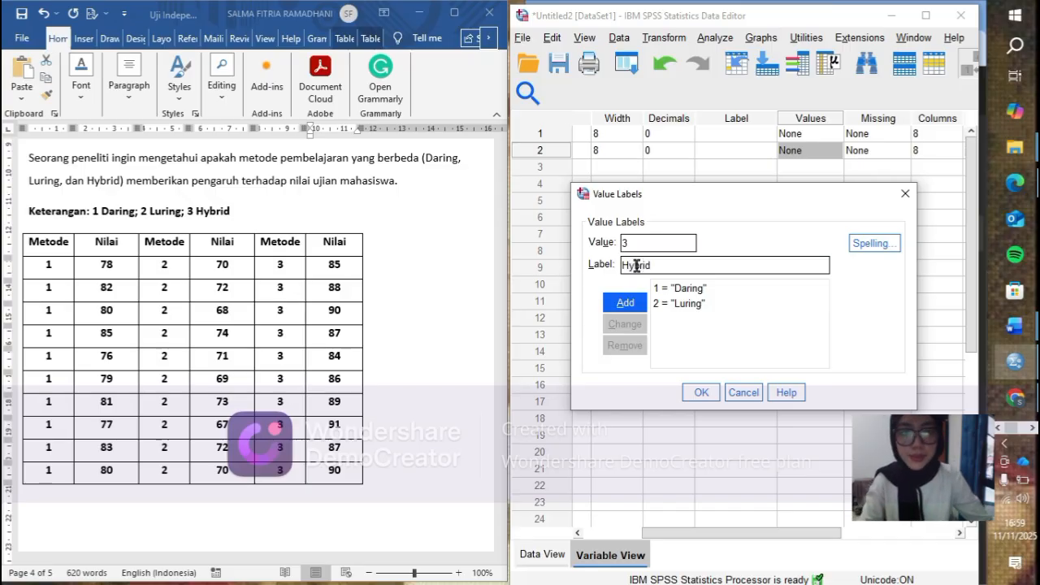
click(641, 304)
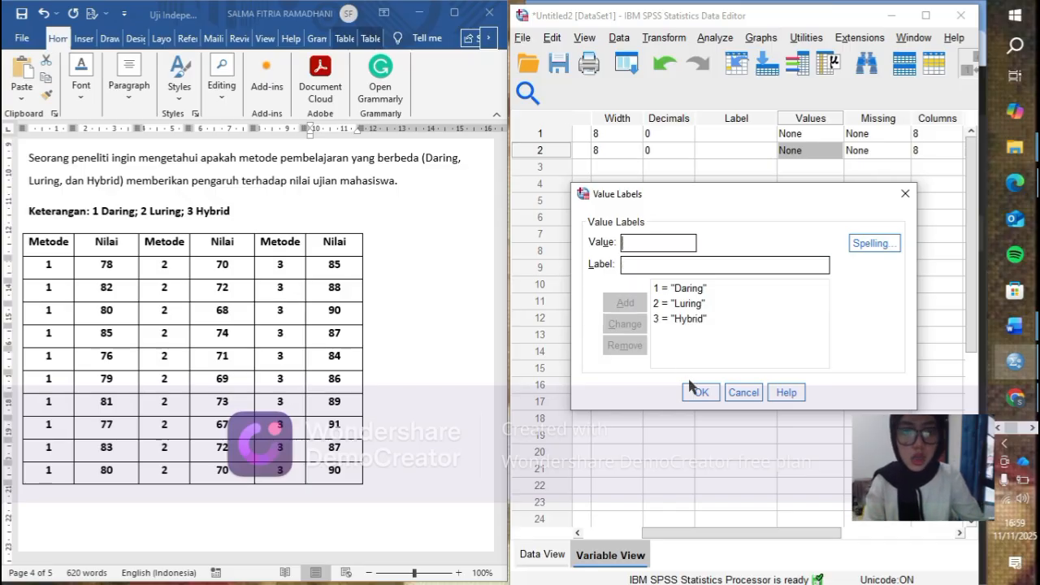
click(699, 393)
- Set the measurement level of Nilai to Scale and of Metode to Nominal
drag(708, 520, 803, 507)
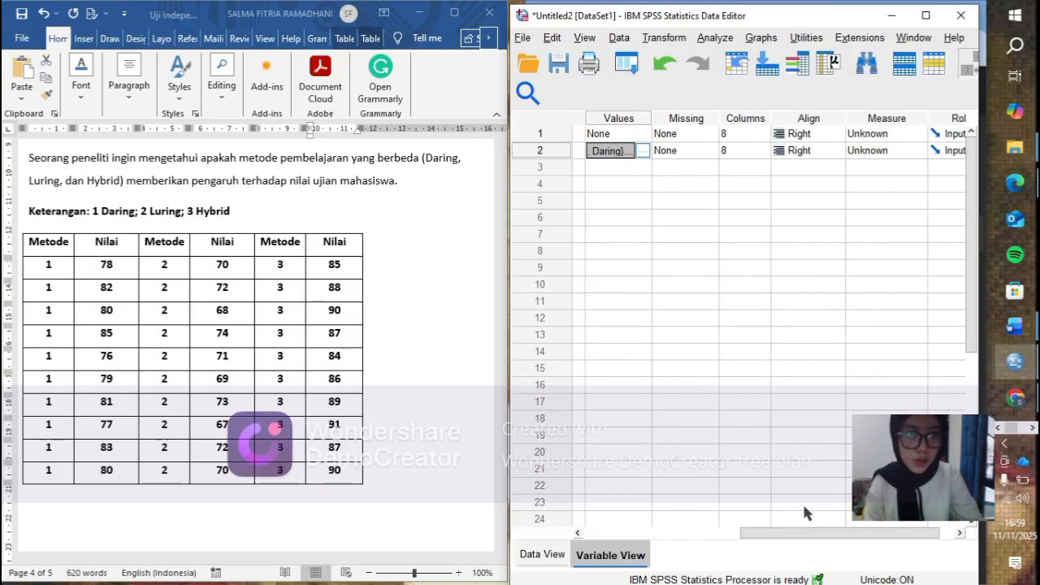
click(891, 133)
click(886, 151)
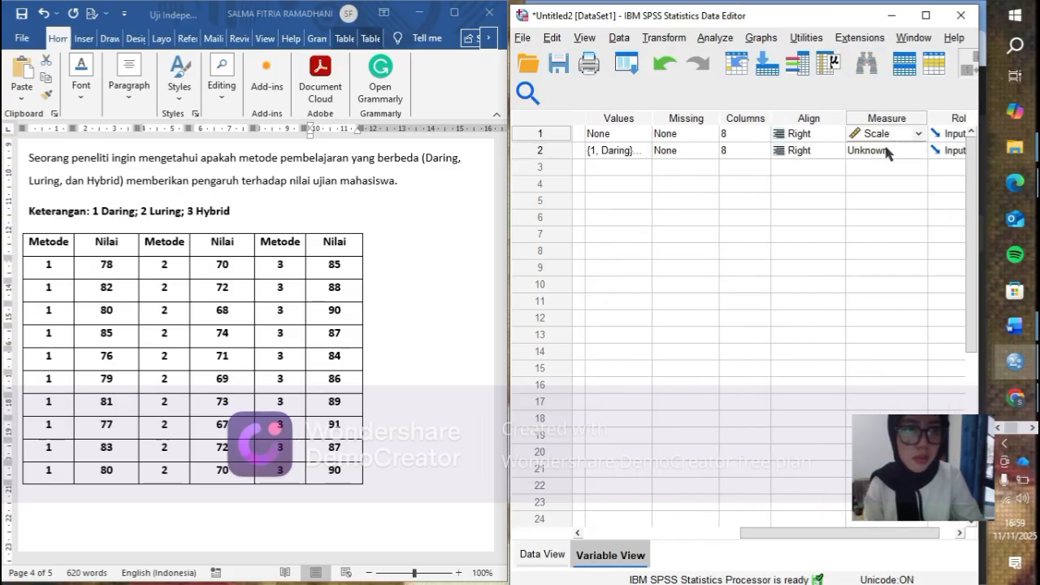
click(887, 154)
click(889, 196)
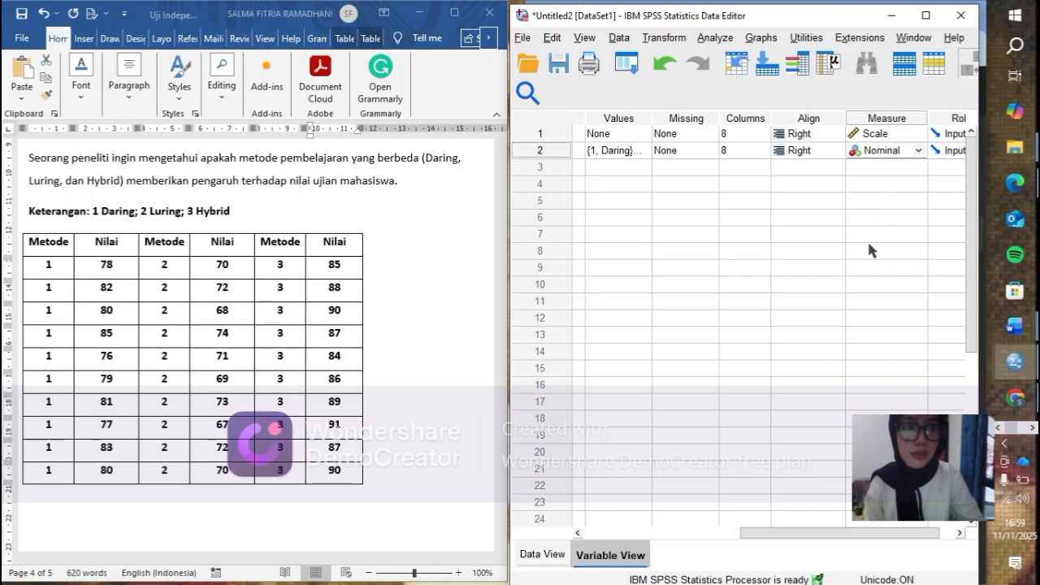
drag(769, 532, 592, 524)
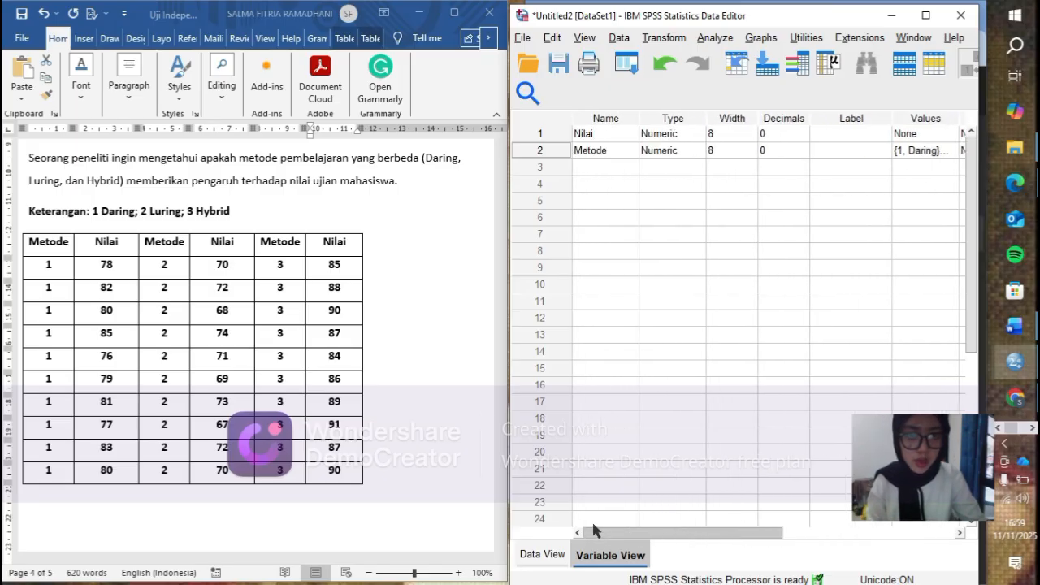
- Set up an Explore analysis of the data with Nilai as the dependent variable and Metode as the factor
click(559, 552)
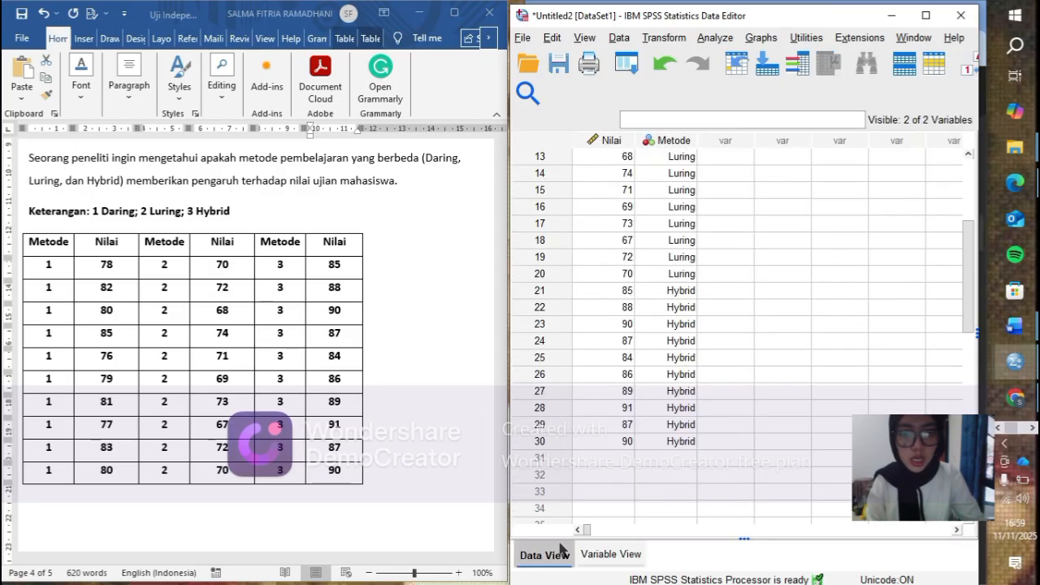
click(718, 40)
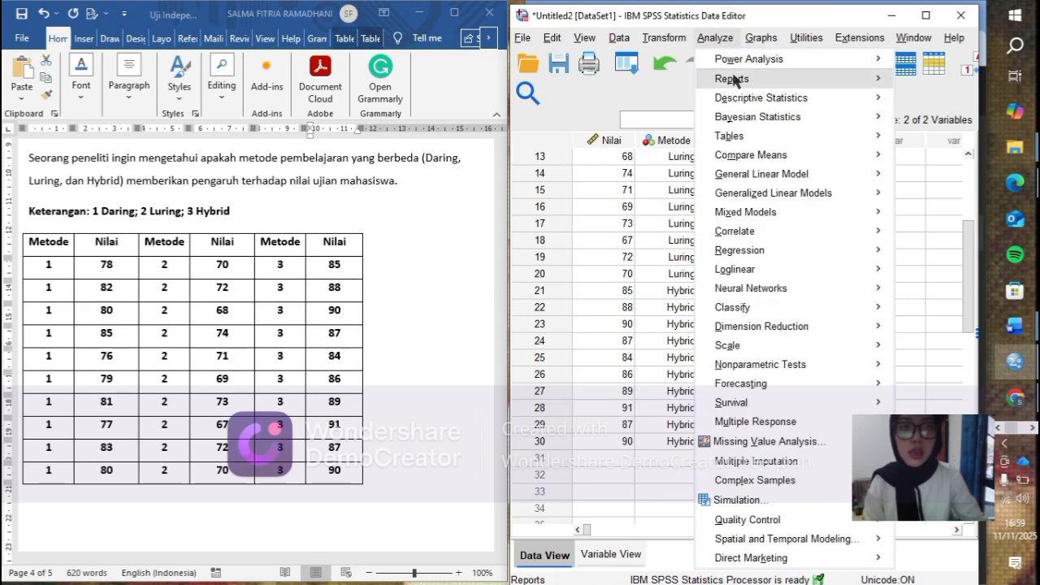
mouse_move(739, 97)
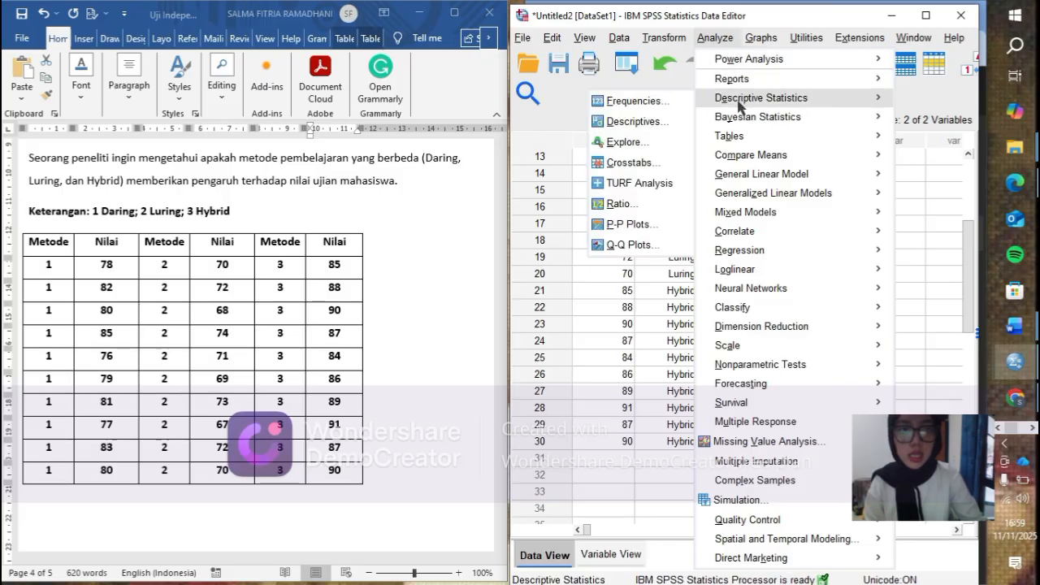
click(624, 143)
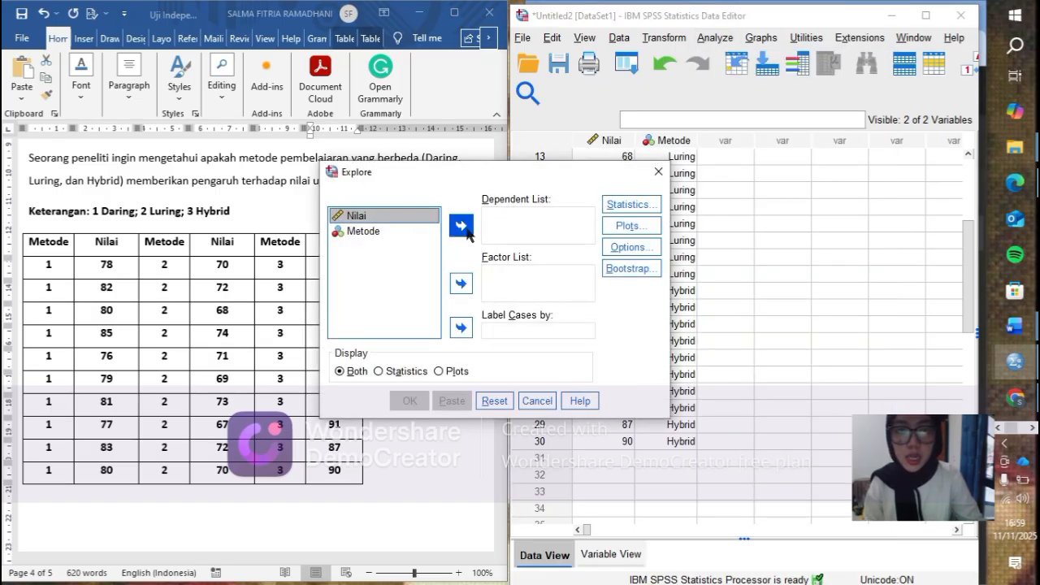
click(467, 230)
click(378, 217)
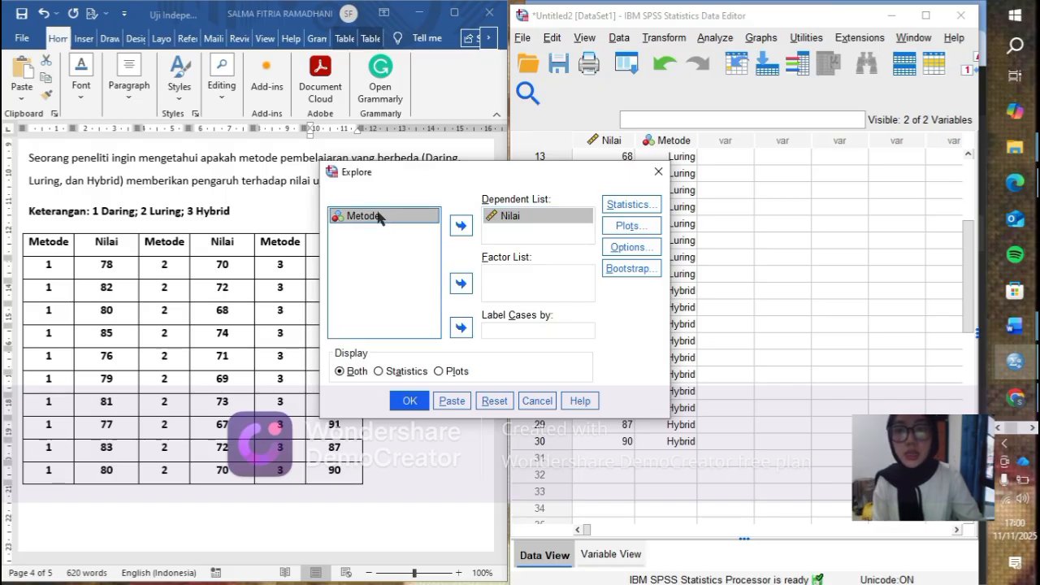
click(462, 282)
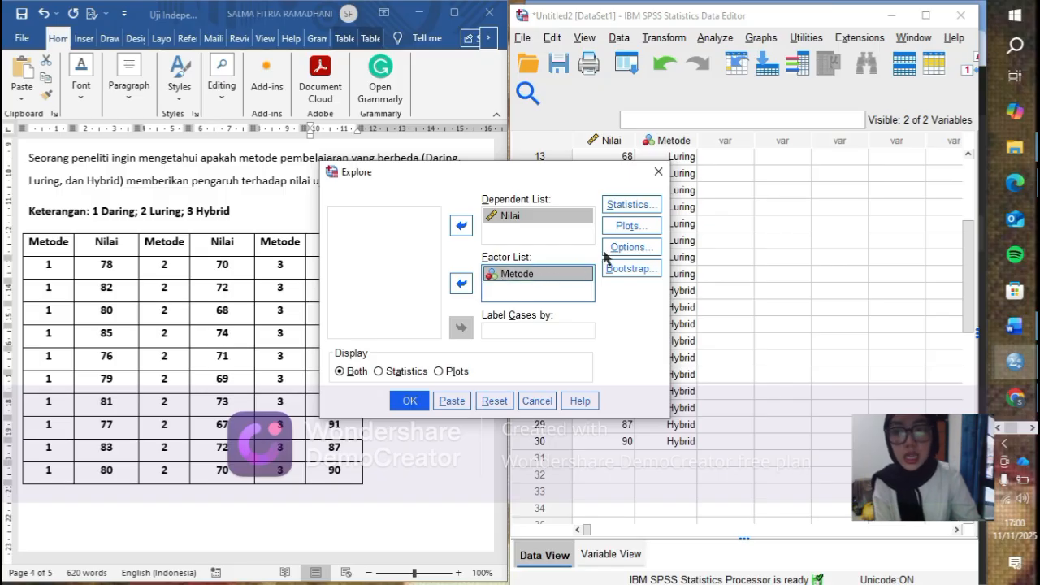
- Enable normality plots with tests for the Explore analysis and run it
click(649, 228)
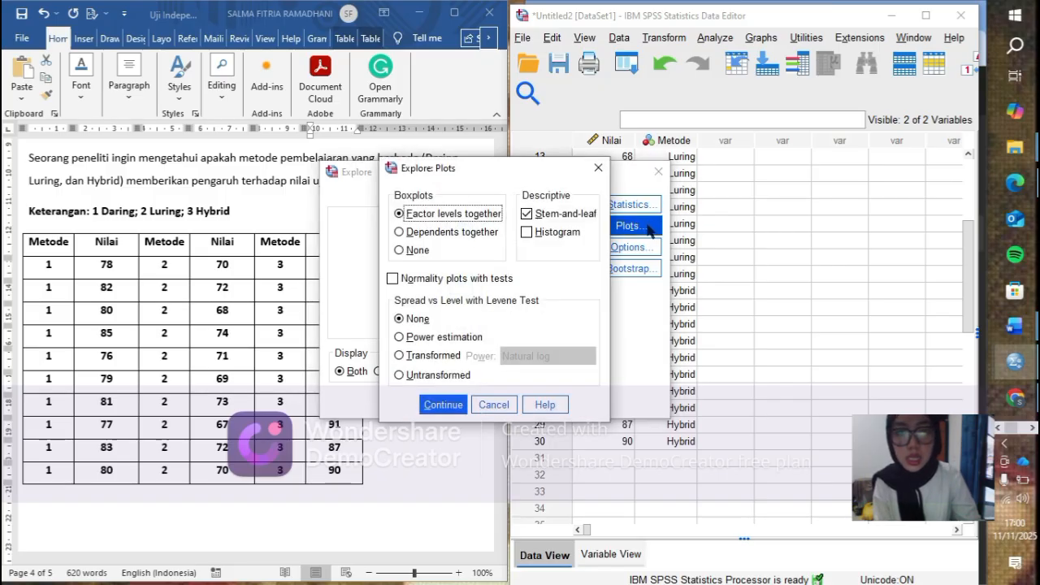
click(394, 280)
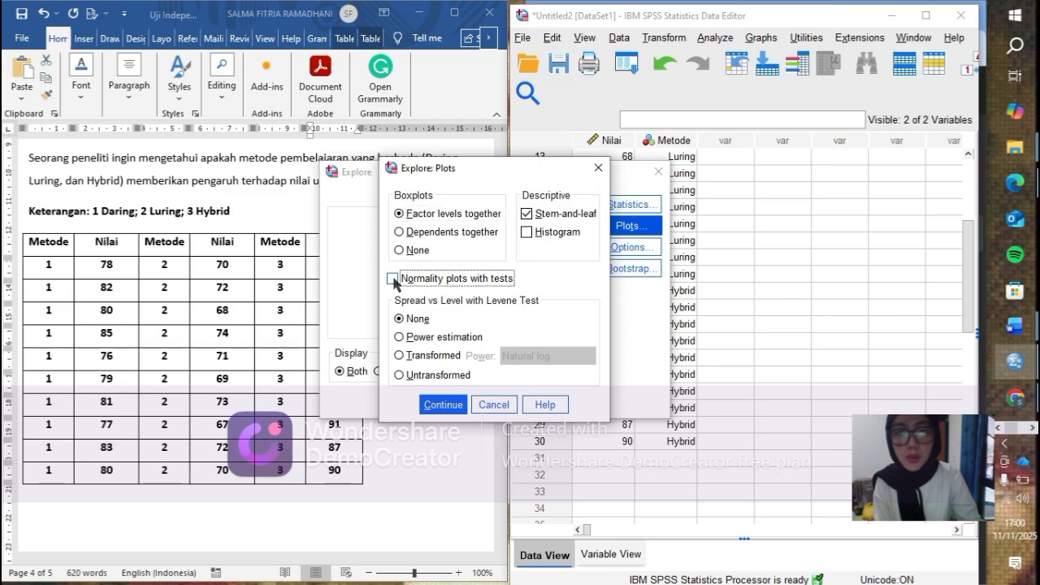
click(443, 404)
click(410, 401)
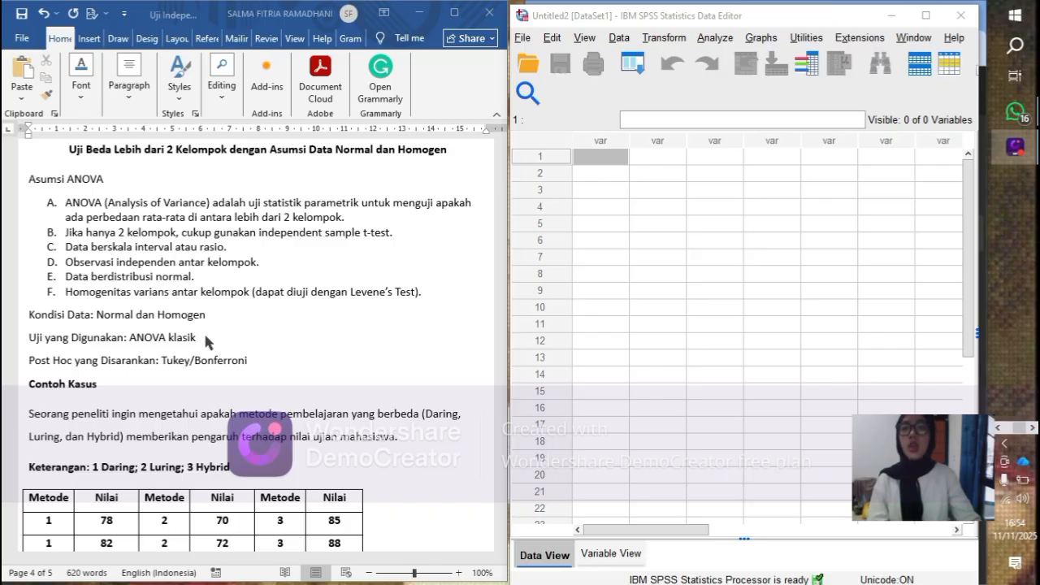
- Review the Word document's example case, its Metode and Nilai table, and the normality and homogeneity hypotheses
scroll(198, 351, down, 2)
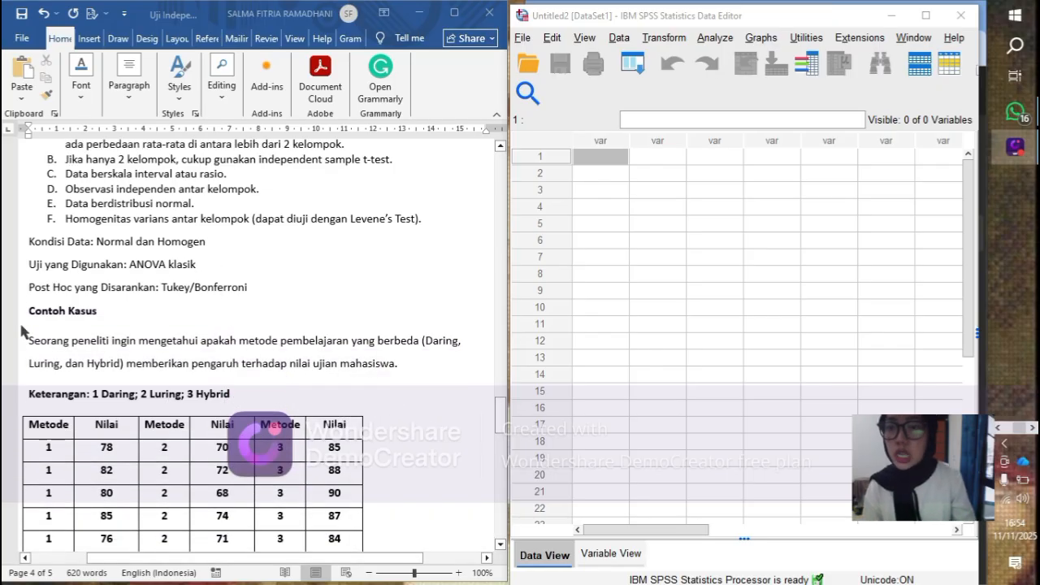
scroll(44, 336, down, 2)
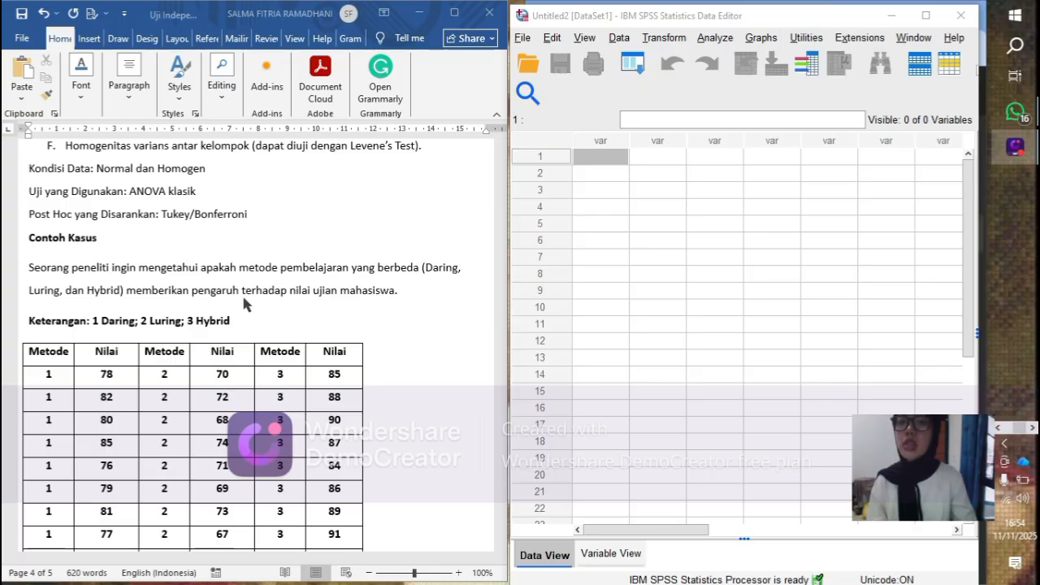
scroll(358, 306, down, 3)
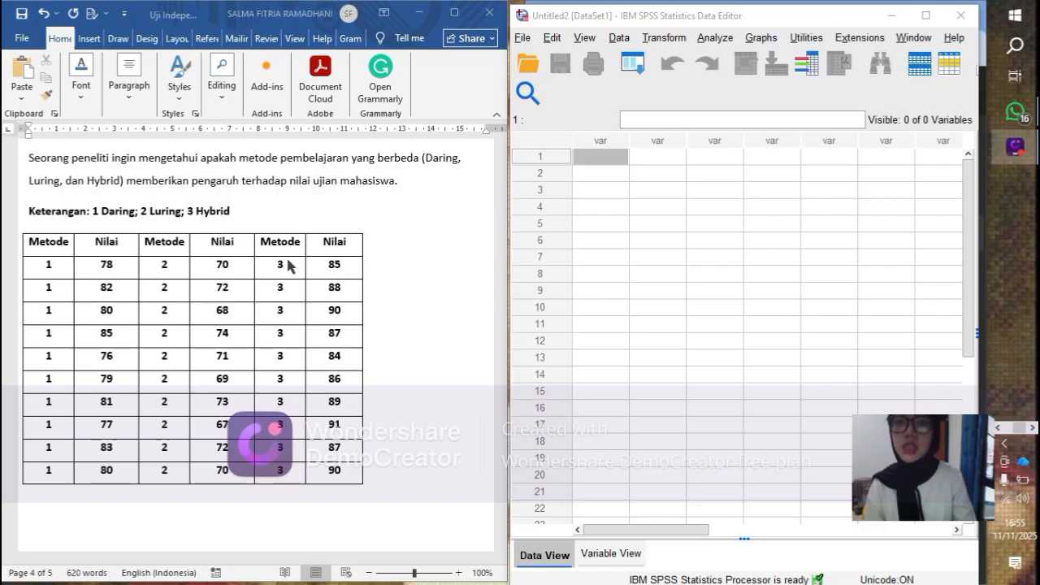
scroll(187, 234, down, 2)
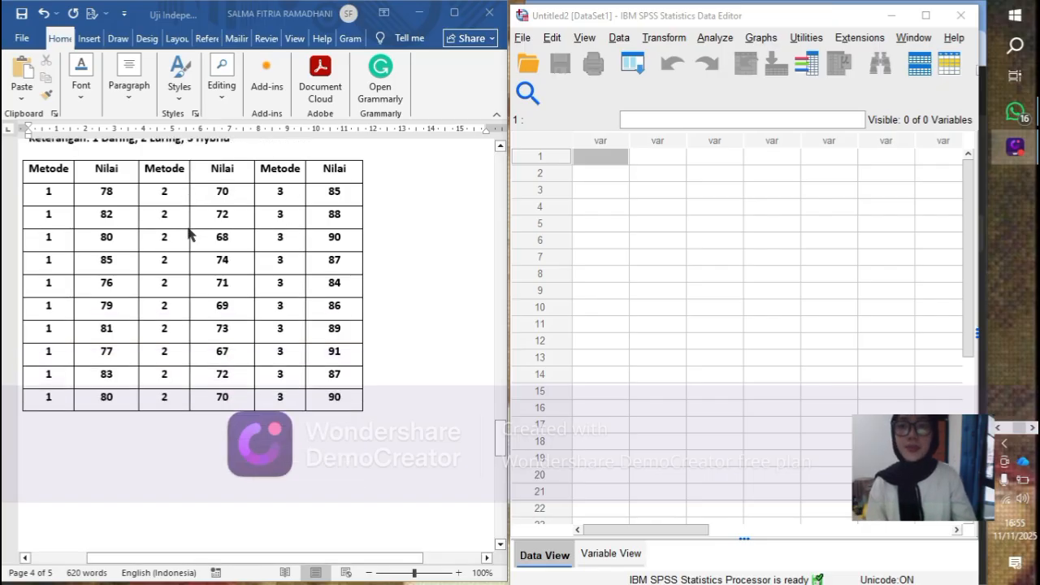
scroll(188, 234, down, 10)
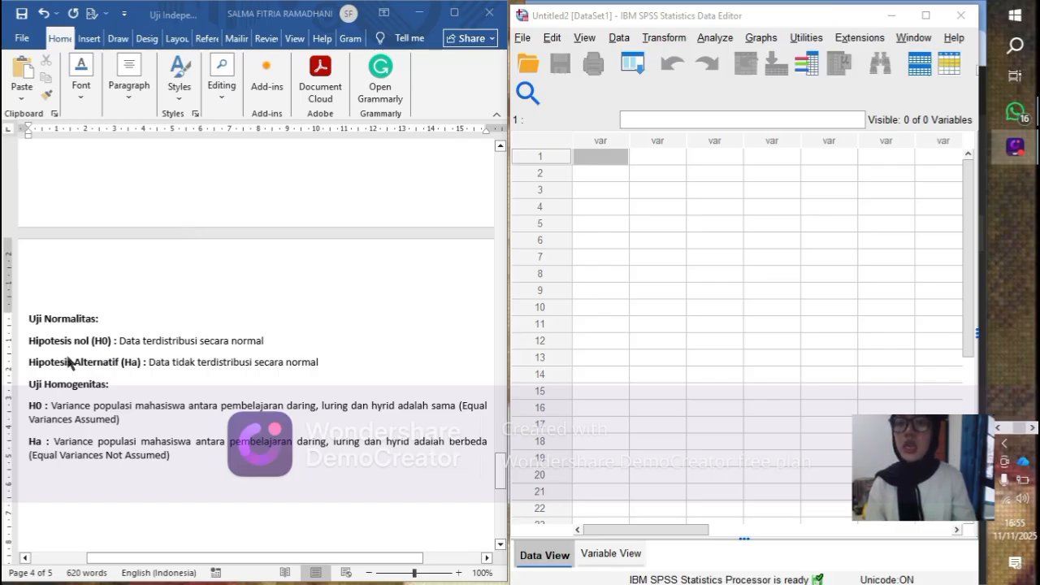
scroll(57, 345, down, 1)
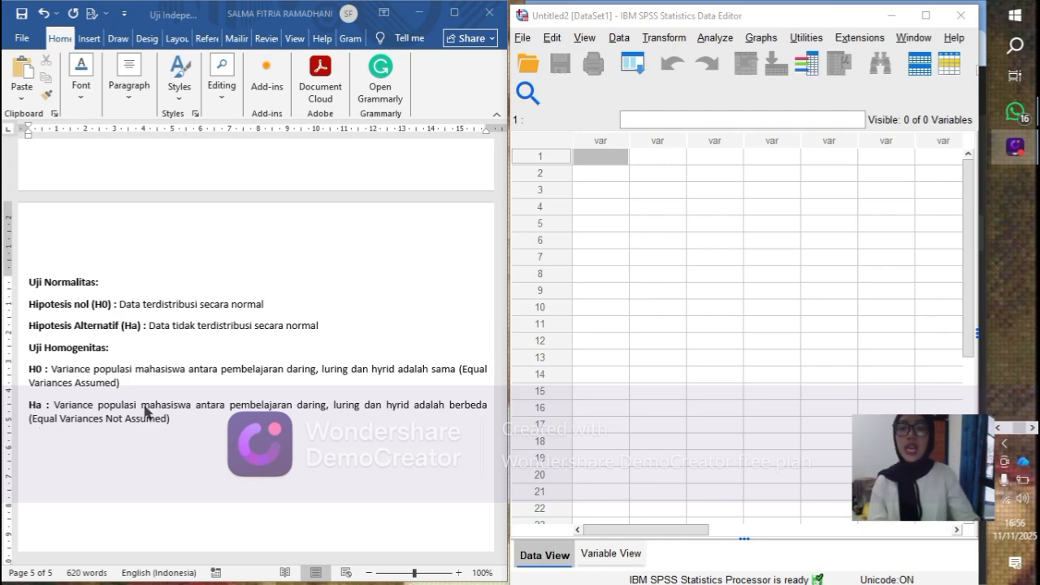
scroll(145, 411, up, 3)
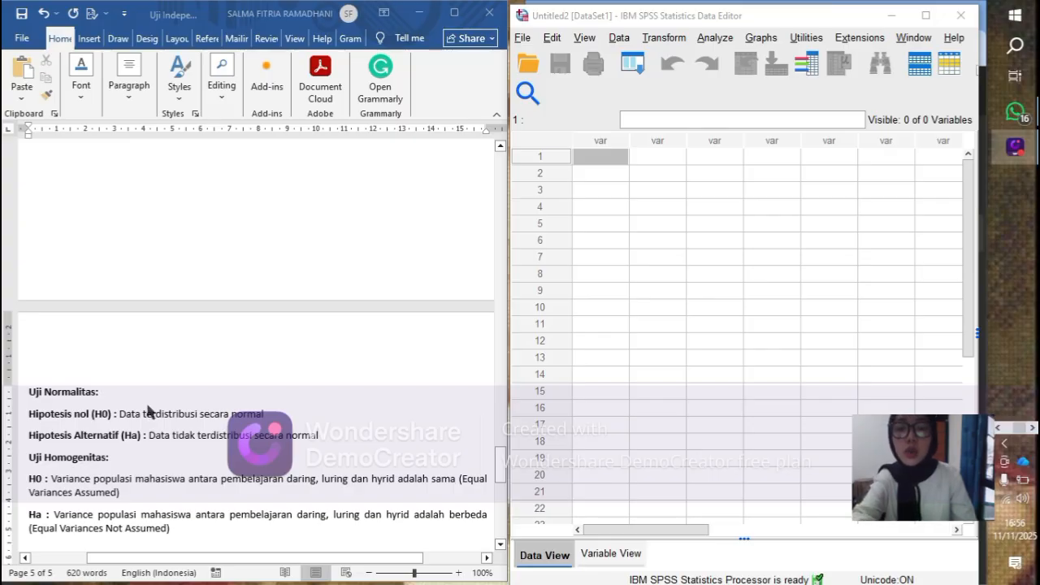
scroll(147, 410, up, 5)
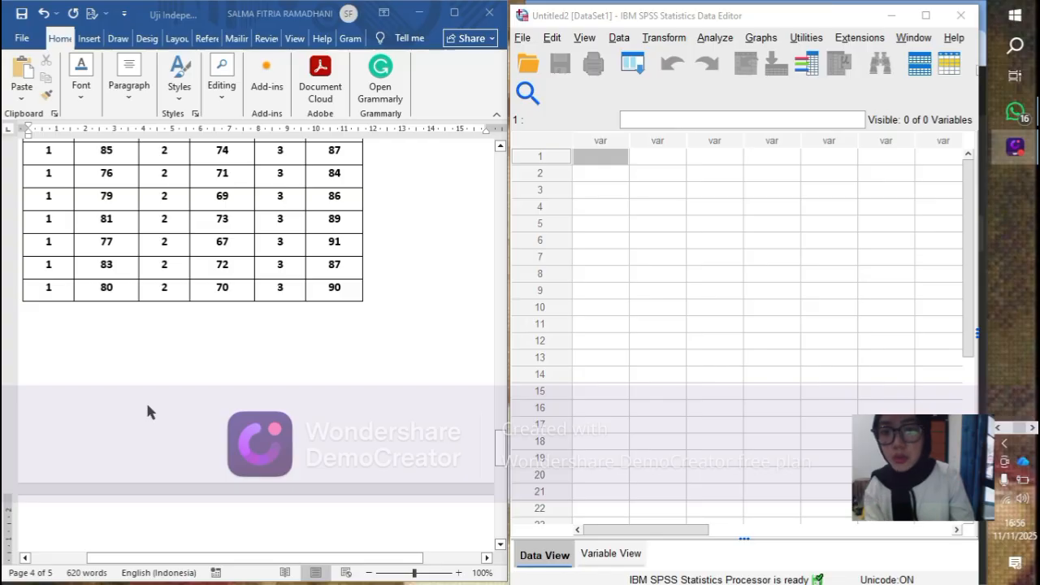
scroll(147, 411, up, 2)
scroll(143, 399, up, 3)
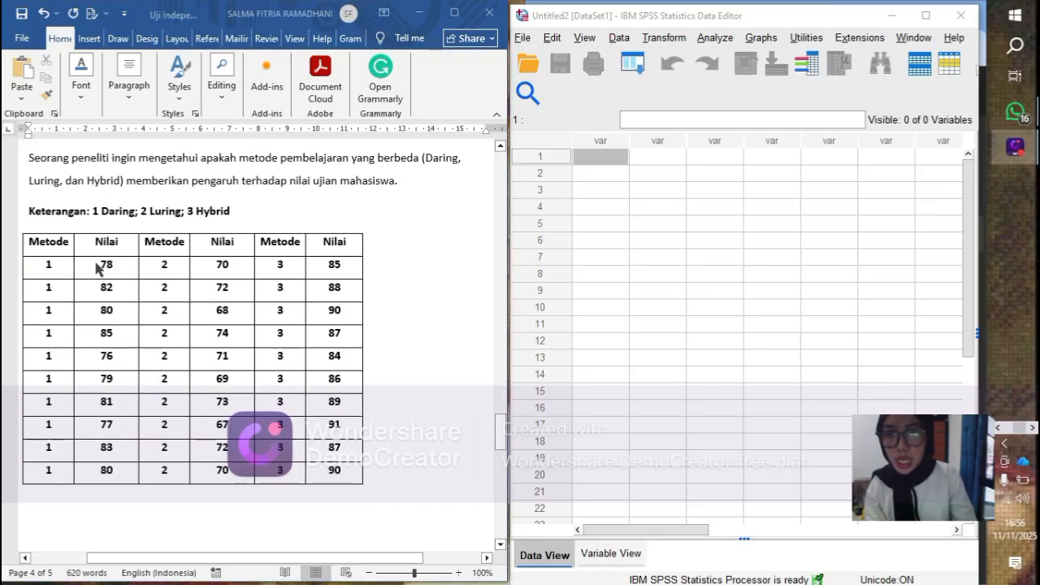
- Copy the ten Nilai scores of Metode 1 from the Word table into the first SPSS data column, starting at row 1
drag(101, 264, 110, 465)
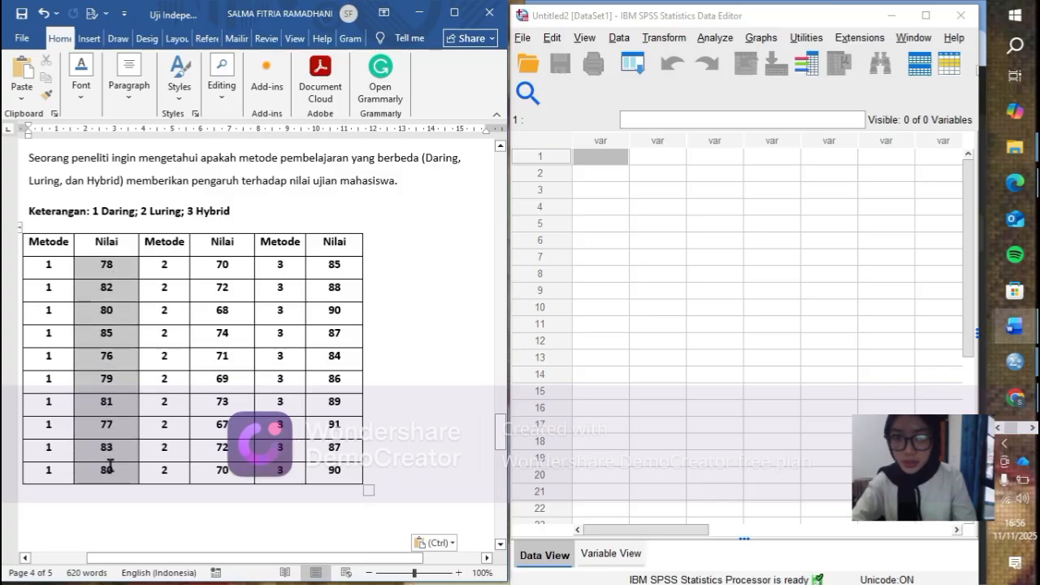
key(ctrl+c)
click(580, 156)
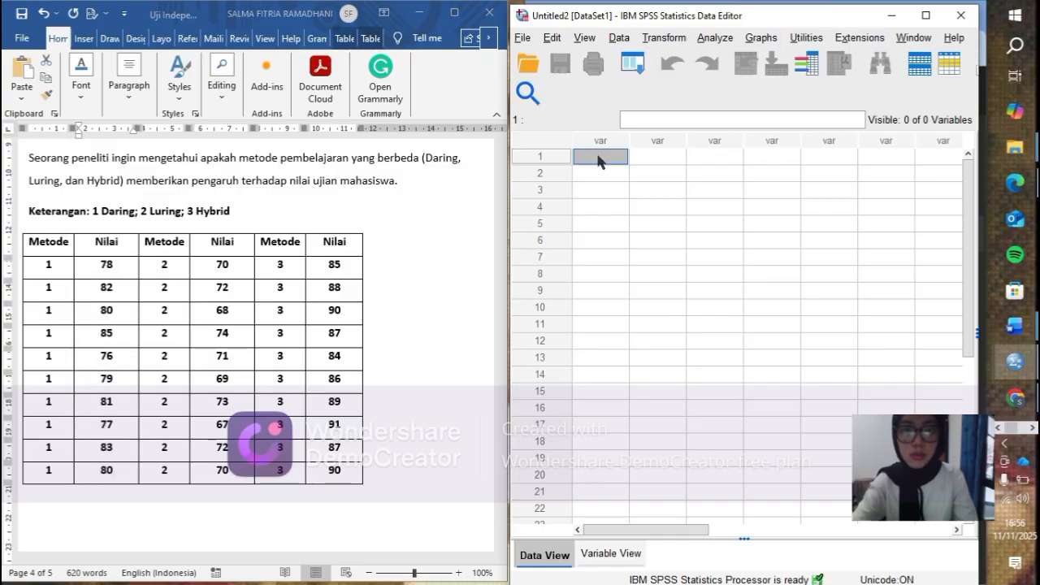
right_click(614, 161)
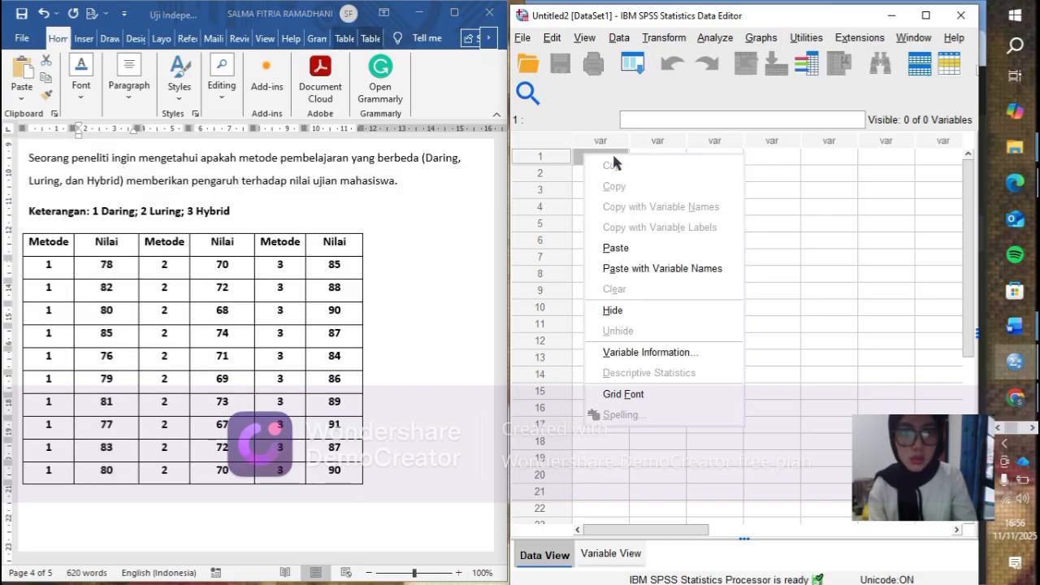
click(609, 249)
click(610, 247)
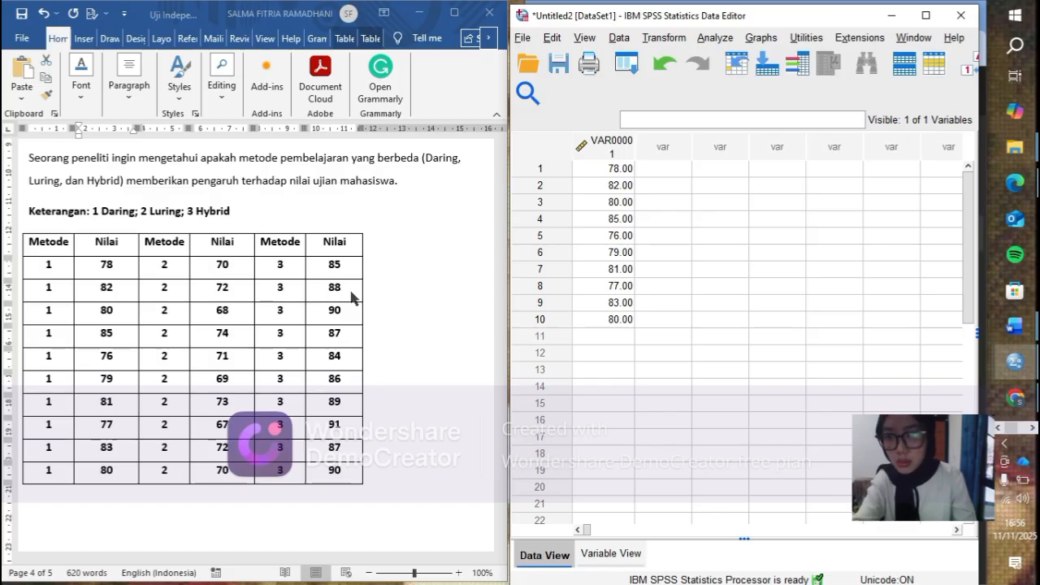
- Copy the ten Nilai scores of Metode 2 from the Word table into the same SPSS column, starting at row 11
click(214, 263)
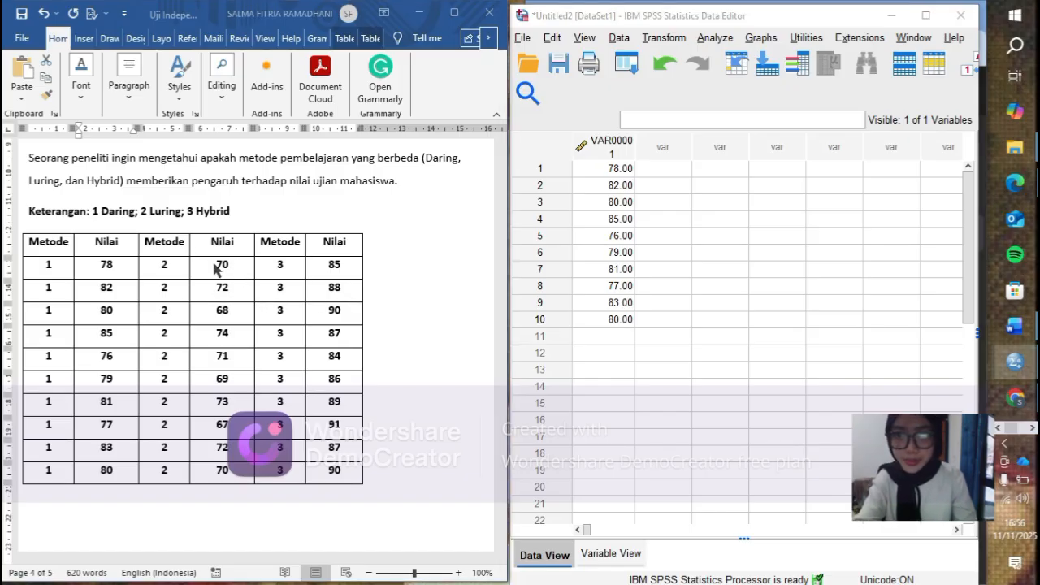
drag(218, 264, 234, 473)
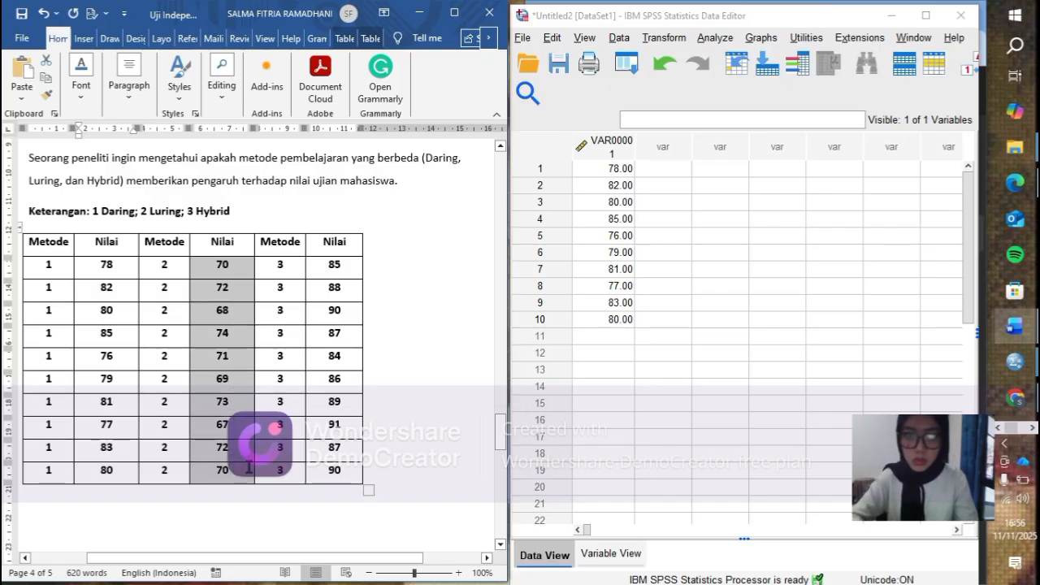
click(618, 335)
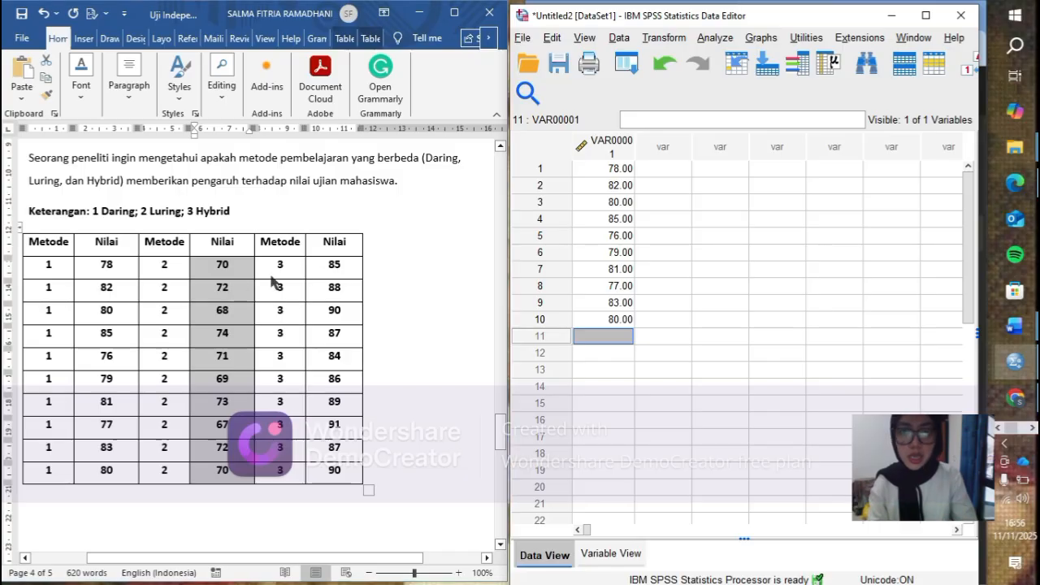
click(332, 269)
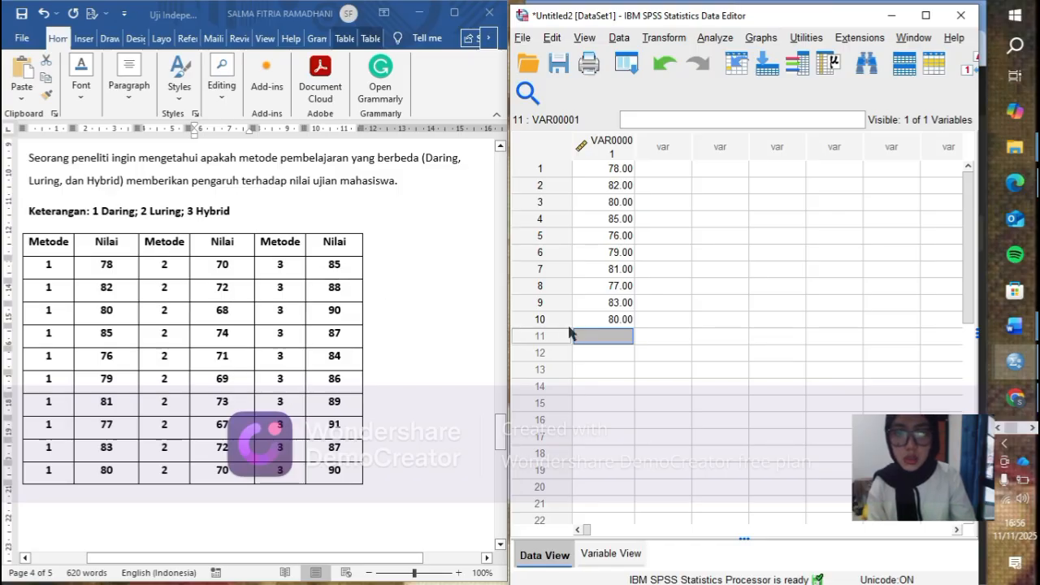
right_click(590, 340)
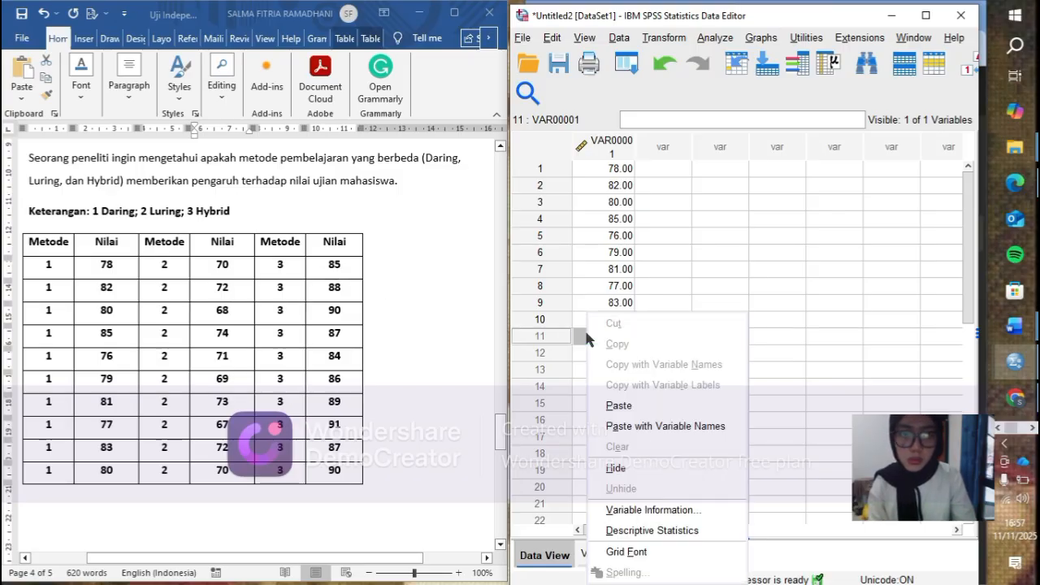
click(624, 406)
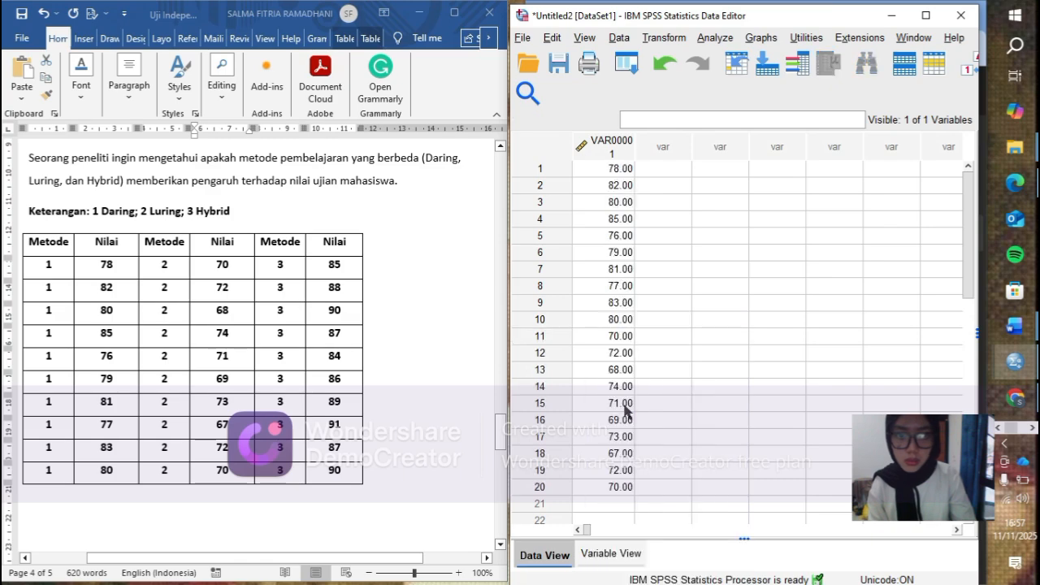
- Copy the ten Nilai scores of Metode 3 from the Word table into the same SPSS column, starting at row 21
scroll(615, 407, down, 1)
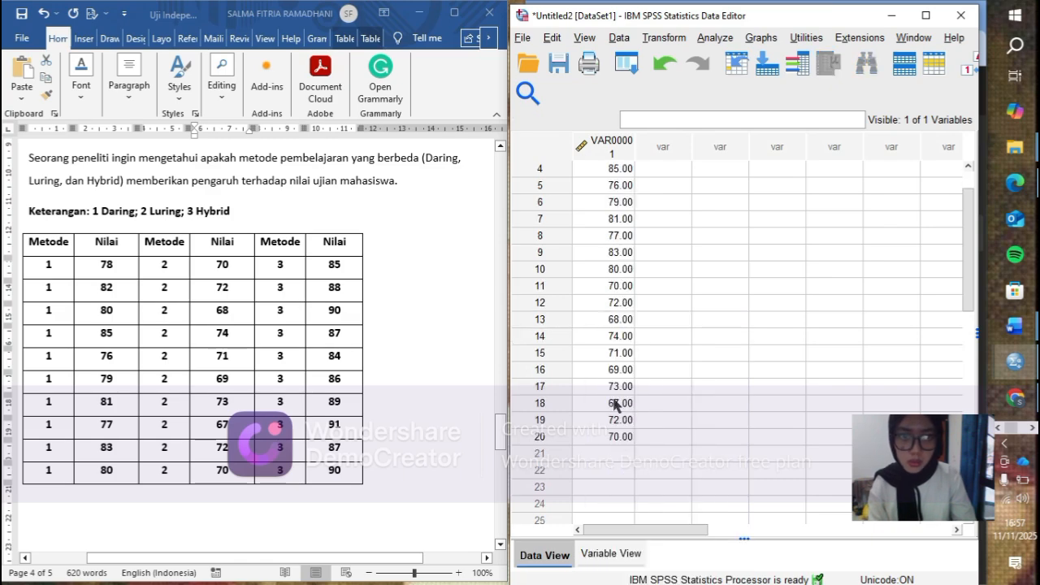
scroll(615, 404, down, 1)
click(614, 402)
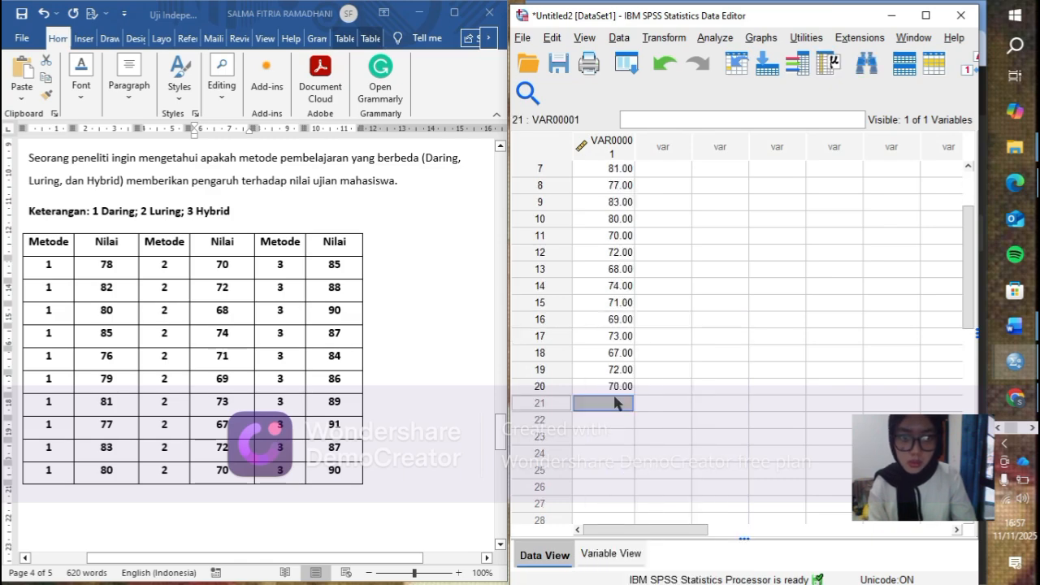
click(327, 266)
drag(343, 282, 343, 469)
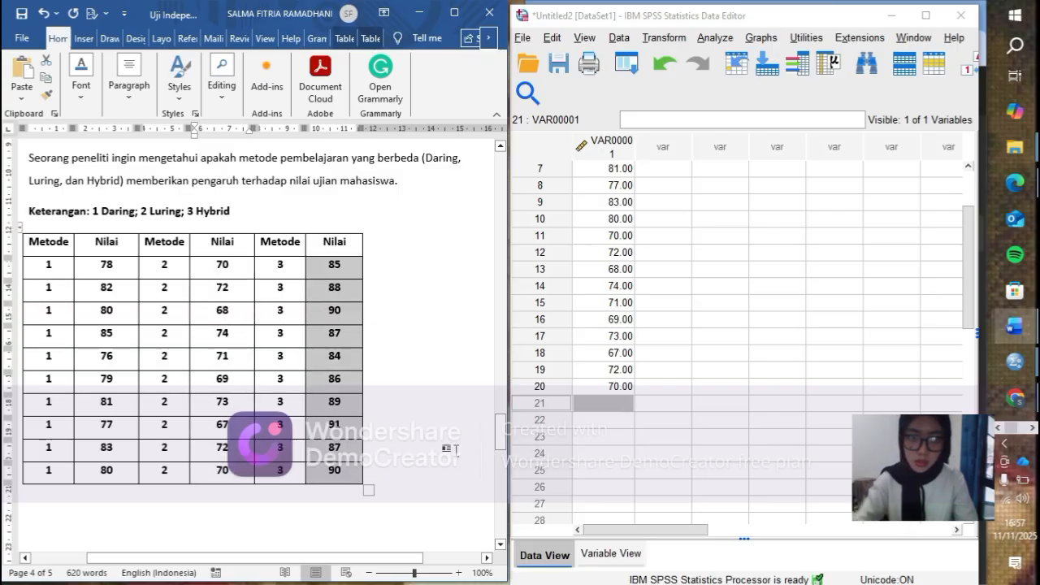
click(623, 405)
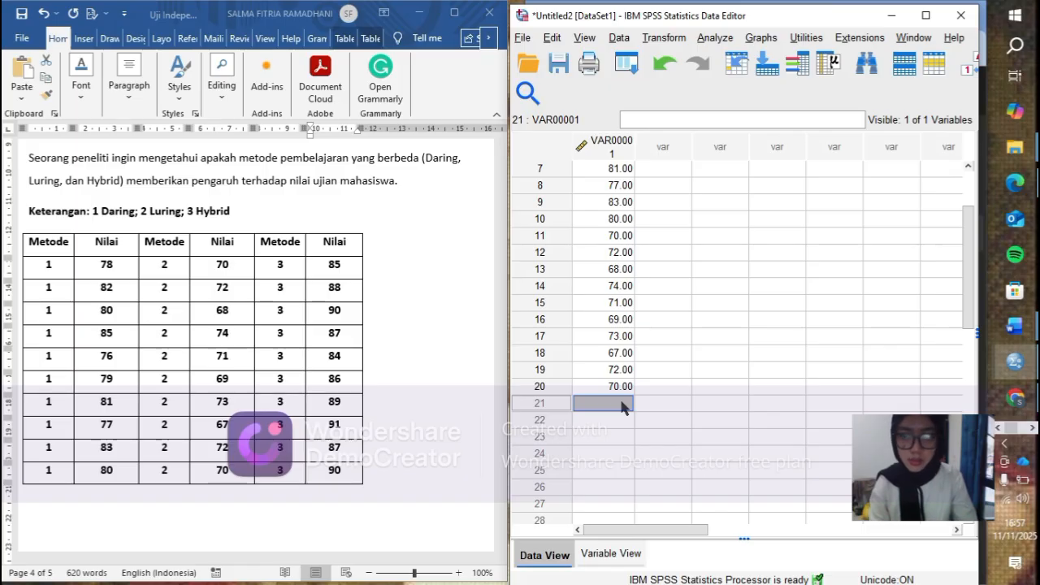
right_click(622, 406)
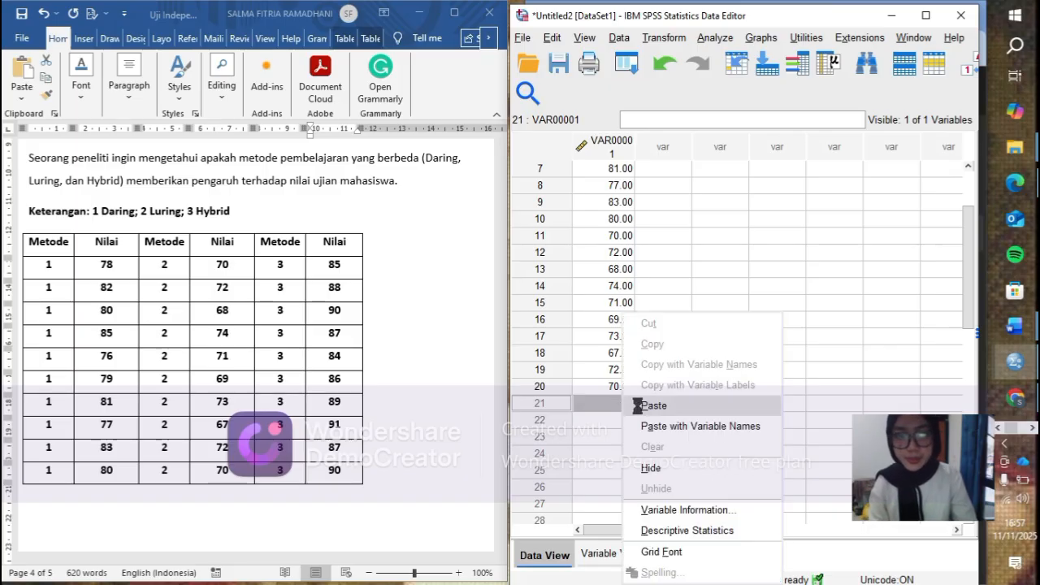
click(639, 406)
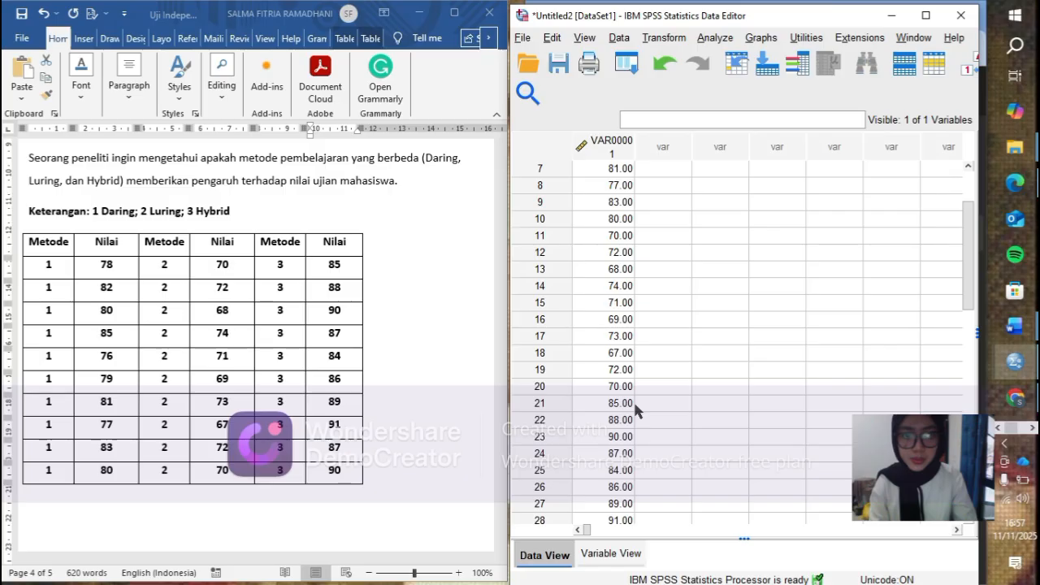
scroll(633, 410, down, 2)
scroll(634, 411, up, 1)
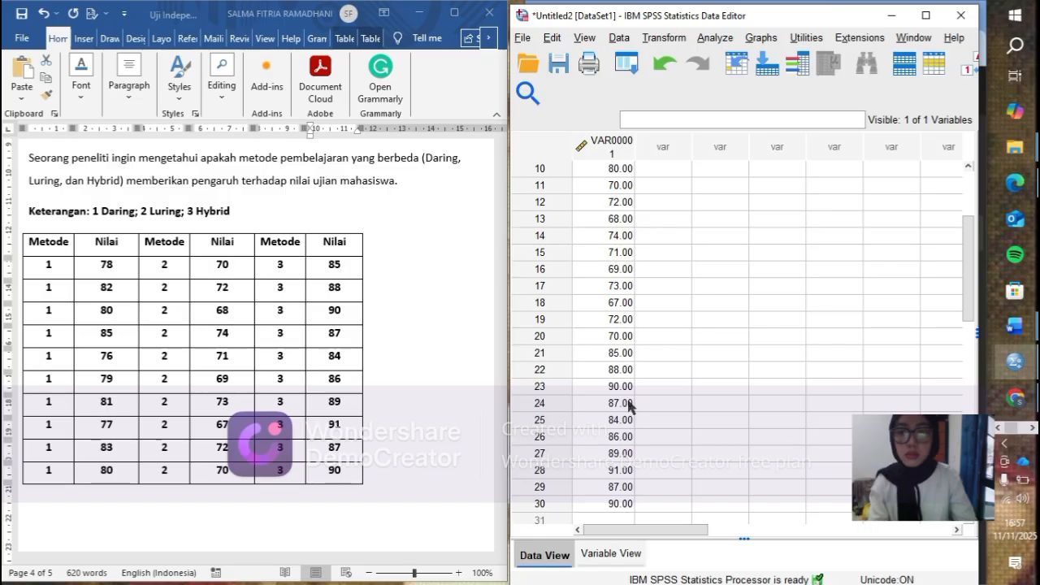
- Enter group code 1 in the second data column beside the first ten scores, rows 1 to 10
scroll(630, 407, up, 3)
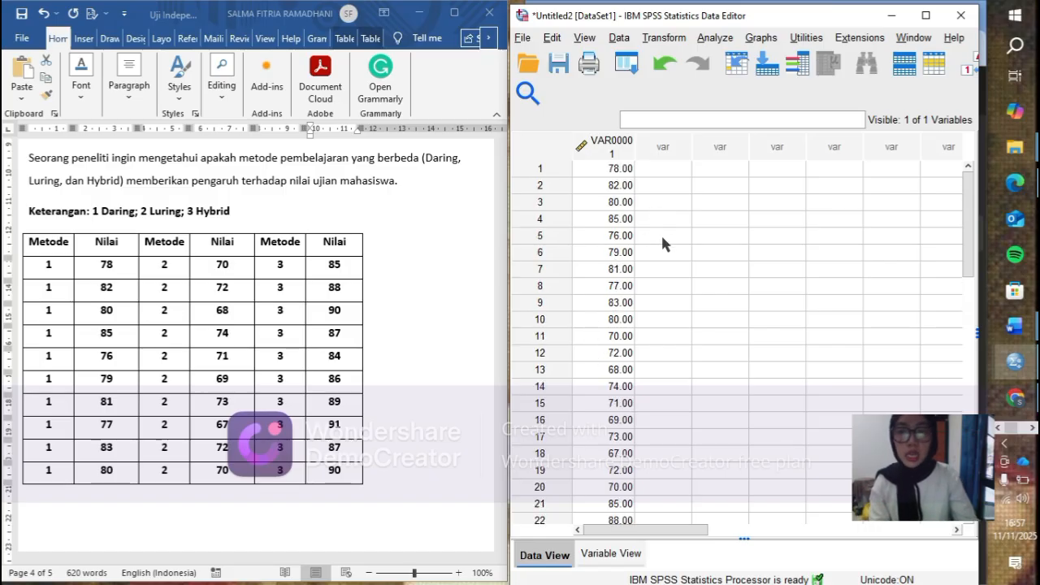
click(670, 169)
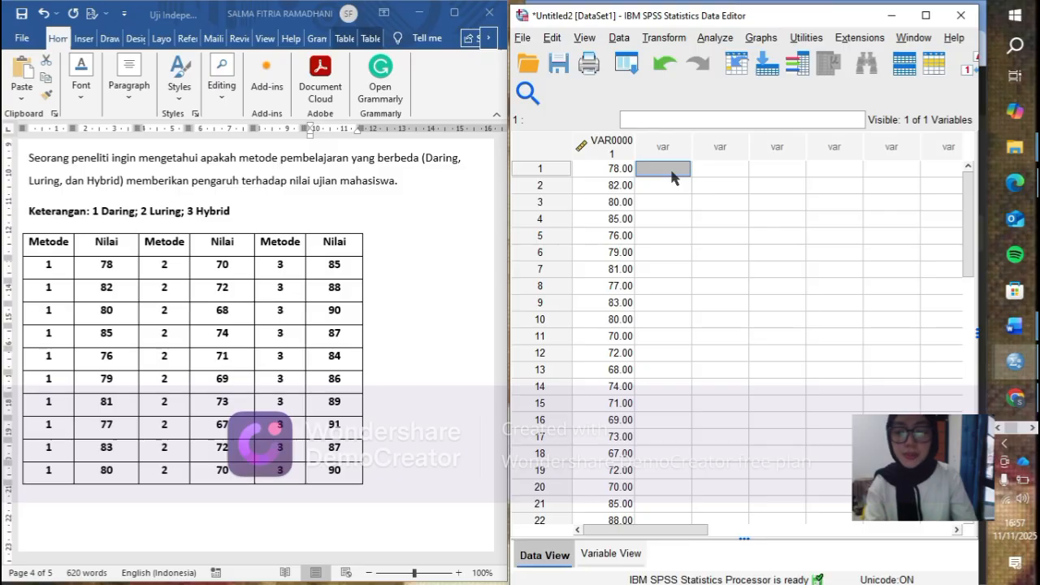
text(1)
click(675, 168)
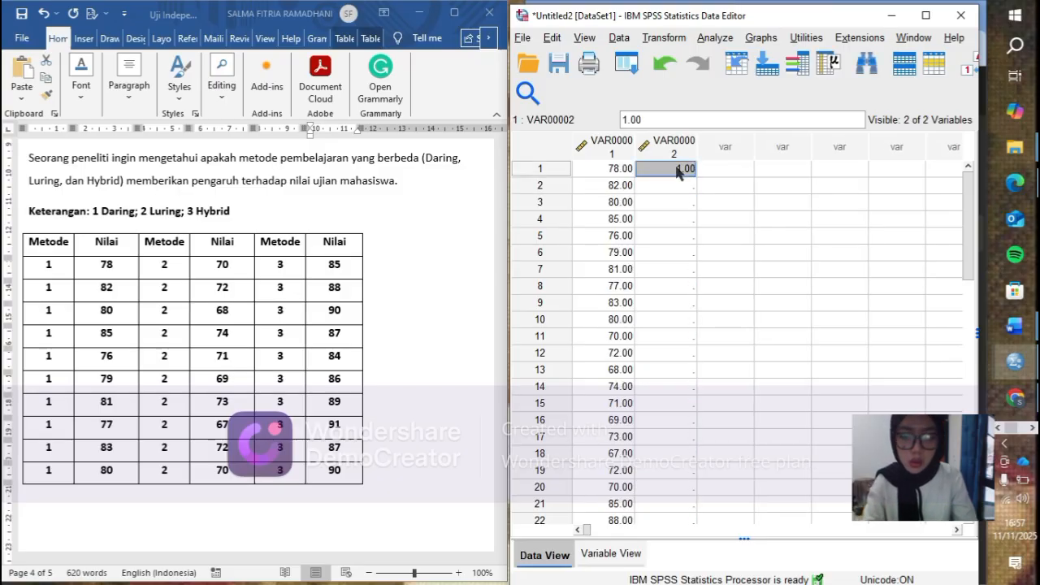
drag(676, 185, 679, 218)
drag(667, 278, 660, 311)
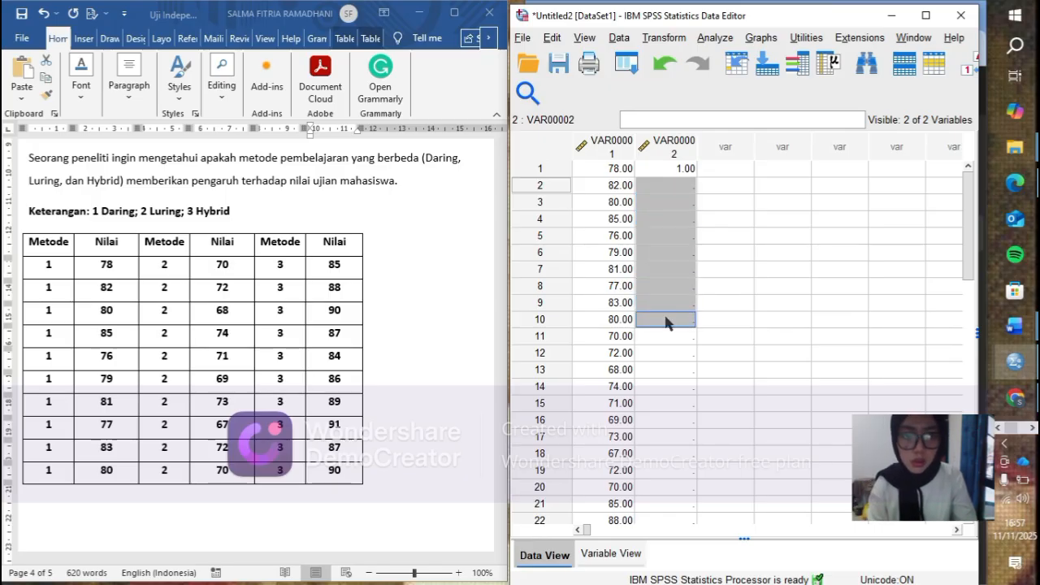
right_click(666, 316)
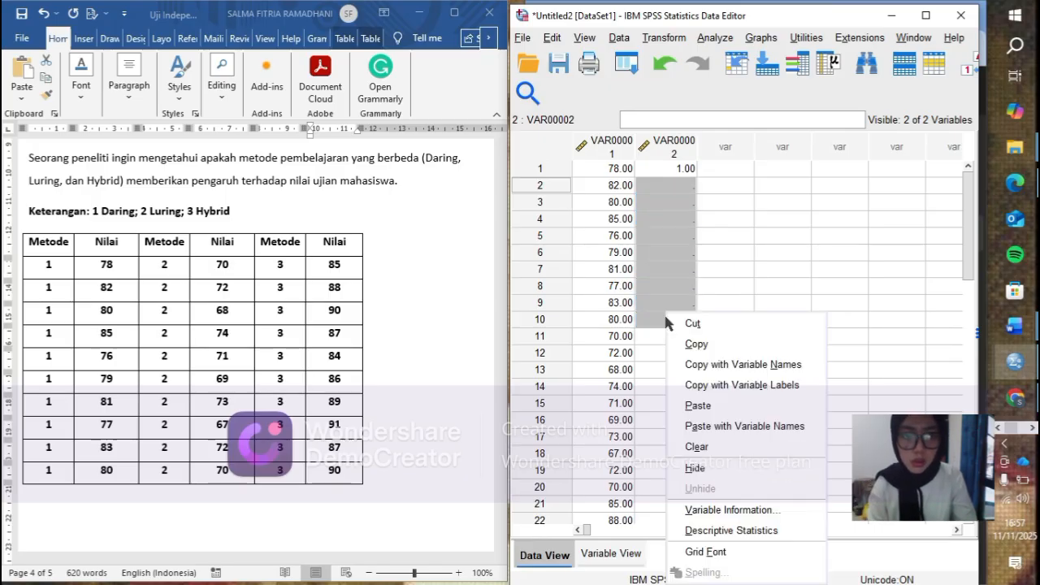
click(698, 405)
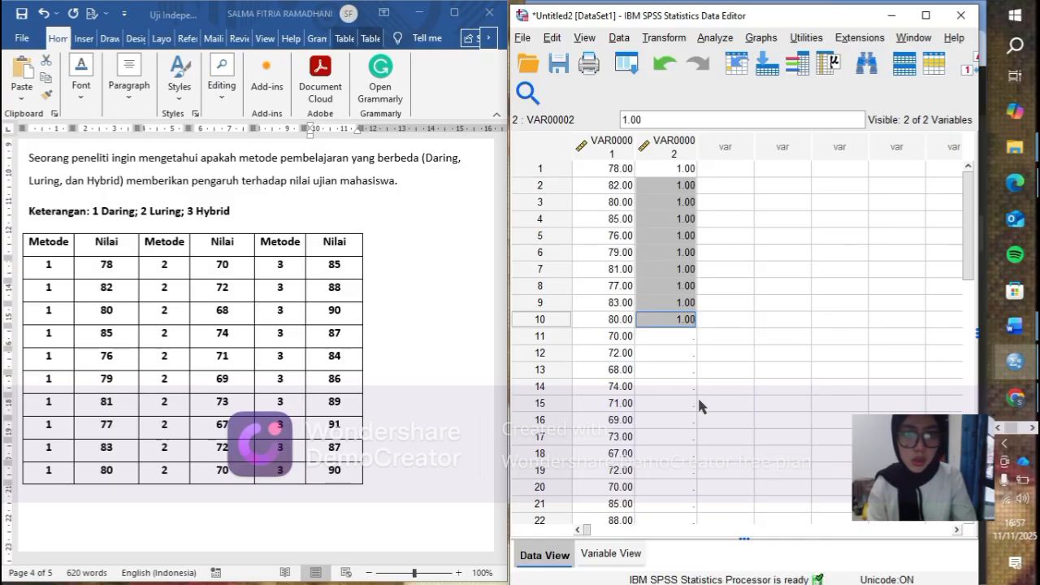
- Enter group code 2 in the second data column for rows 11 to 20
click(678, 335)
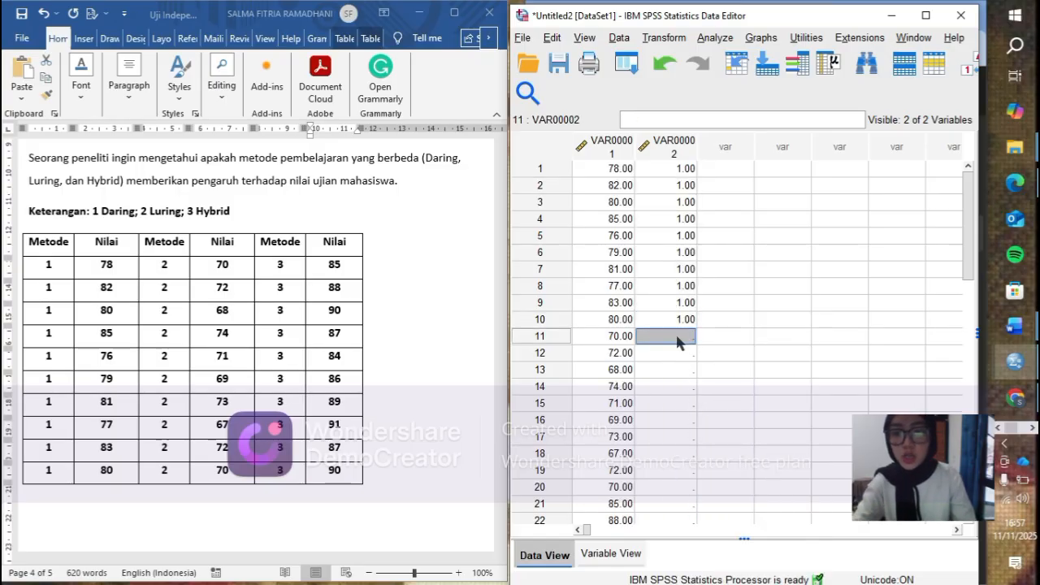
text(2)
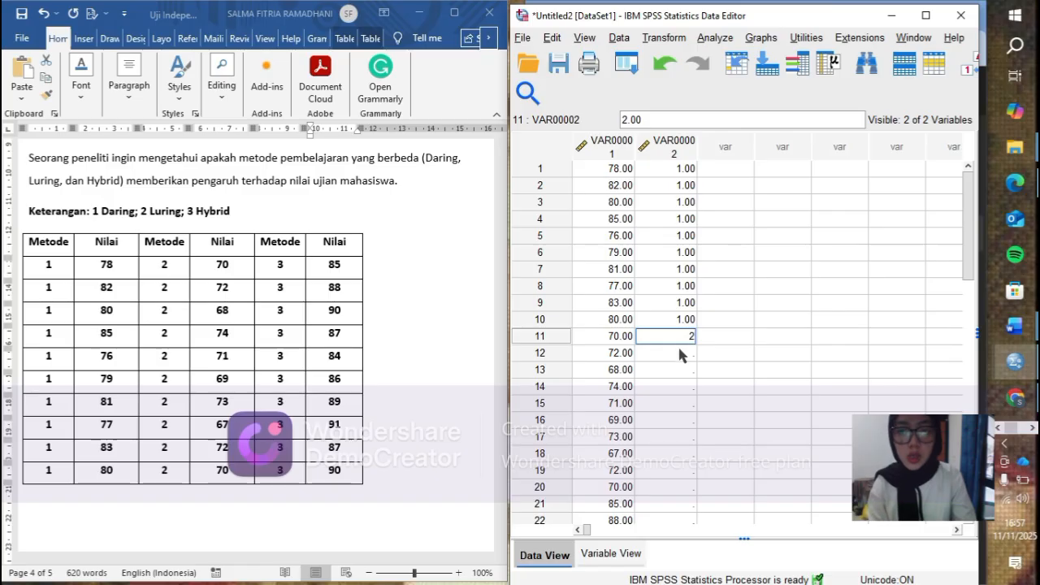
double_click(690, 335)
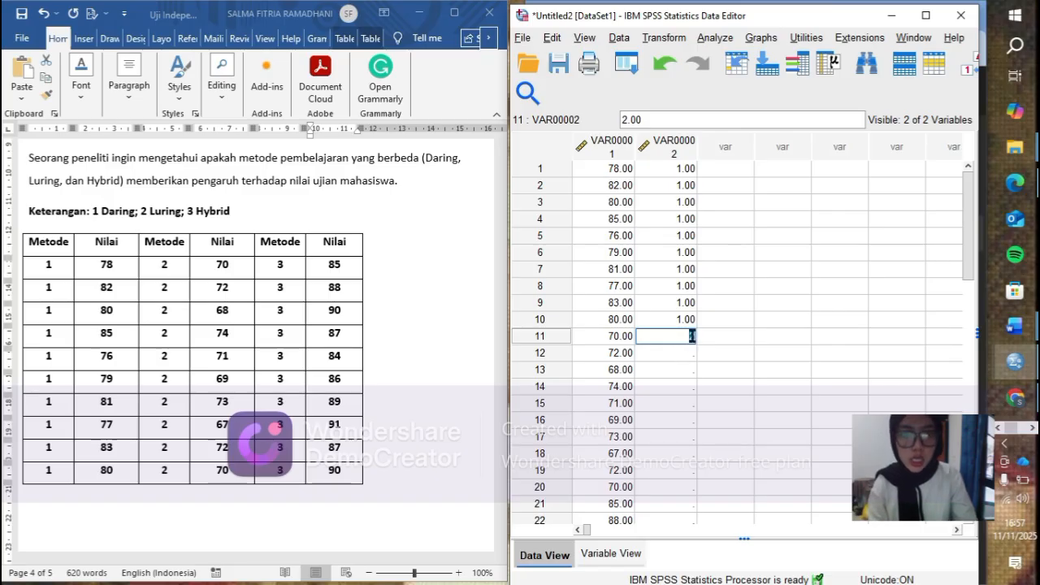
click(677, 357)
drag(679, 355, 672, 486)
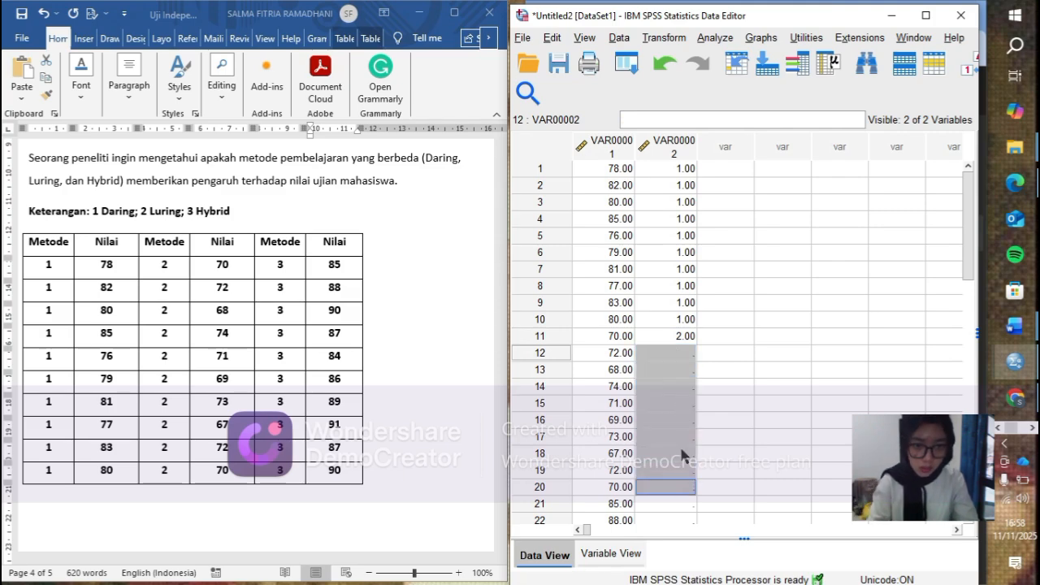
right_click(679, 462)
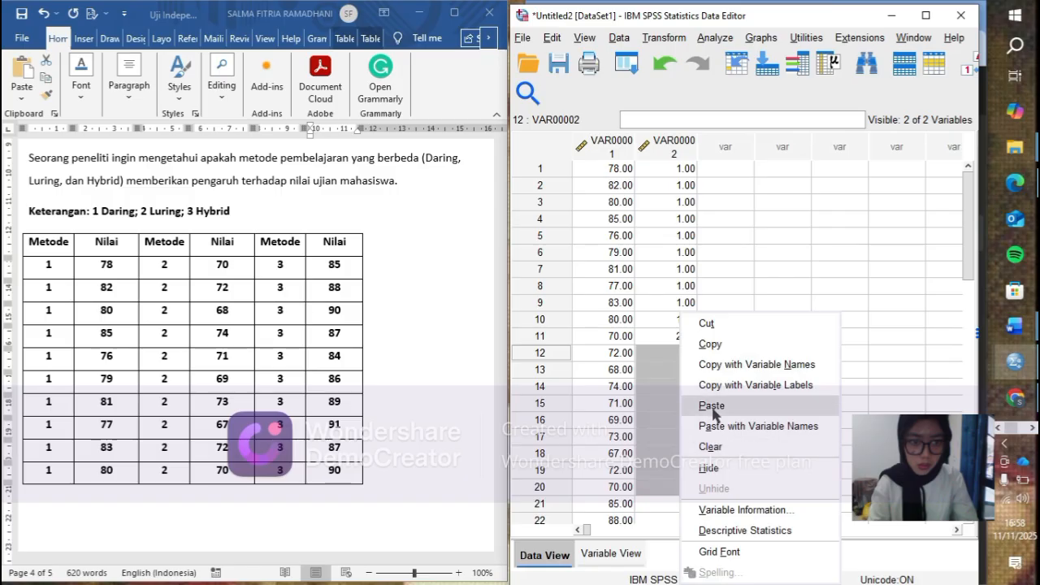
click(712, 406)
- Enter group code 3 in the second data column for rows 21 to 30
scroll(640, 367, down, 4)
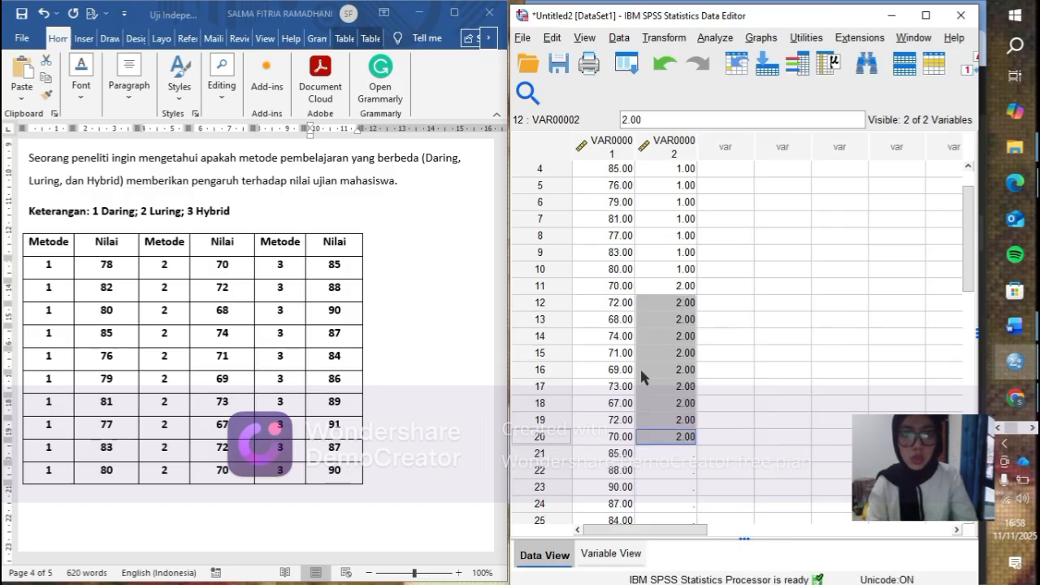
click(672, 303)
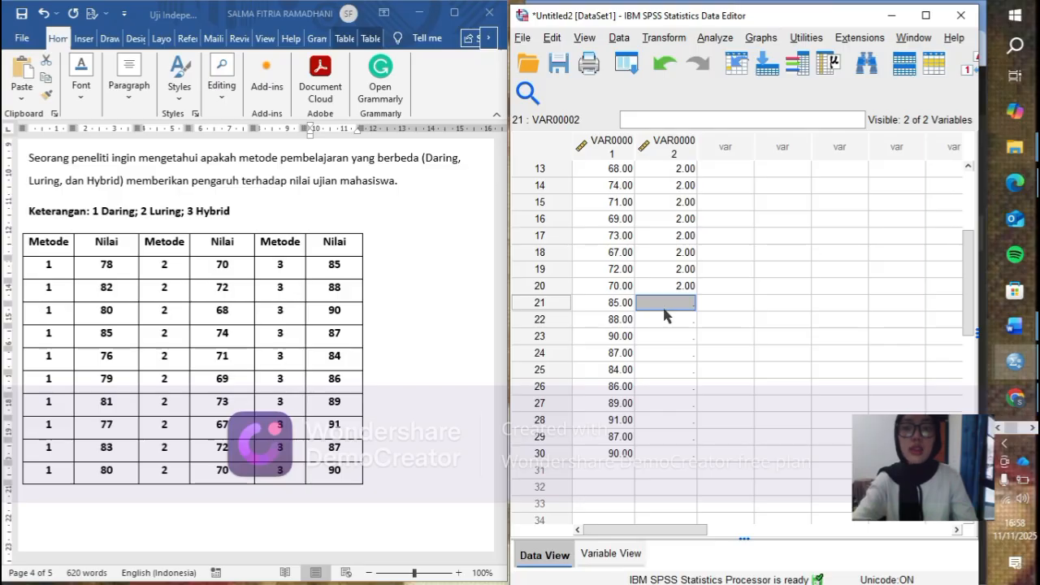
right_click(678, 304)
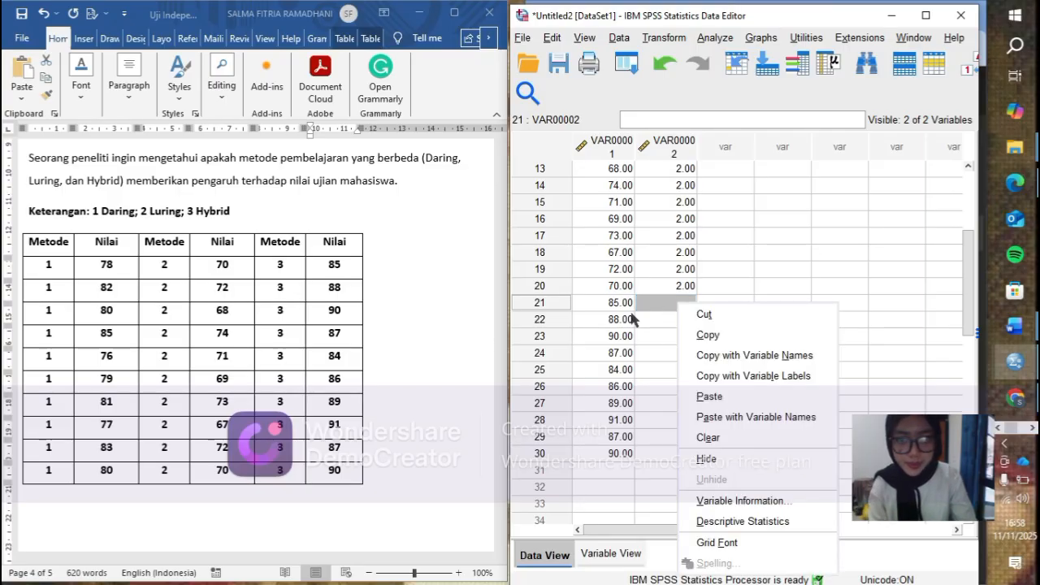
click(668, 305)
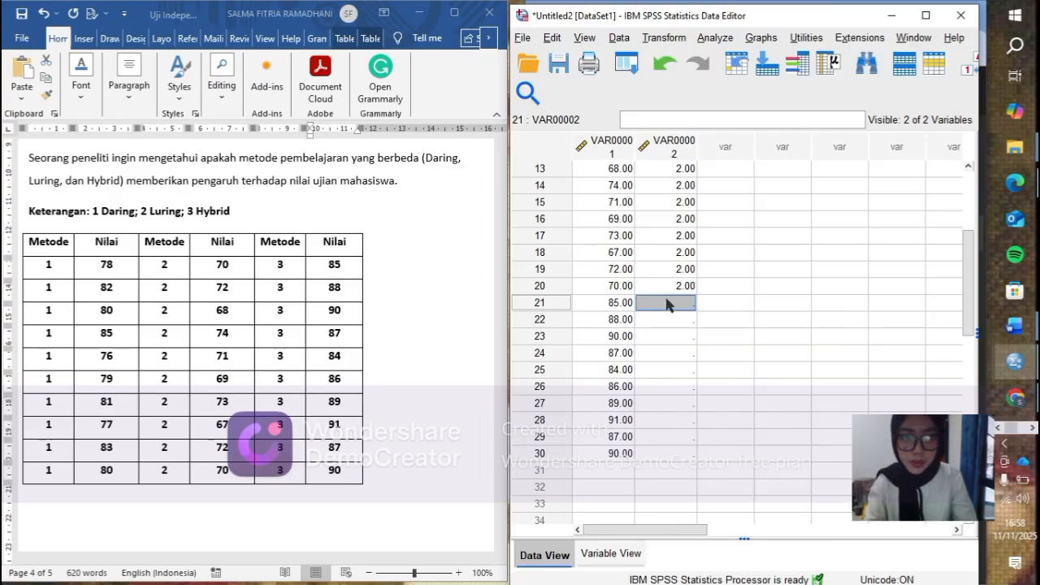
click(674, 353)
drag(674, 302, 672, 451)
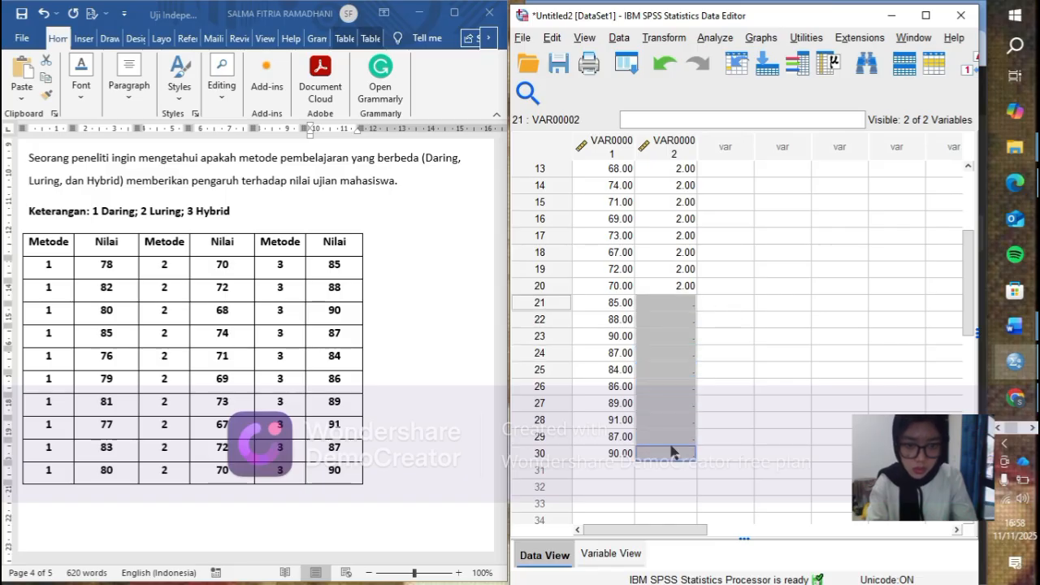
text(3)
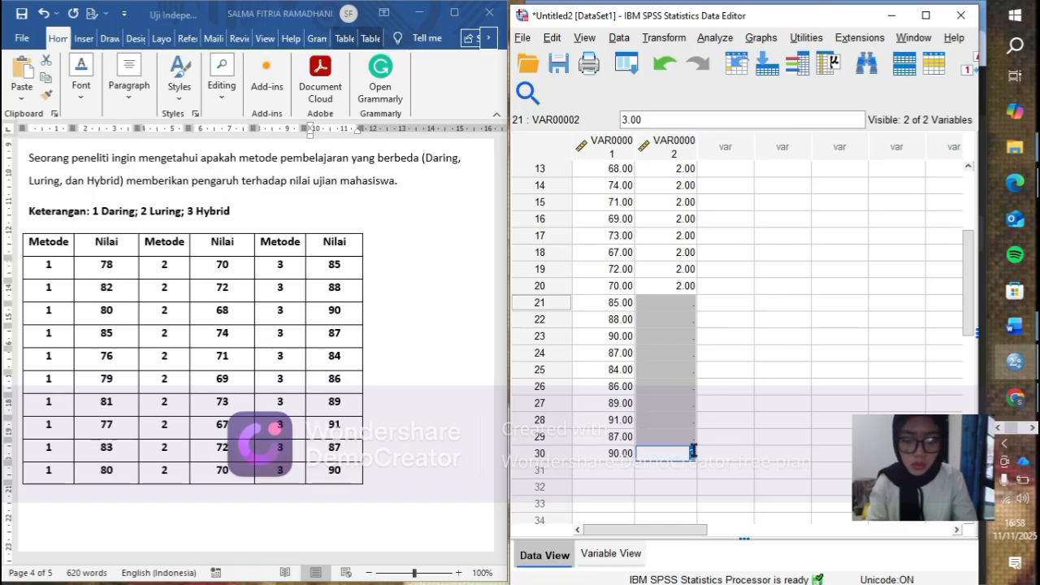
click(678, 300)
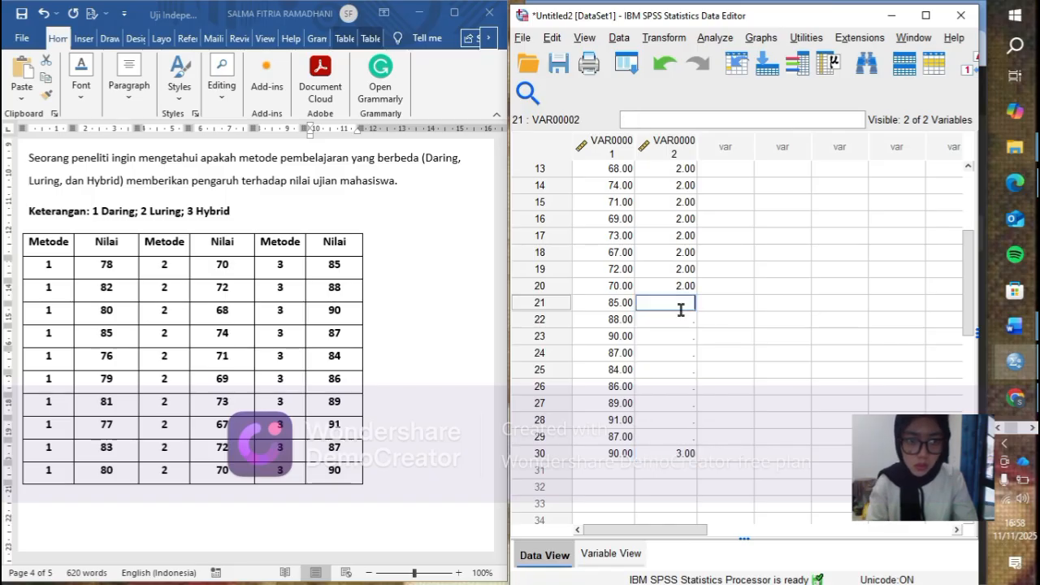
drag(678, 303, 674, 436)
right_click(674, 437)
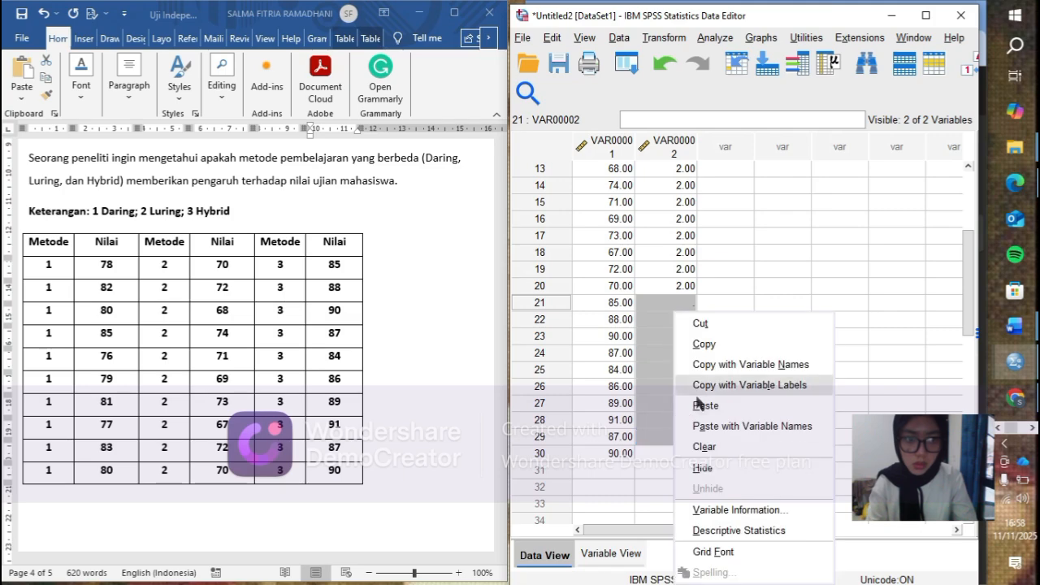
click(709, 402)
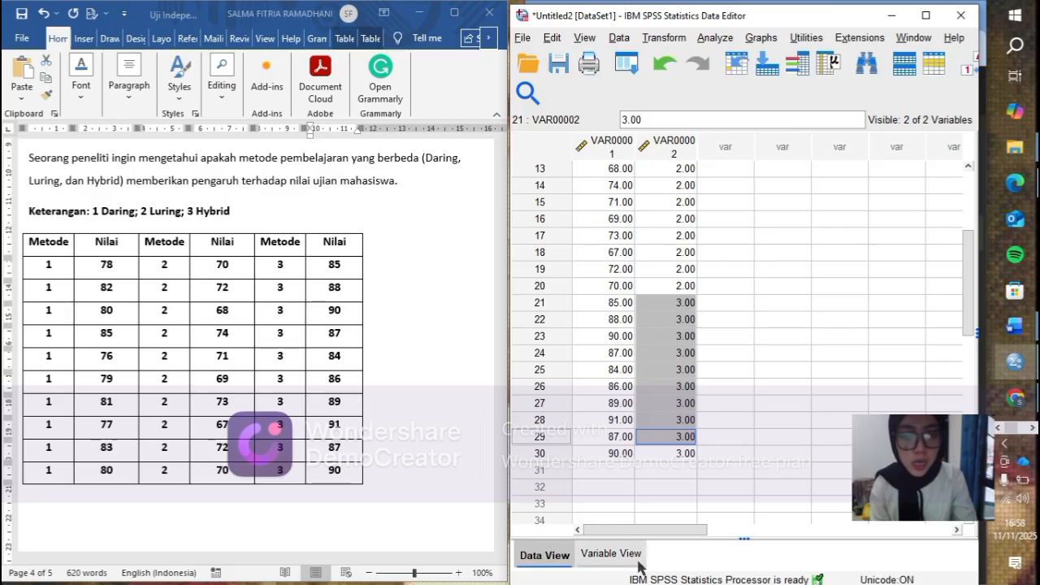
- Rename the first variable Nilai and the second variable Metode
click(630, 555)
click(610, 135)
click(612, 134)
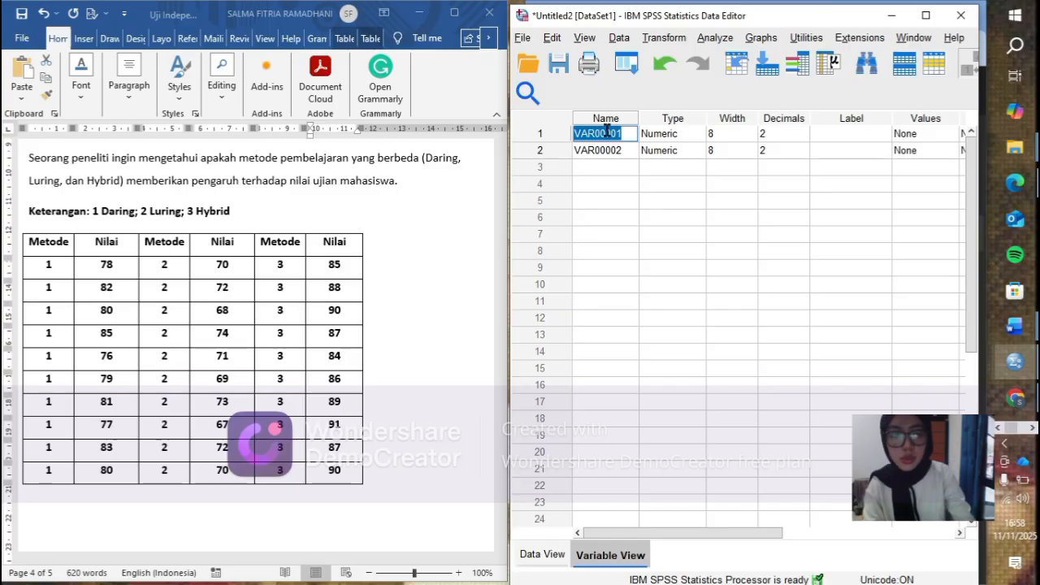
key(BackSpace)
text(Nilai)
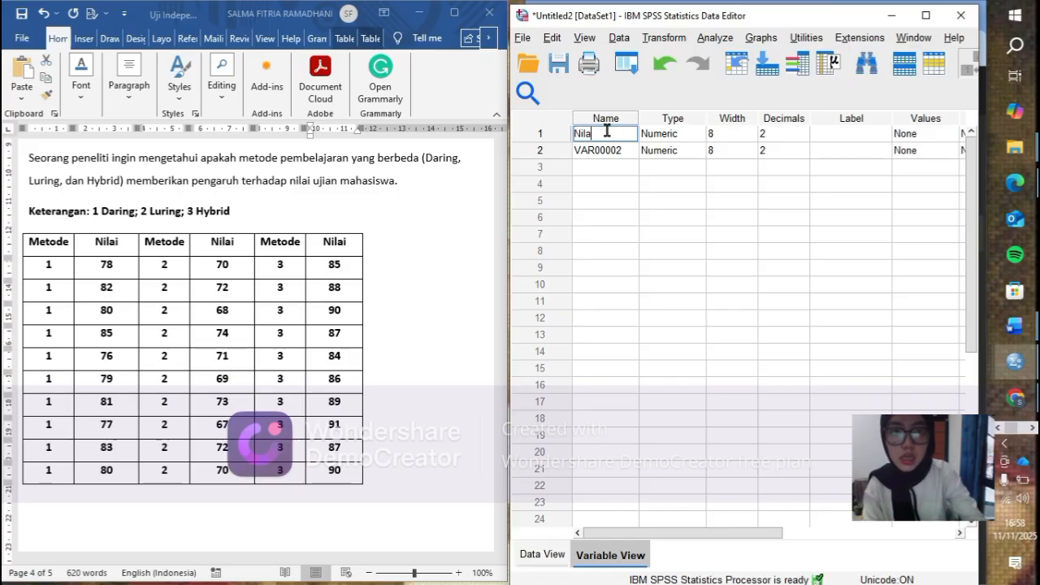
click(587, 149)
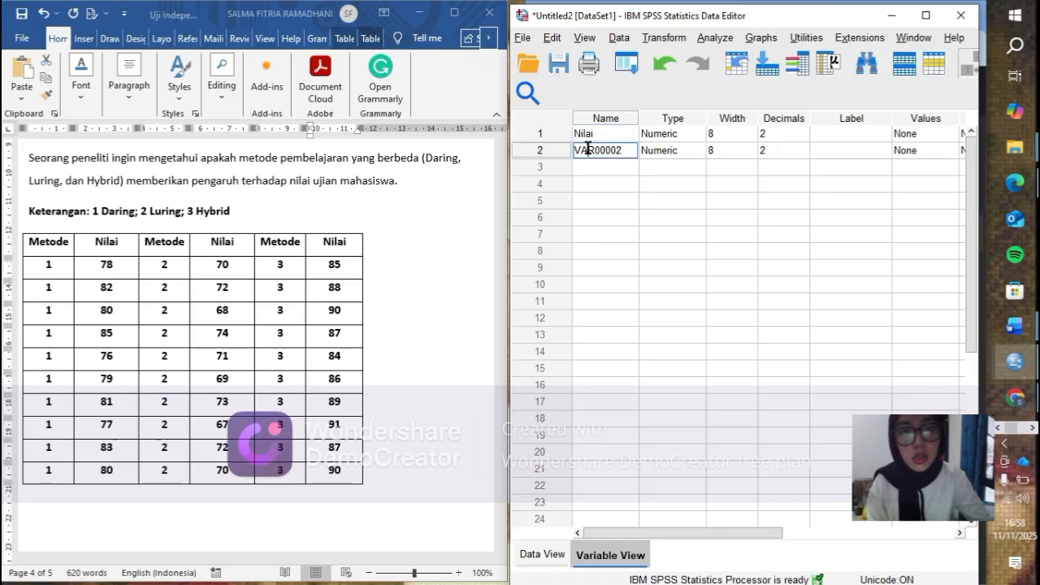
click(588, 150)
text(Metode)
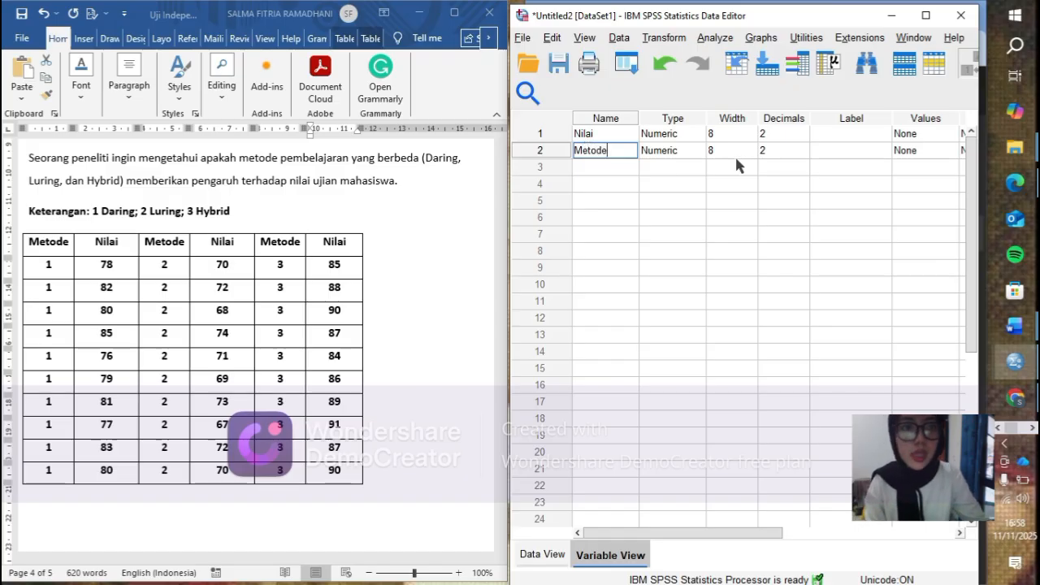
- Set the decimals of both the Nilai and Metode variables to 0
click(787, 134)
click(804, 138)
click(795, 150)
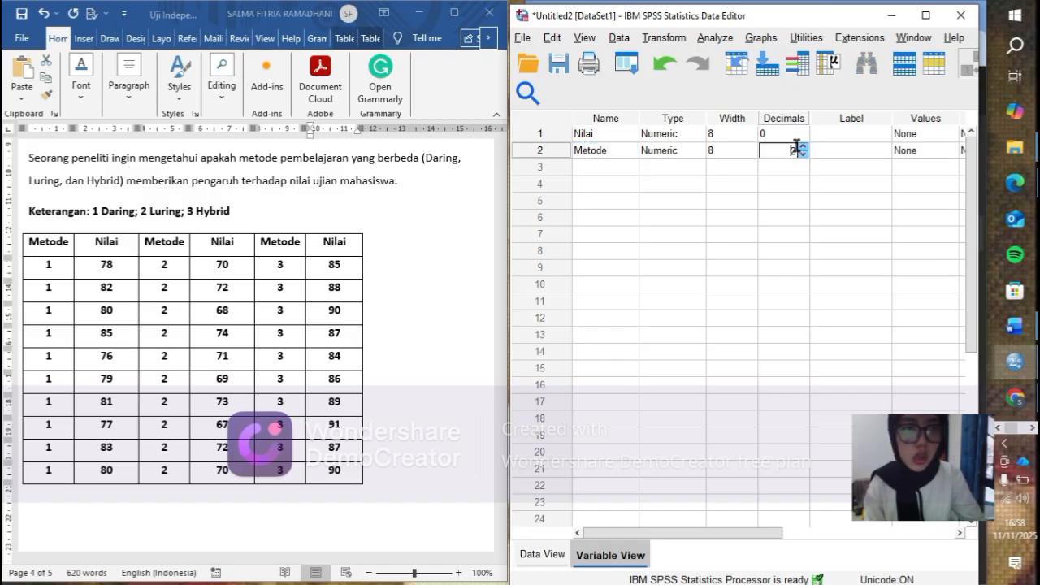
- Open the value labels of the Metode variable and add the label Daring for value 1
drag(756, 534, 813, 524)
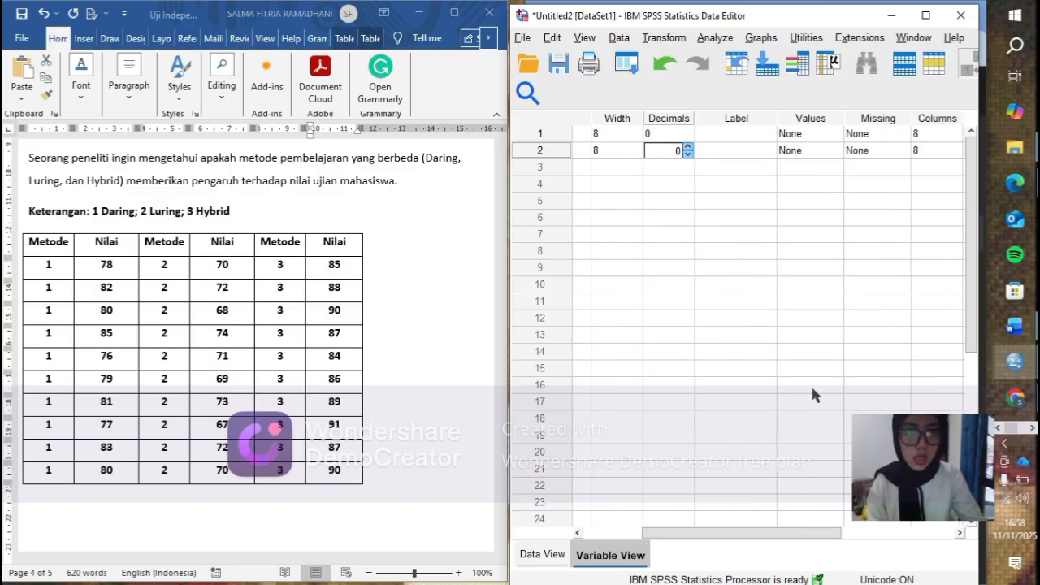
click(831, 151)
click(833, 151)
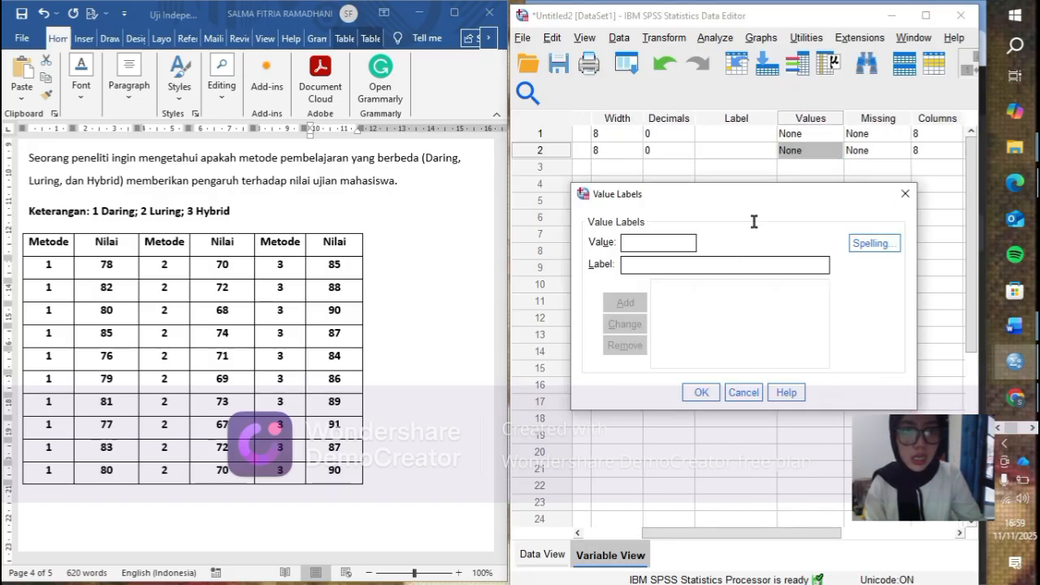
click(652, 244)
text(1)
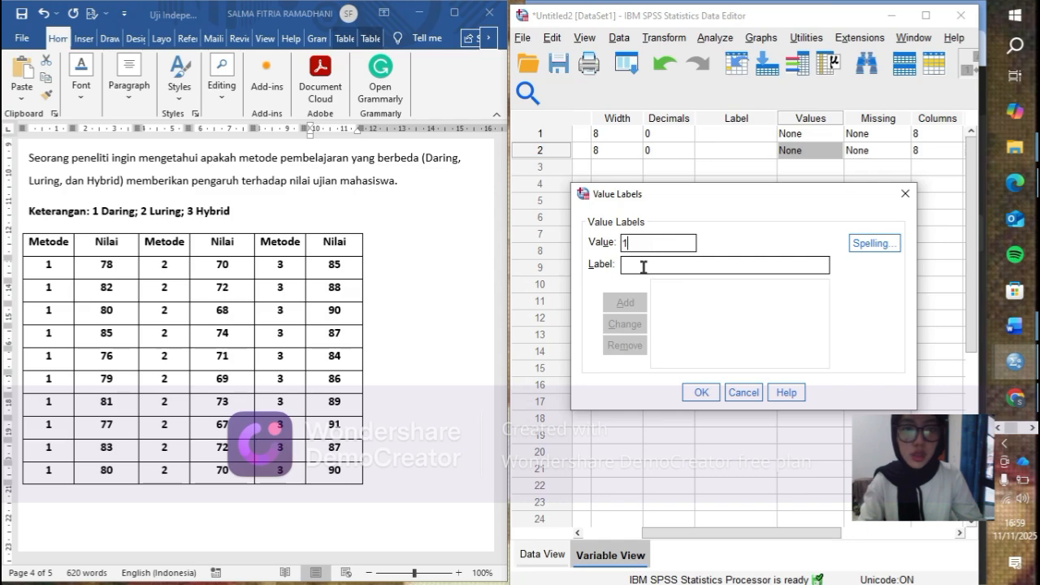
text(dae)
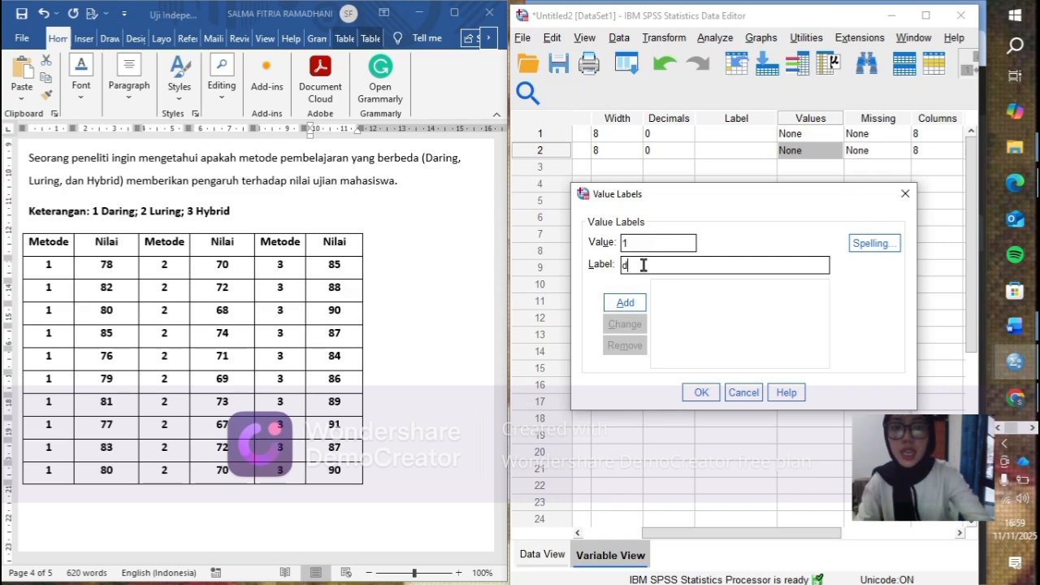
key(BackSpace)
key(BackSpace)
key(BackSpace)
text(D)
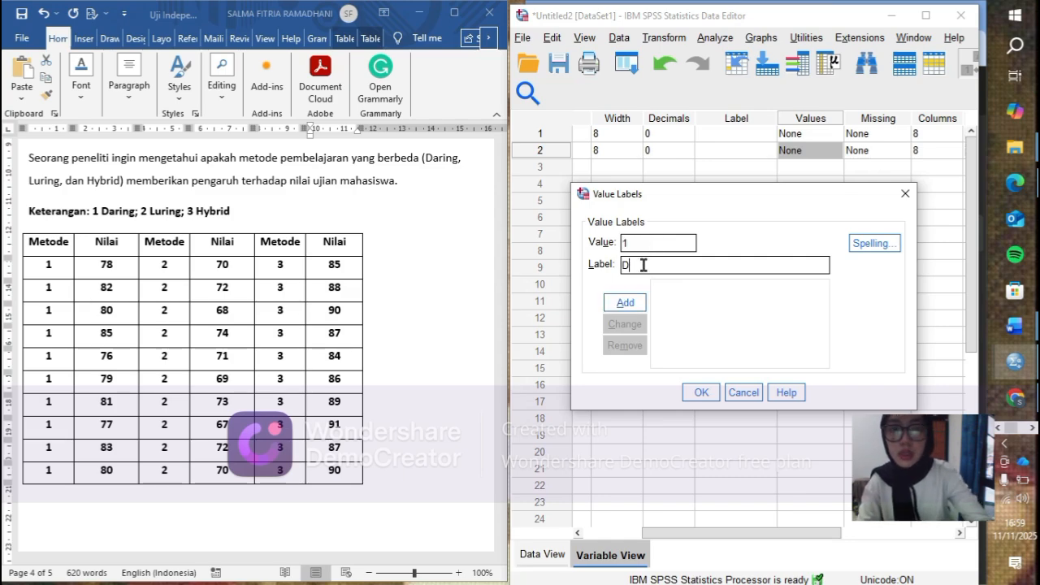
text(aring)
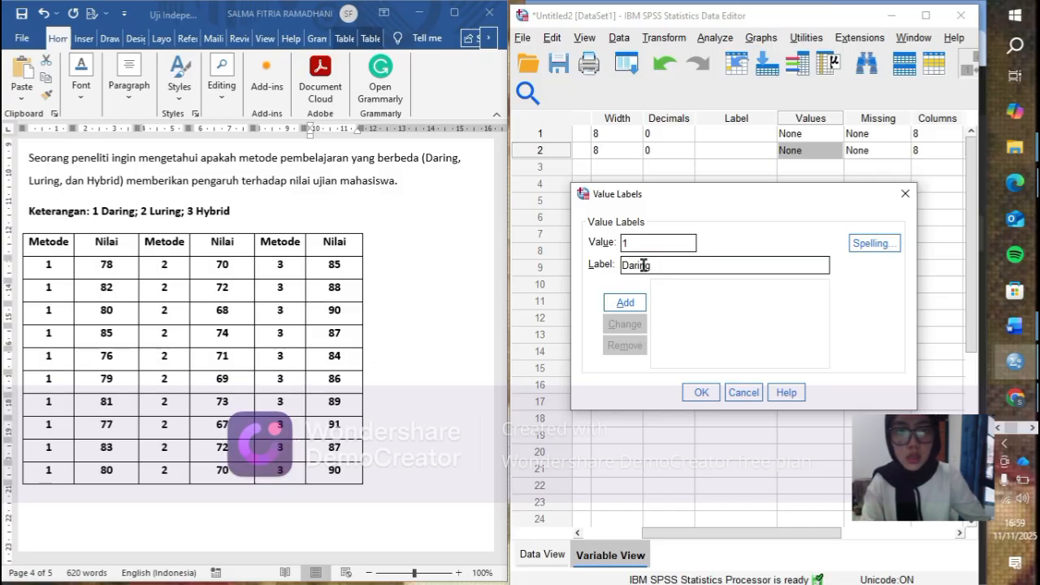
click(636, 300)
- Add the value label Luring for value 2 of Metode
text(2)
click(636, 262)
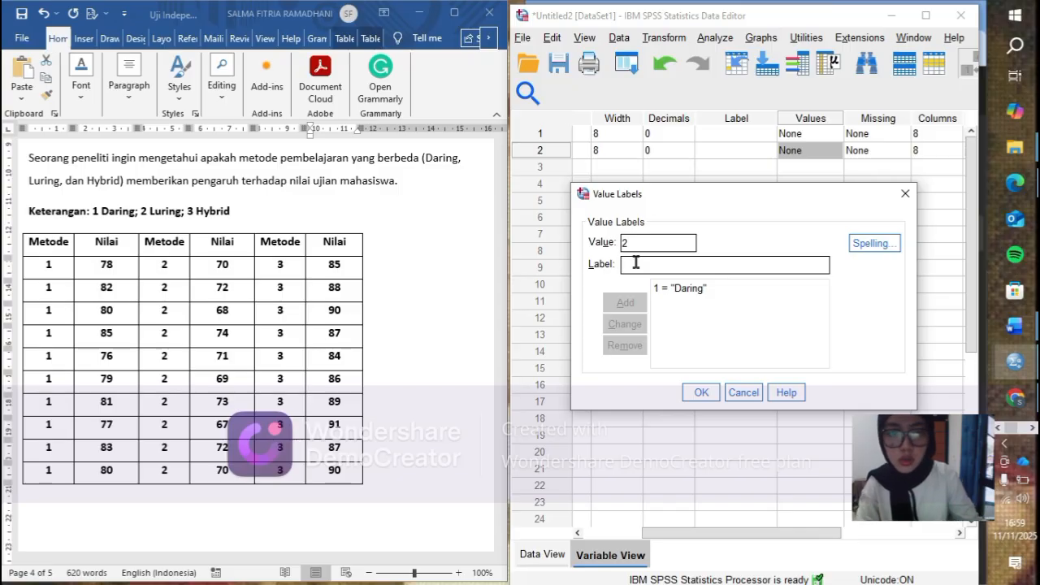
text(Luring)
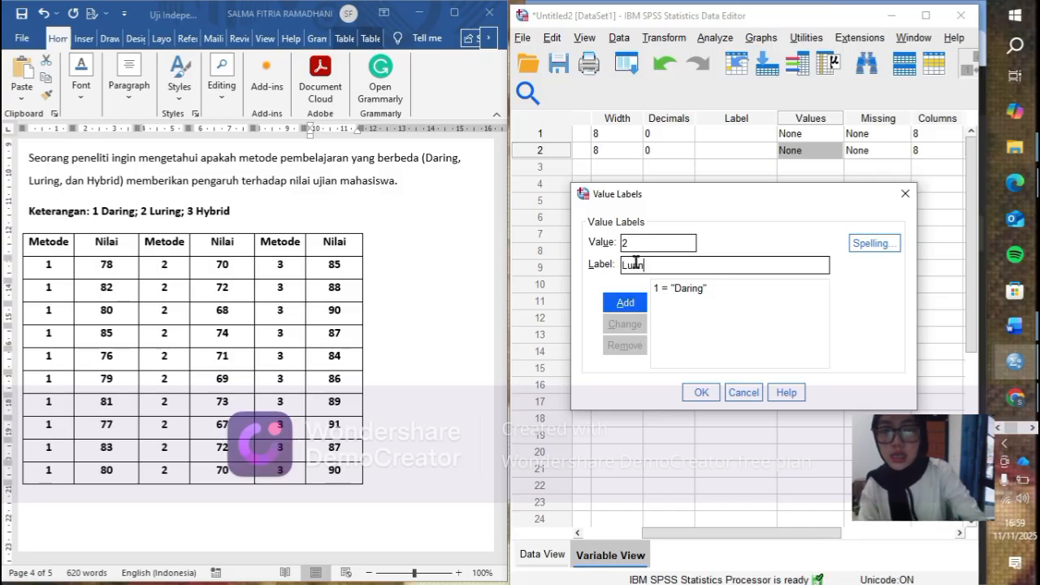
click(625, 303)
- Add the value label Hybrid for value 3 of Metode and apply the value labels
text(3)
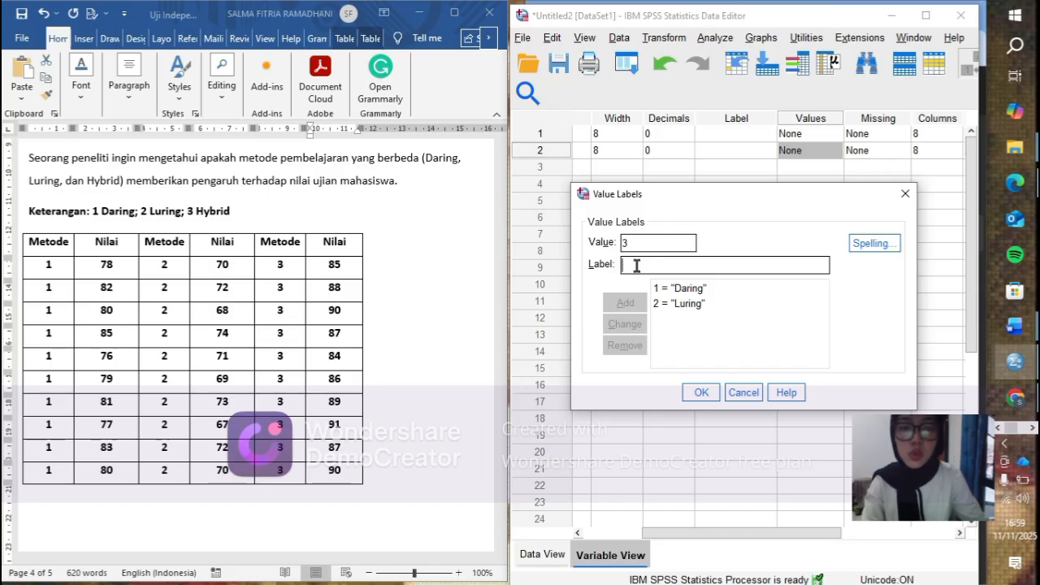
click(636, 265)
text(Hybri)
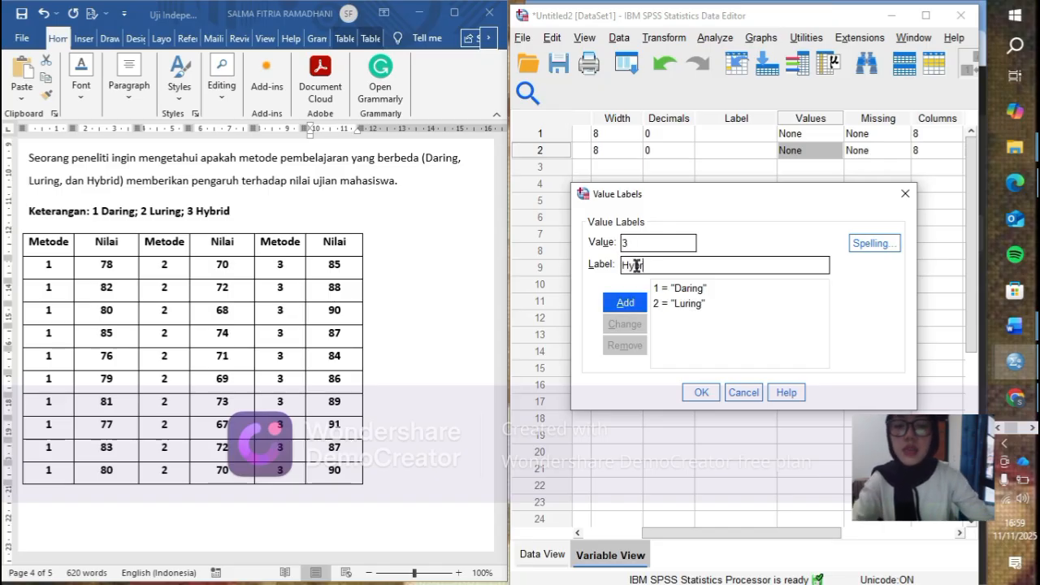
text(d)
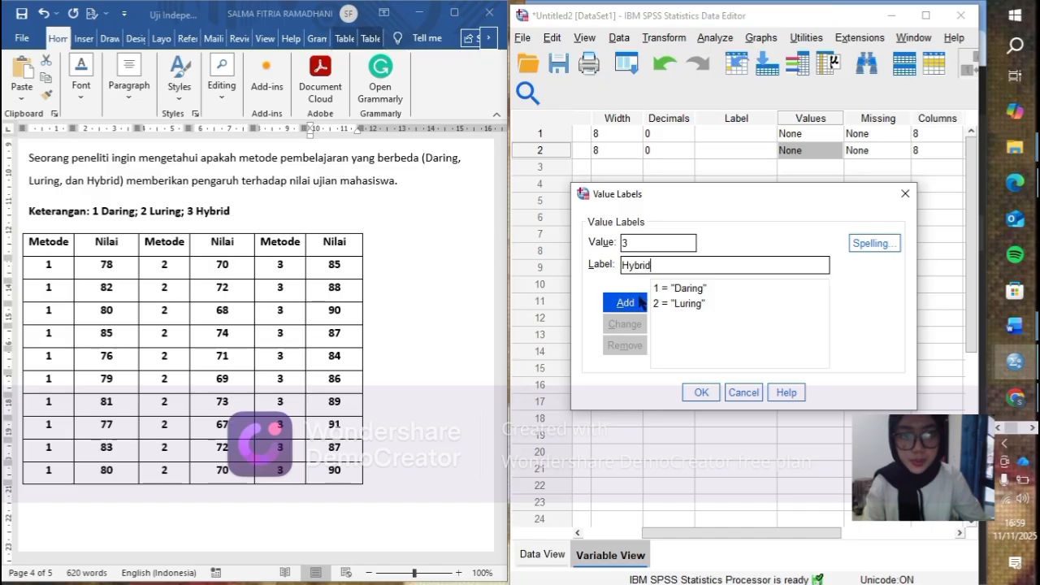
click(639, 302)
click(696, 392)
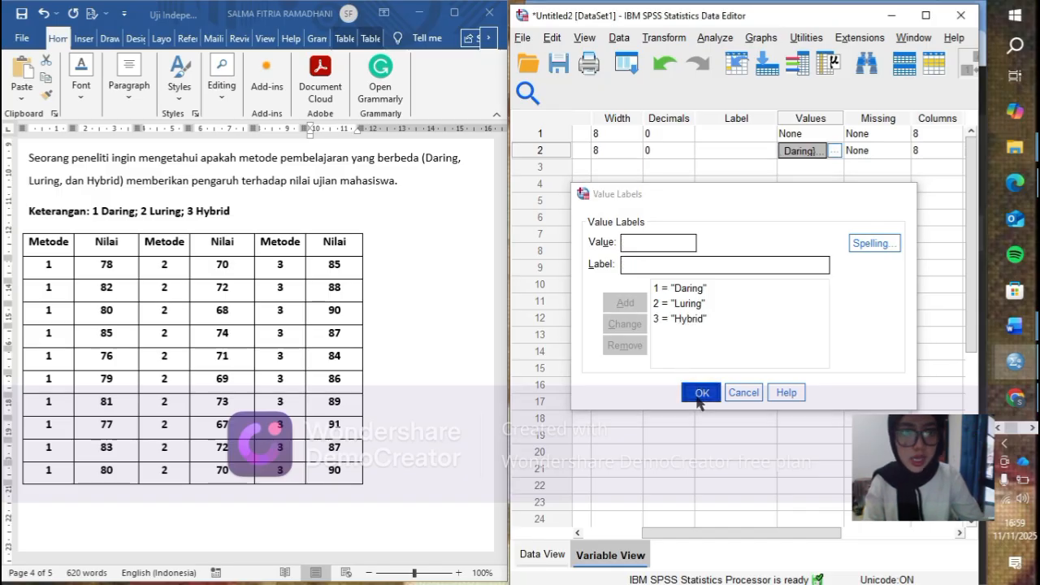
- Set the measurement level of Nilai to Scale and of Metode to Nominal
drag(706, 534, 804, 532)
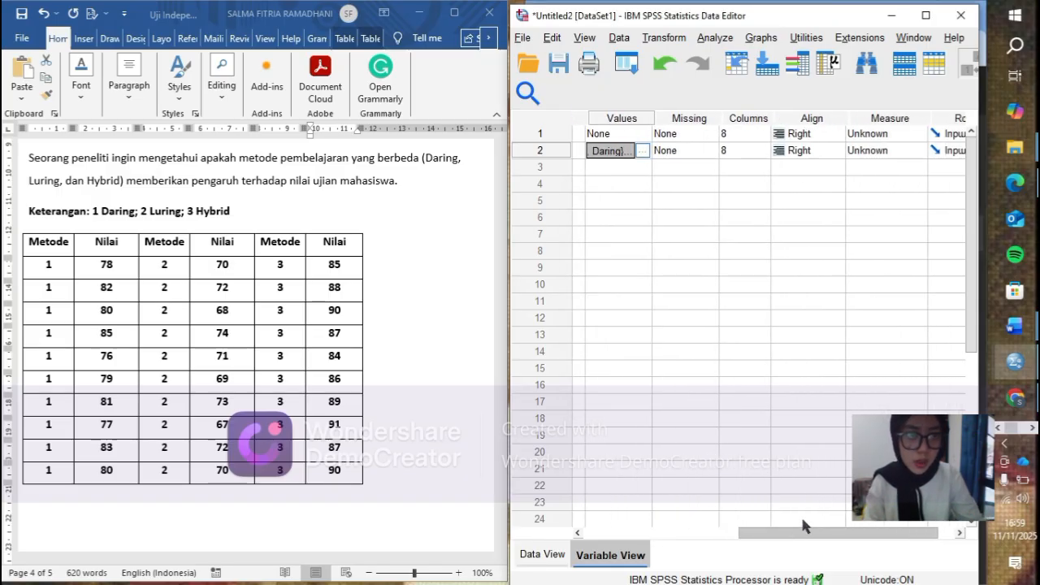
click(888, 132)
click(888, 151)
click(888, 151)
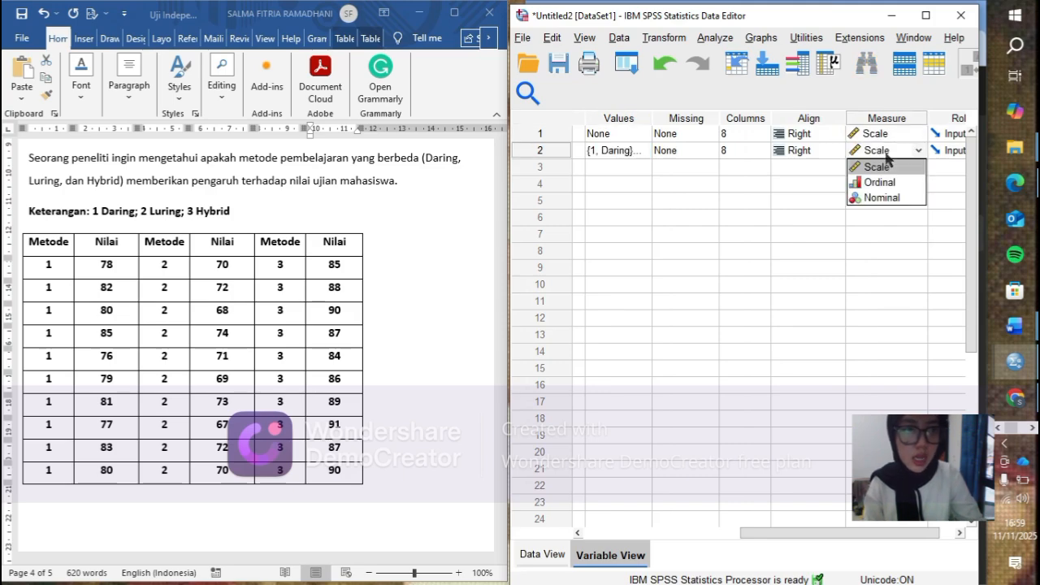
click(882, 197)
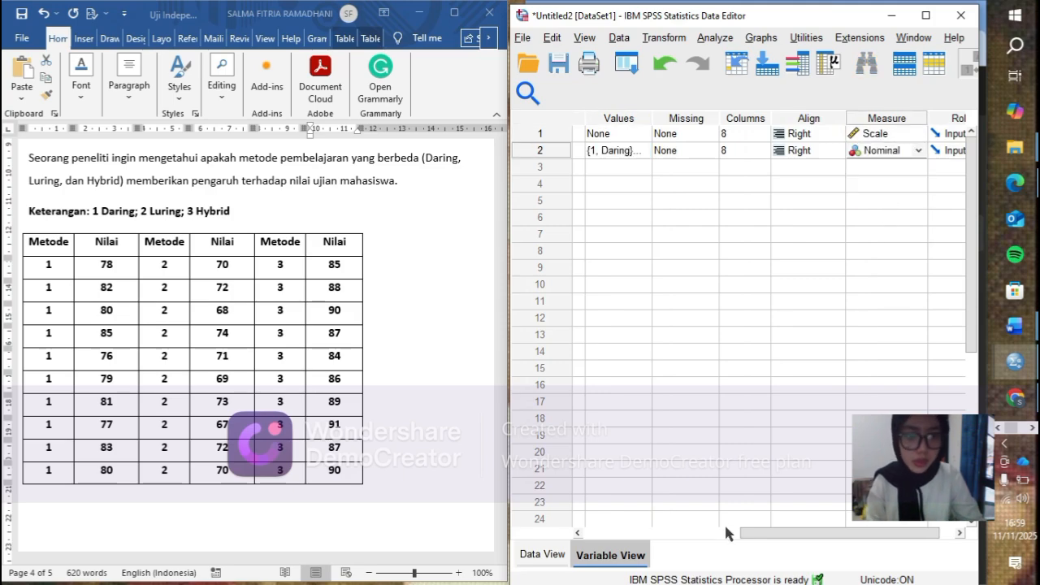
- Set up an Explore analysis with Nilai as the dependent variable and Metode as the factor
drag(720, 533, 572, 550)
click(543, 554)
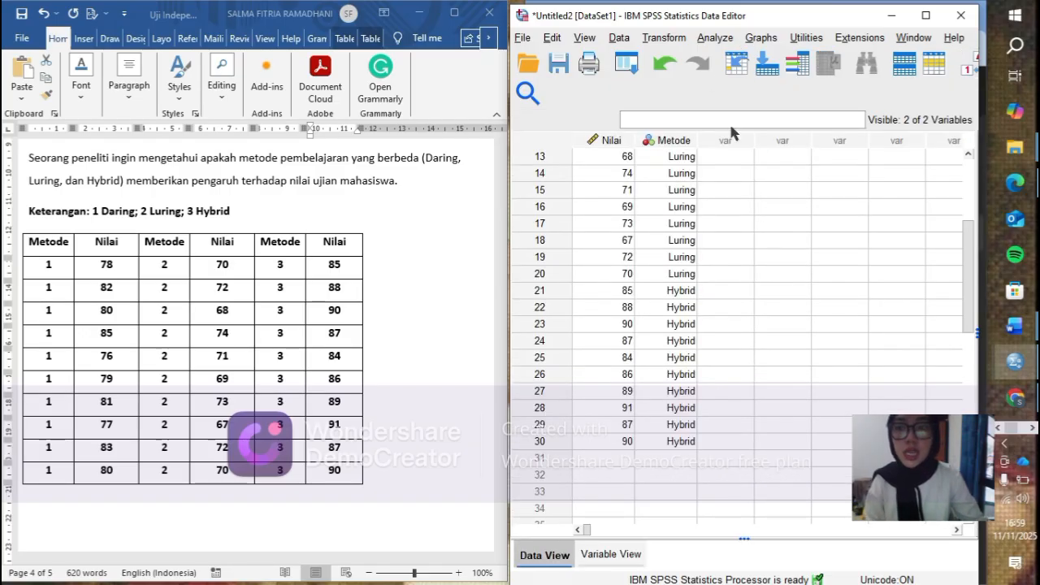
click(716, 37)
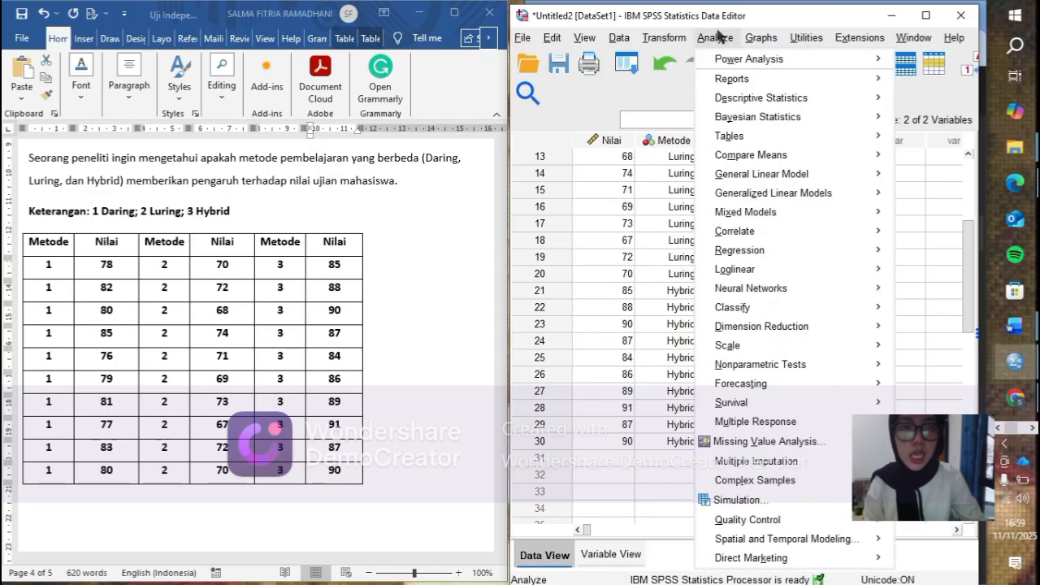
mouse_move(739, 98)
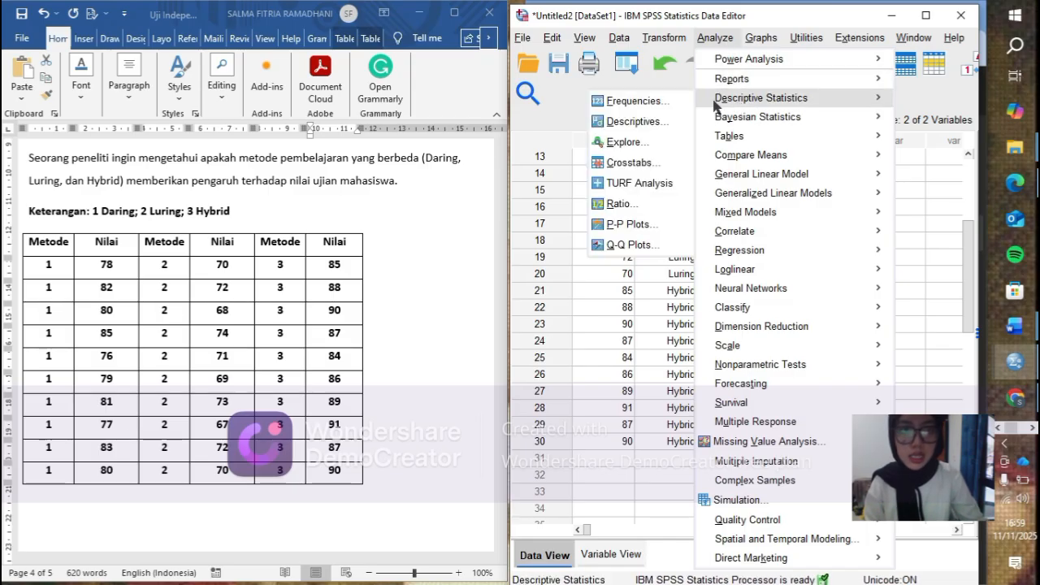
click(649, 143)
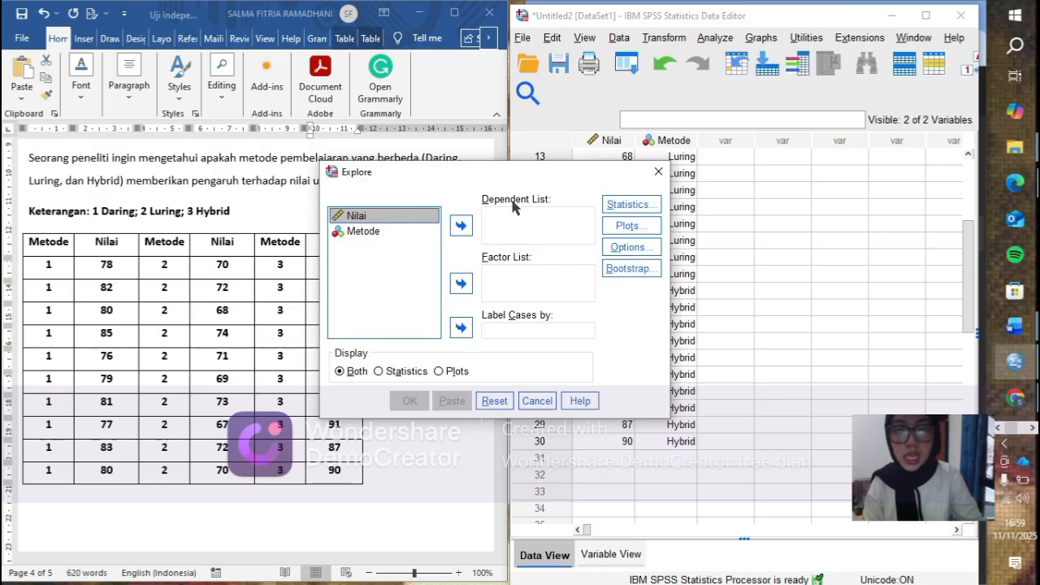
click(467, 230)
click(378, 216)
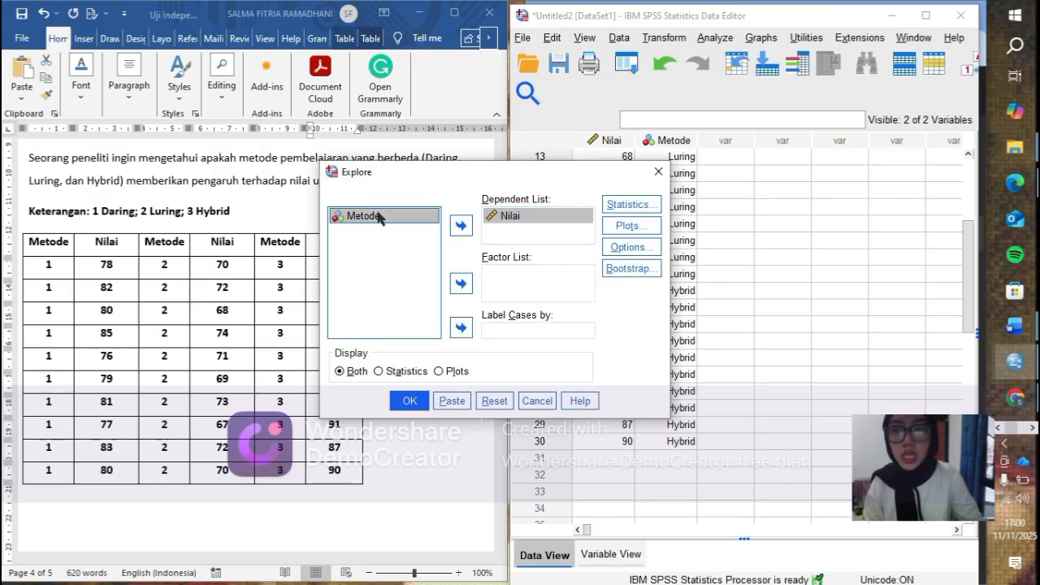
click(462, 283)
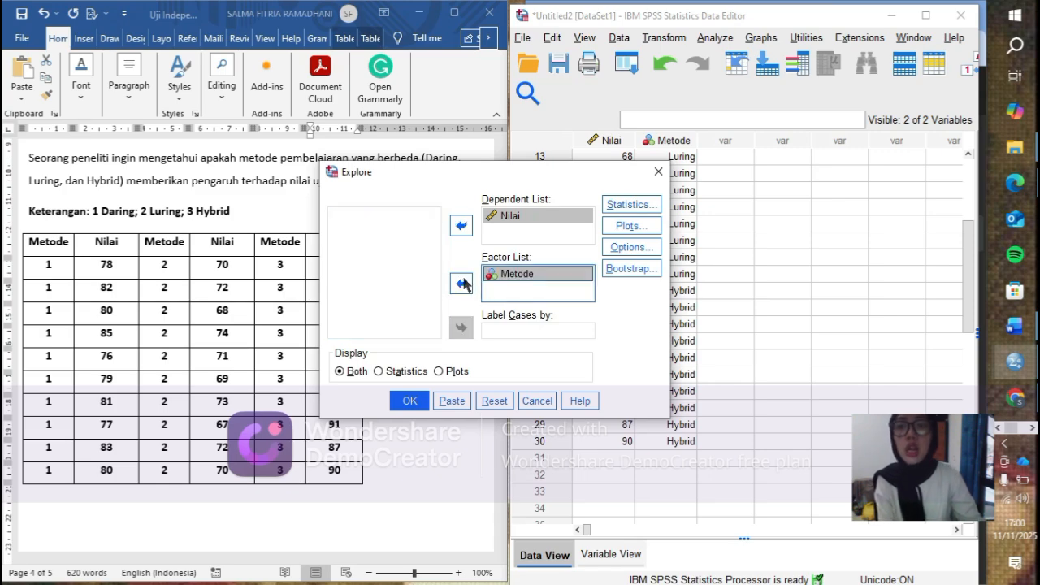
click(551, 283)
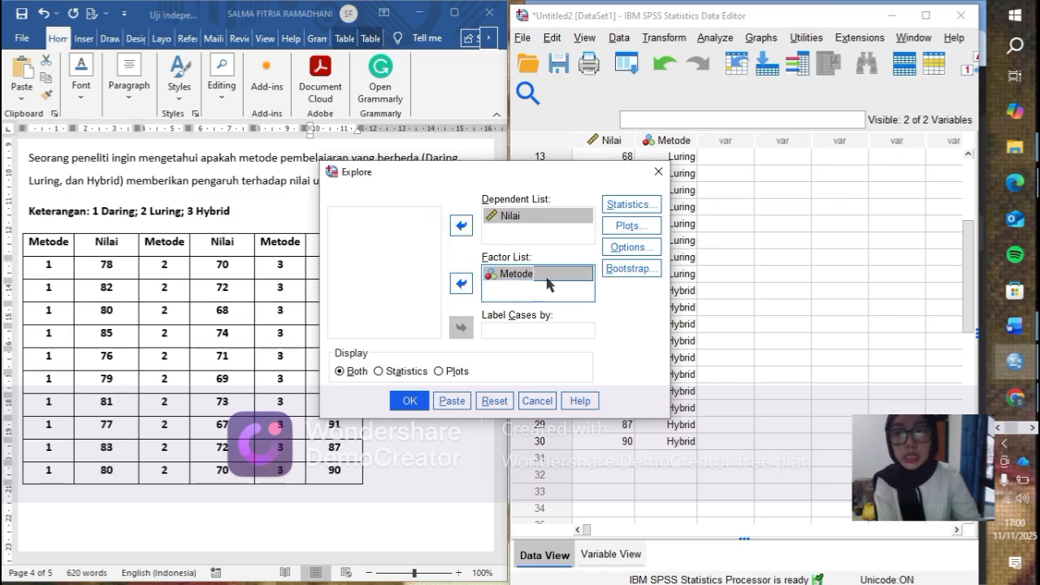
- Include normality plots with tests in the Explore analysis and run it
click(648, 228)
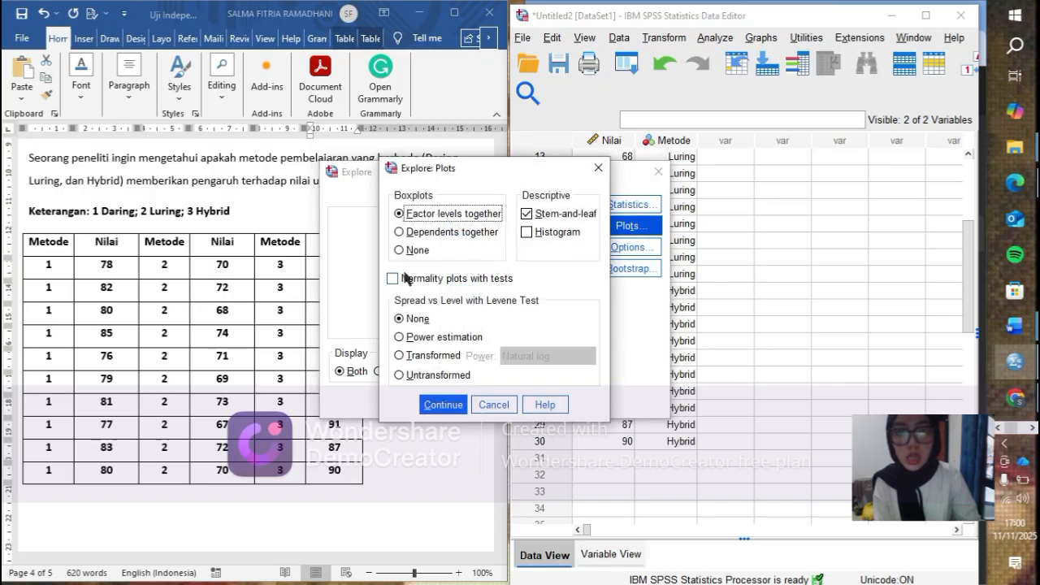
click(393, 278)
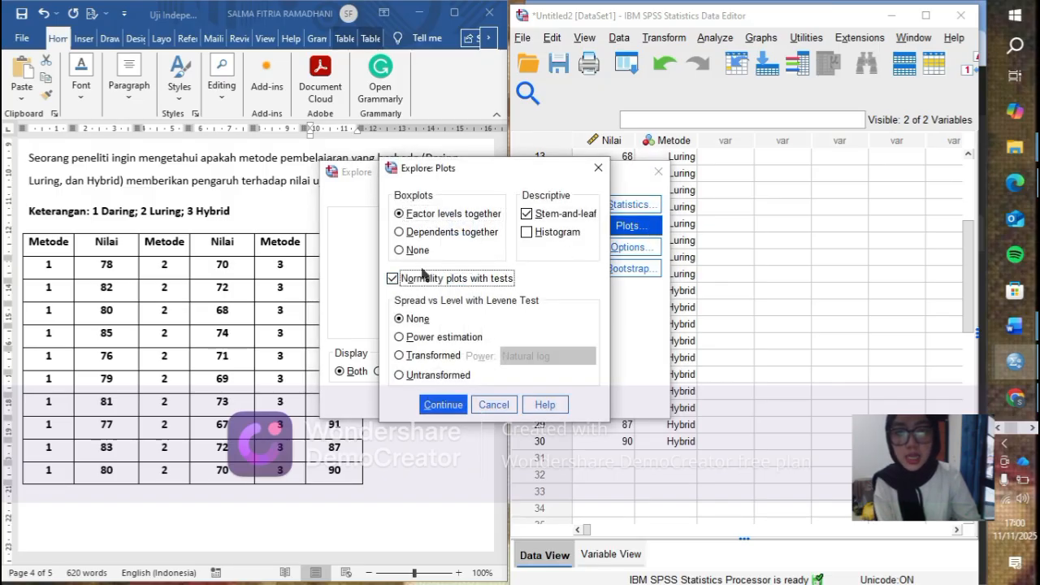
click(446, 406)
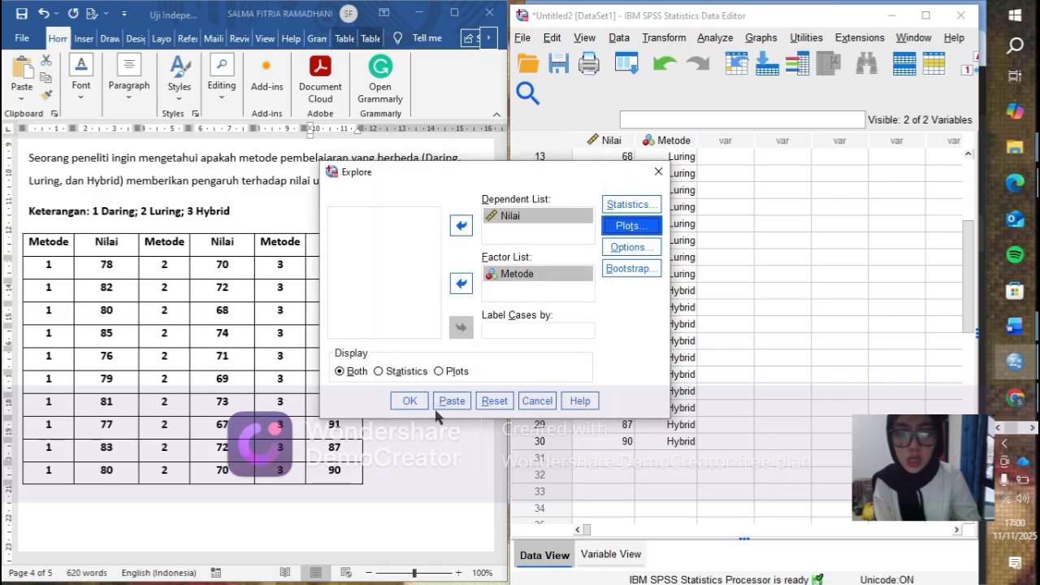
click(410, 401)
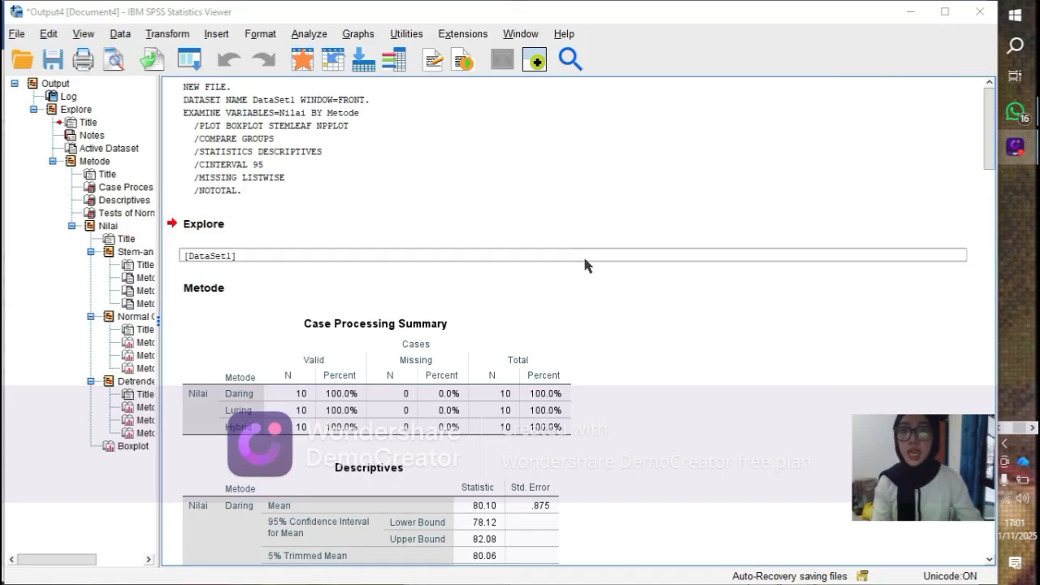
- Examine the descriptives, Tests of Normality and stem-and-leaf plots in the Explore output, and return to the dataset
scroll(464, 259, down, 8)
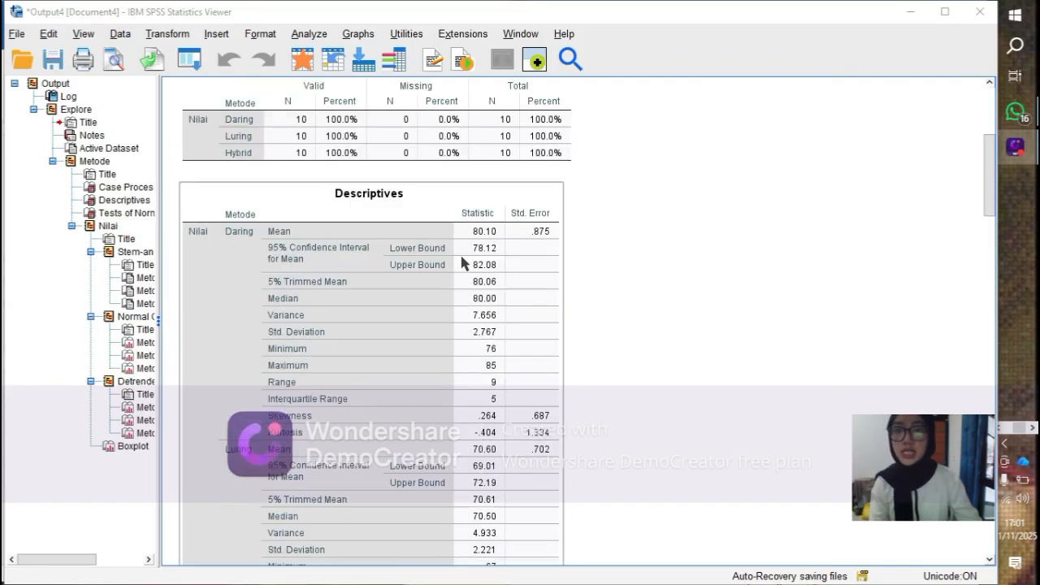
scroll(462, 260, down, 10)
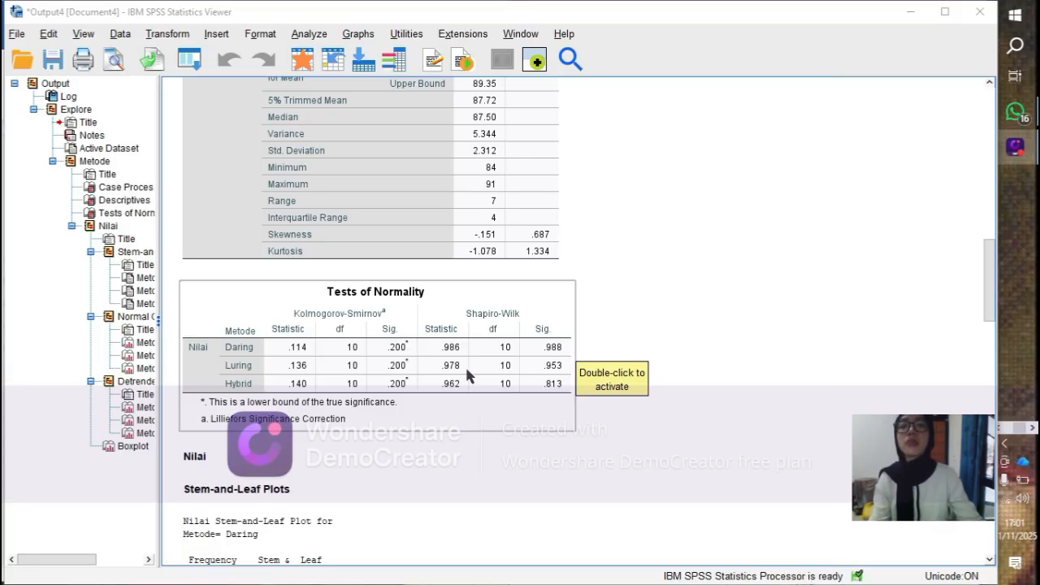
scroll(452, 373, down, 5)
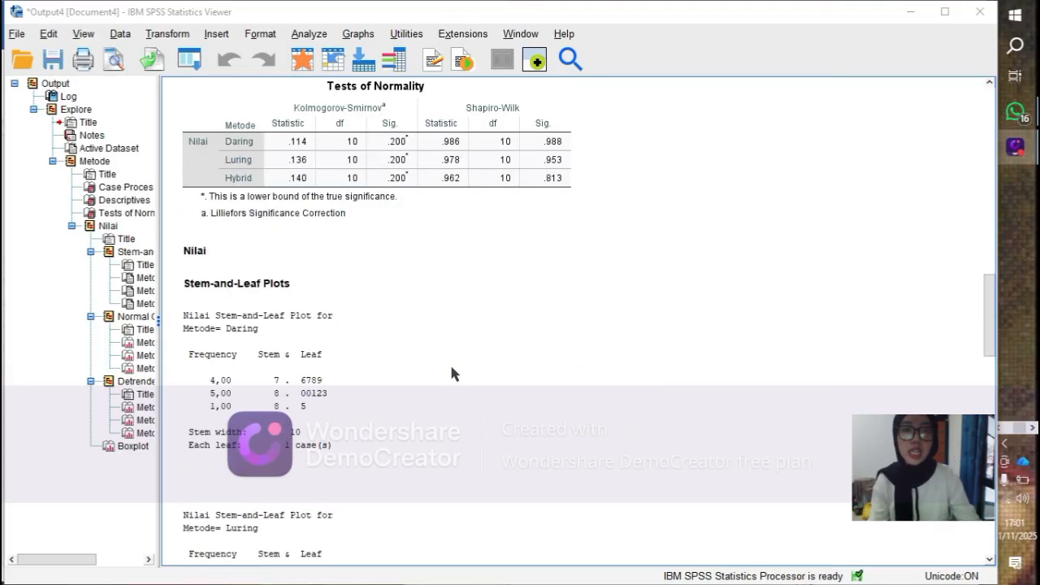
scroll(452, 374, down, 3)
scroll(452, 374, down, 2)
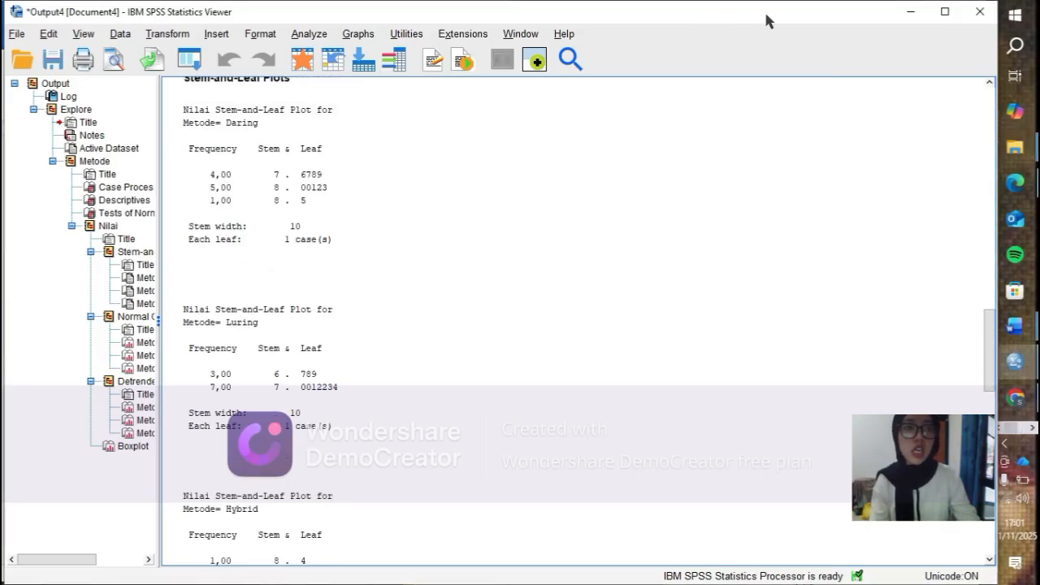
click(872, 5)
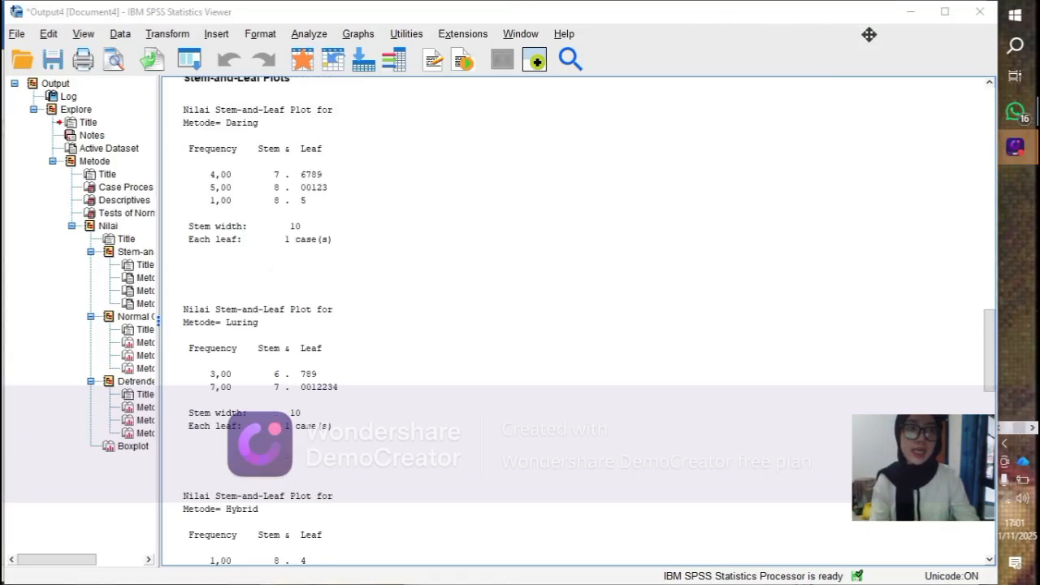
click(909, 11)
click(909, 11)
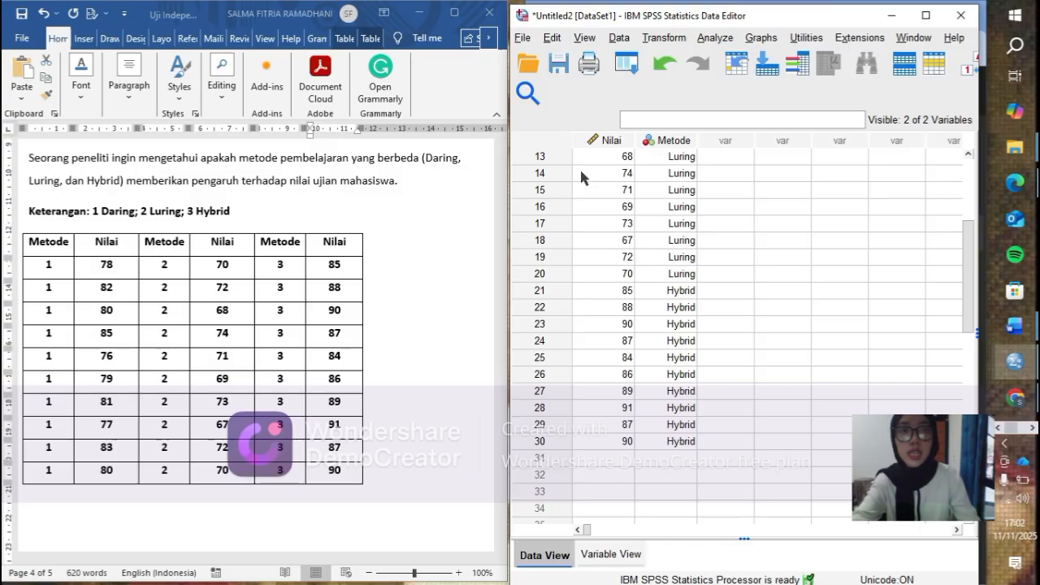
- Set up a One-Way ANOVA with Nilai as the dependent variable and Metode as the factor
click(704, 39)
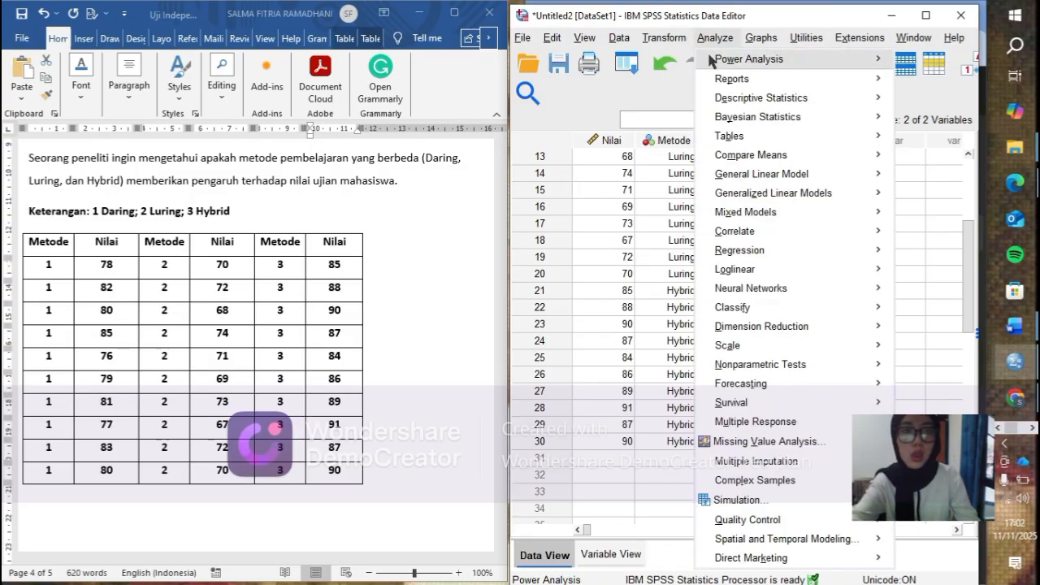
mouse_move(731, 156)
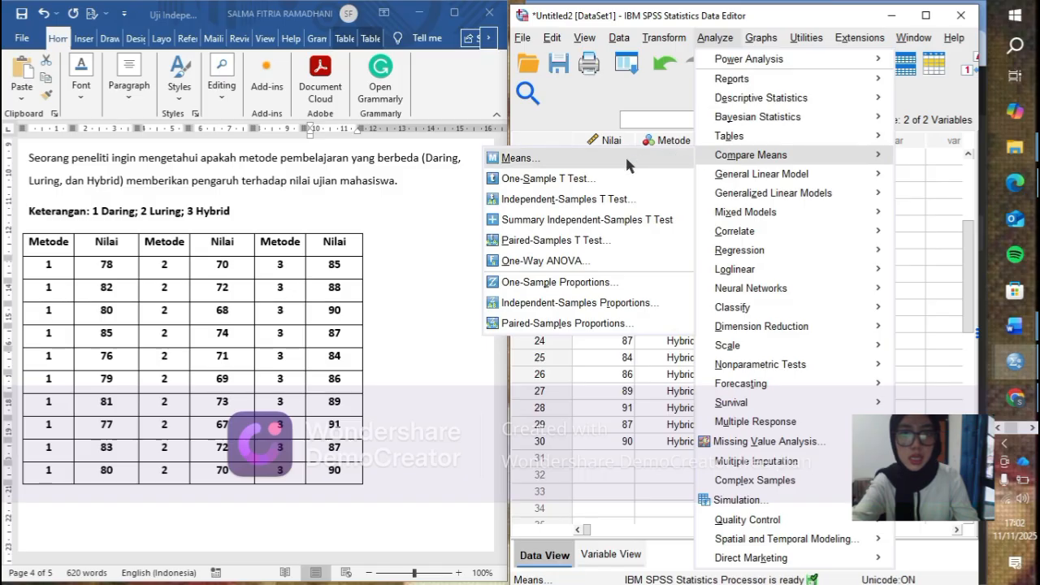
click(573, 260)
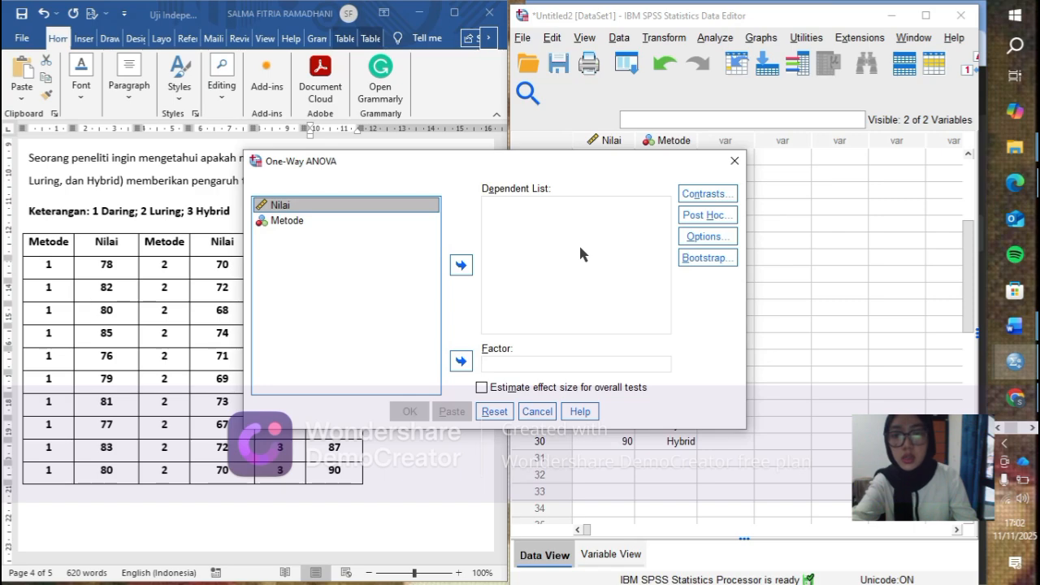
key(XF86MonBrightnessUp)
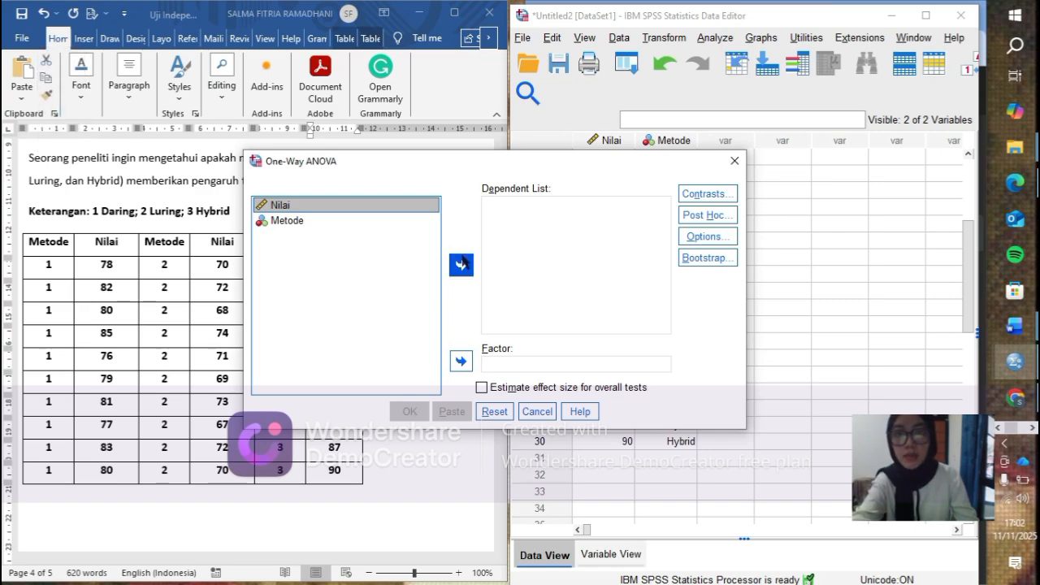
click(464, 267)
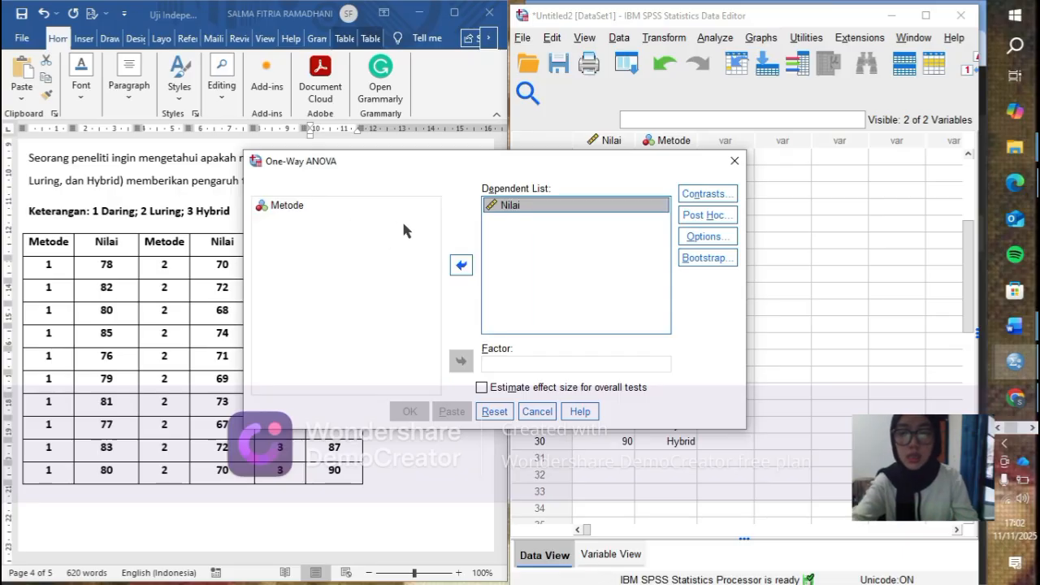
key(XF86MonBrightnessUp)
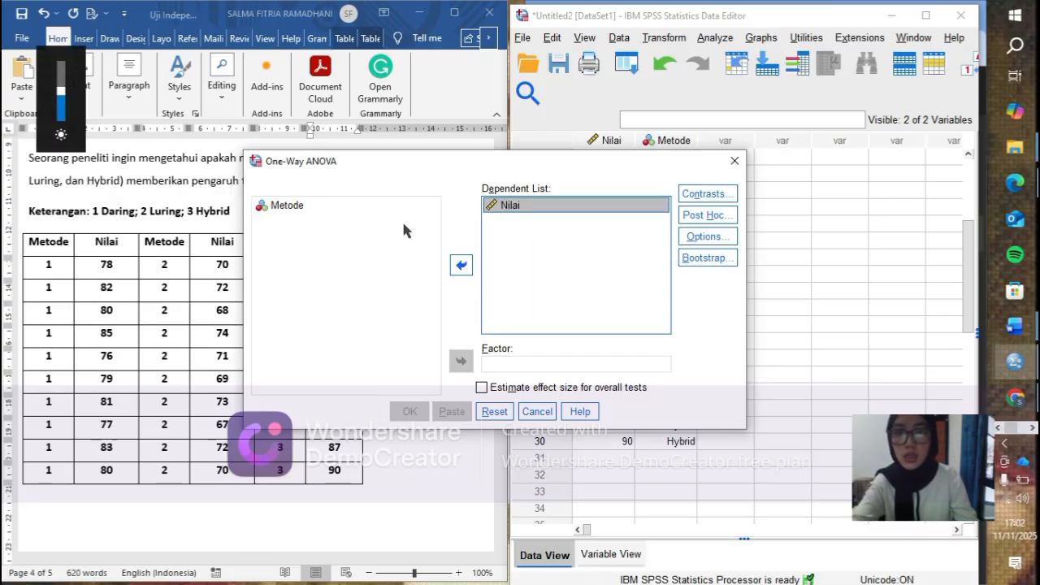
click(320, 205)
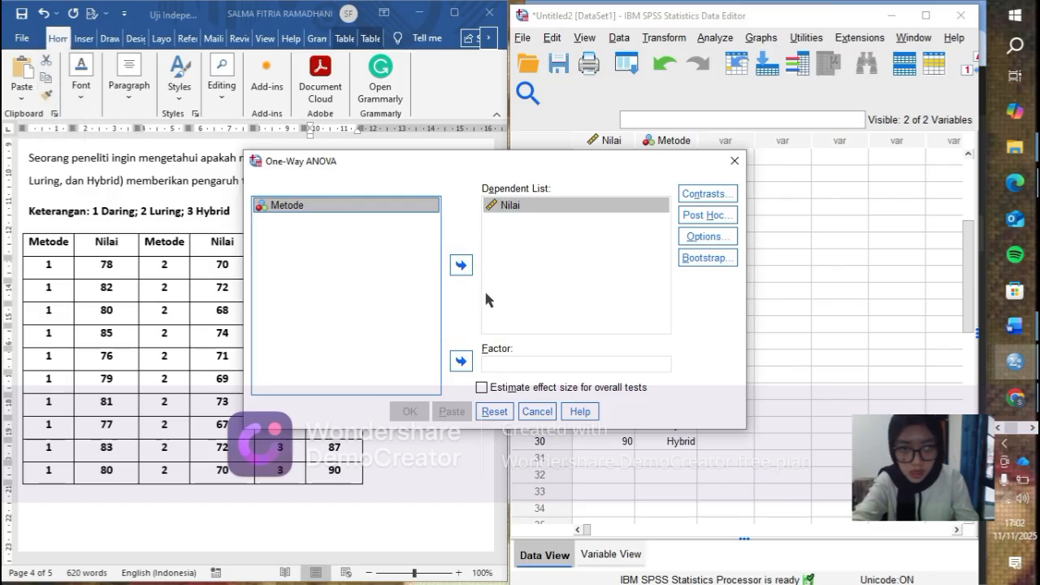
click(462, 362)
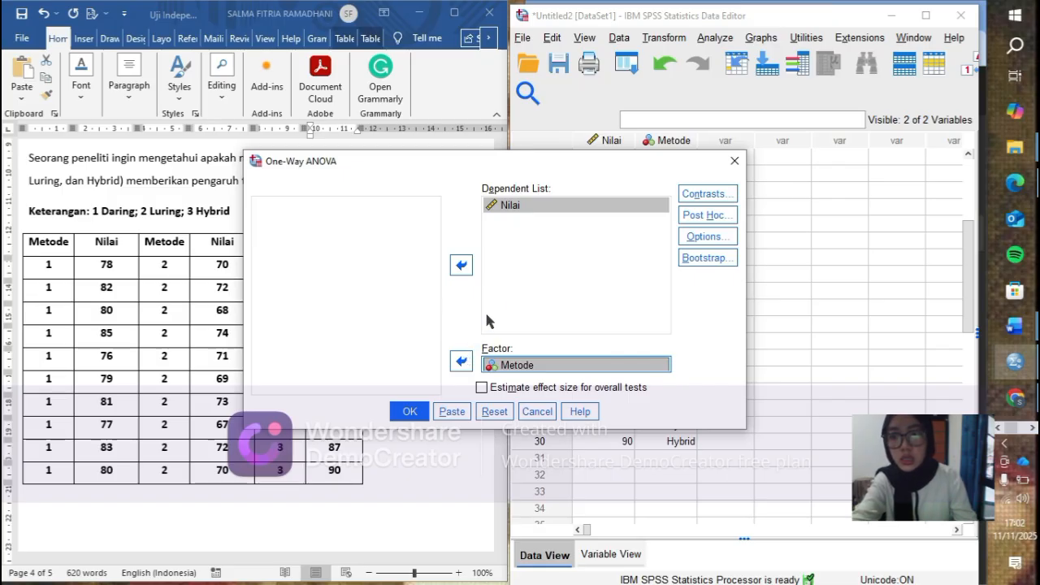
- Enable the homogeneity of variance test in the One-Way ANOVA options
click(698, 236)
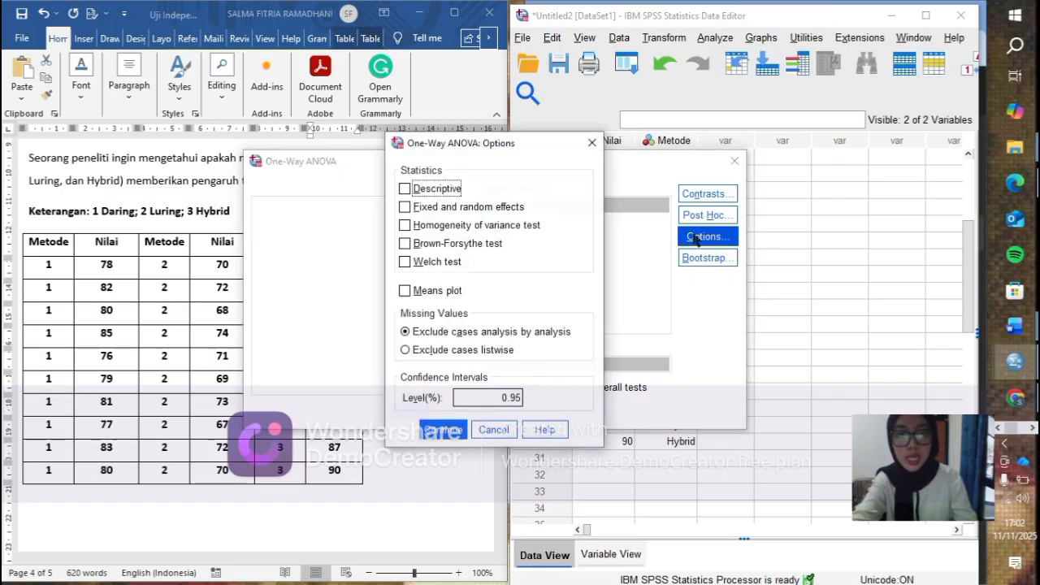
click(407, 227)
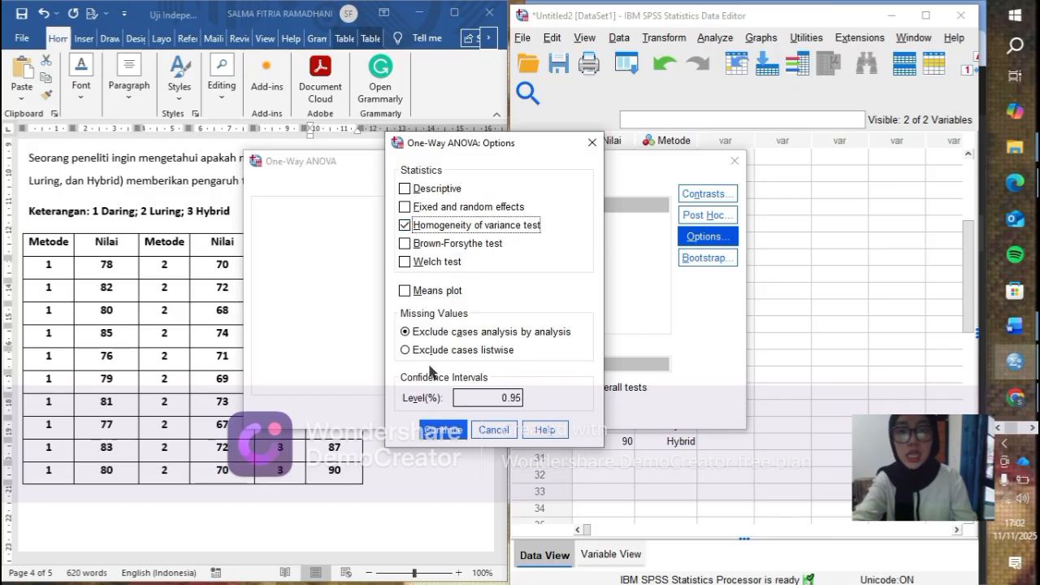
click(442, 431)
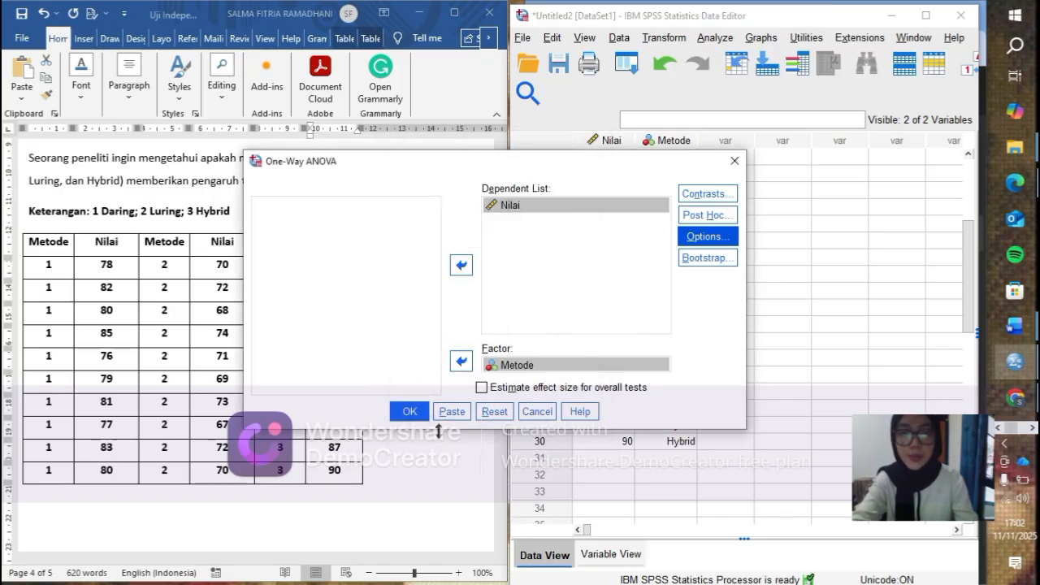
- Run the One-Way ANOVA and examine the Tests of Homogeneity of Variances and ANOVA tables in the output
click(410, 412)
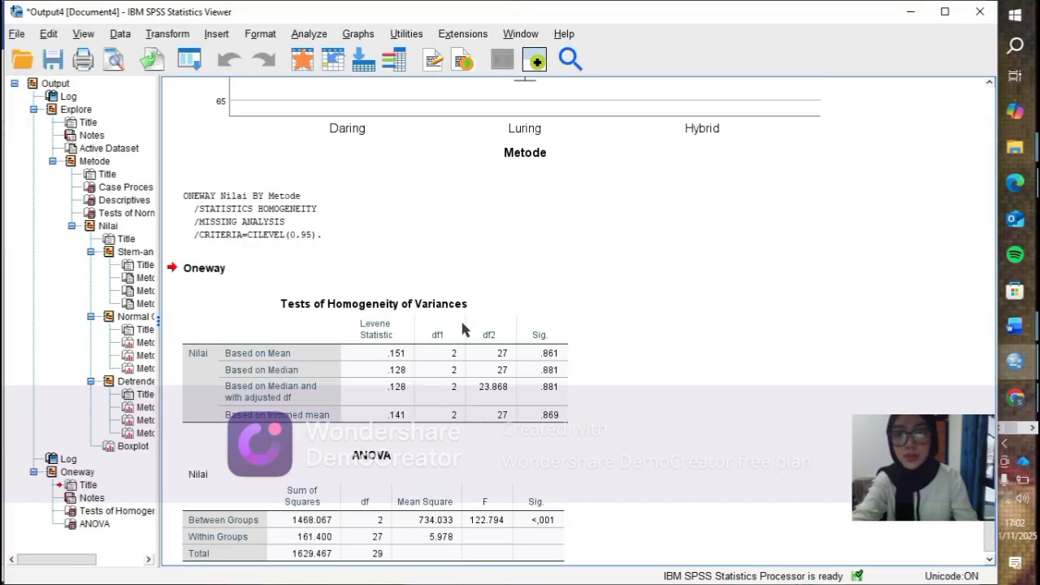
scroll(462, 323, down, 1)
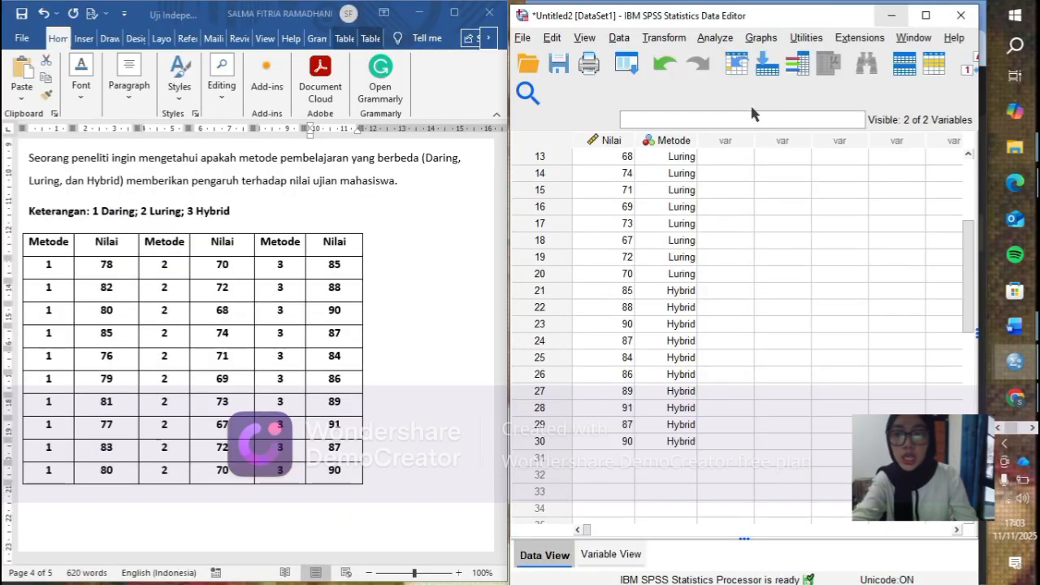
- Add the Tukey post hoc test to the One-Way ANOVA of Nilai by Metode and run the analysis again
click(716, 38)
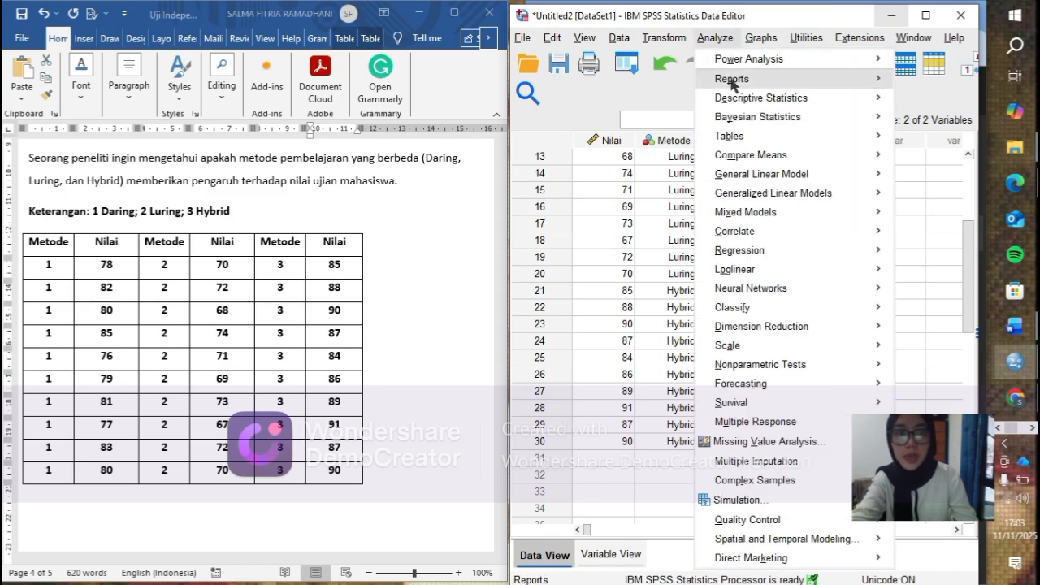
mouse_move(736, 158)
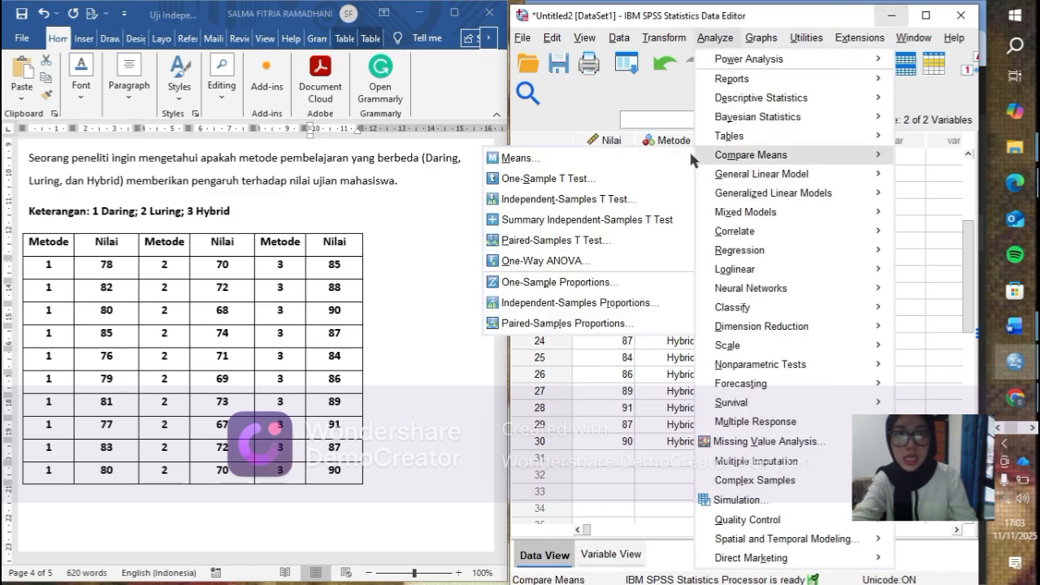
click(570, 264)
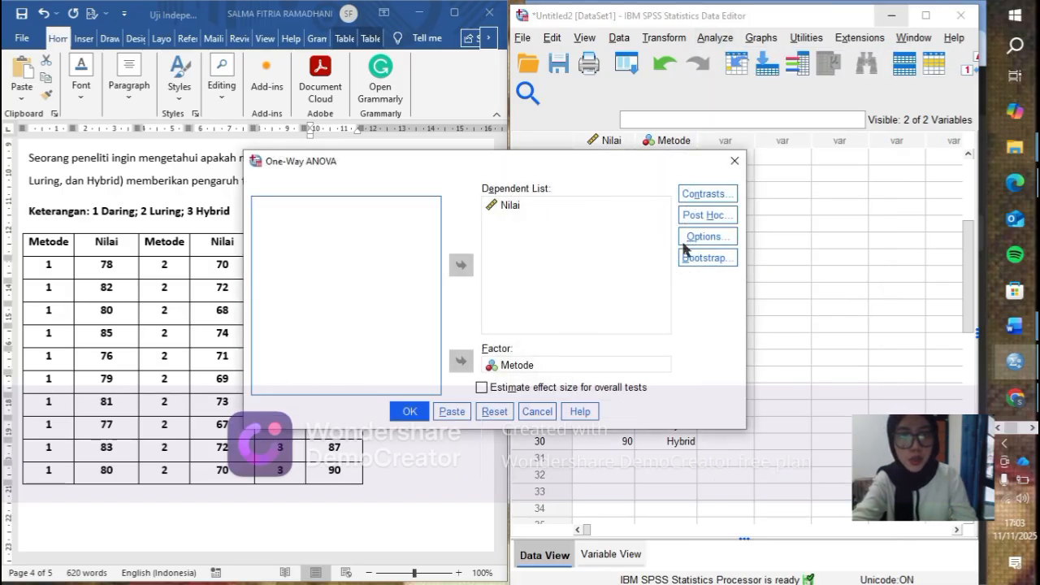
click(706, 216)
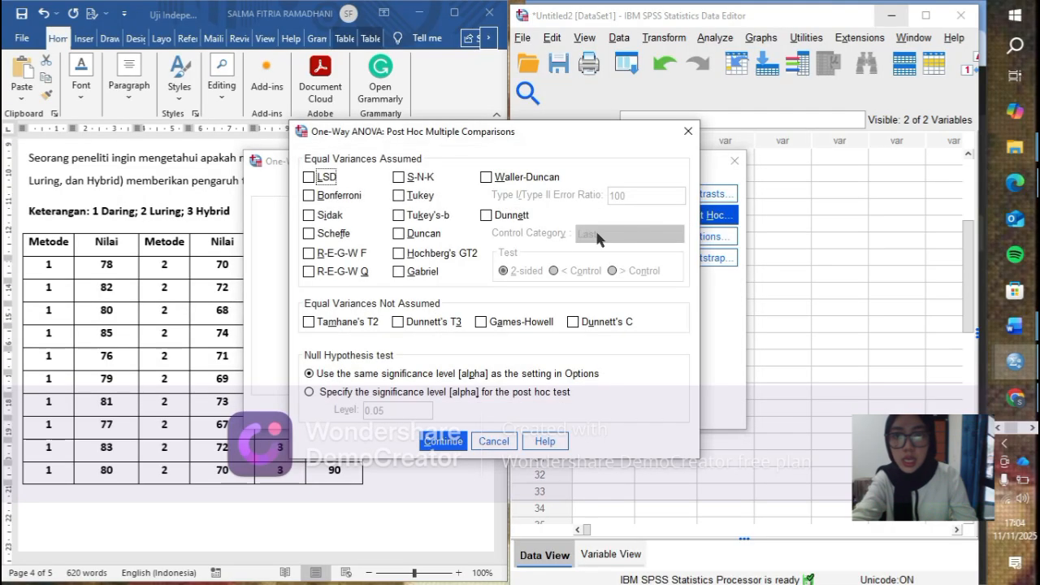
click(406, 200)
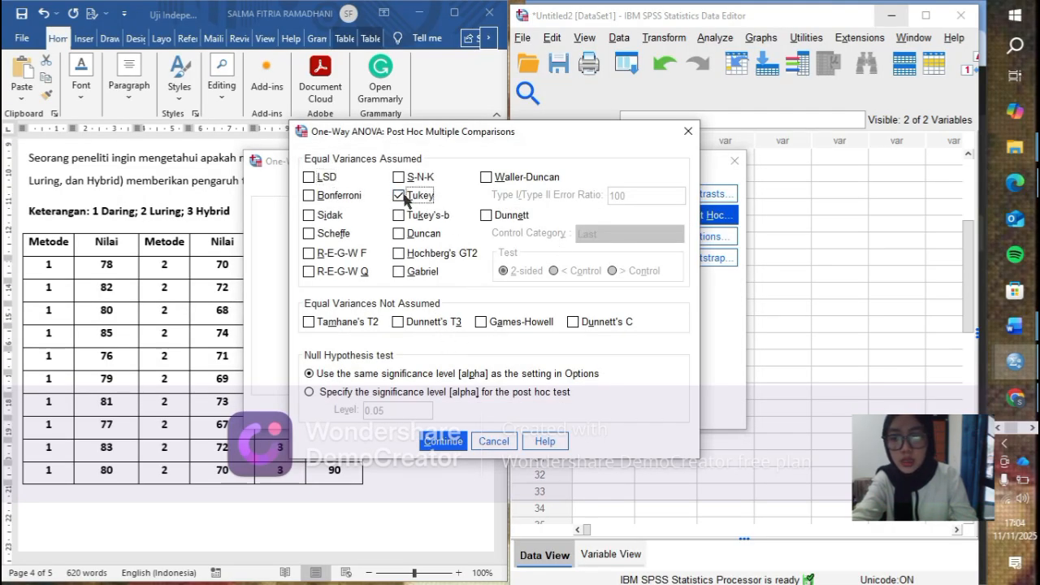
click(446, 444)
click(410, 412)
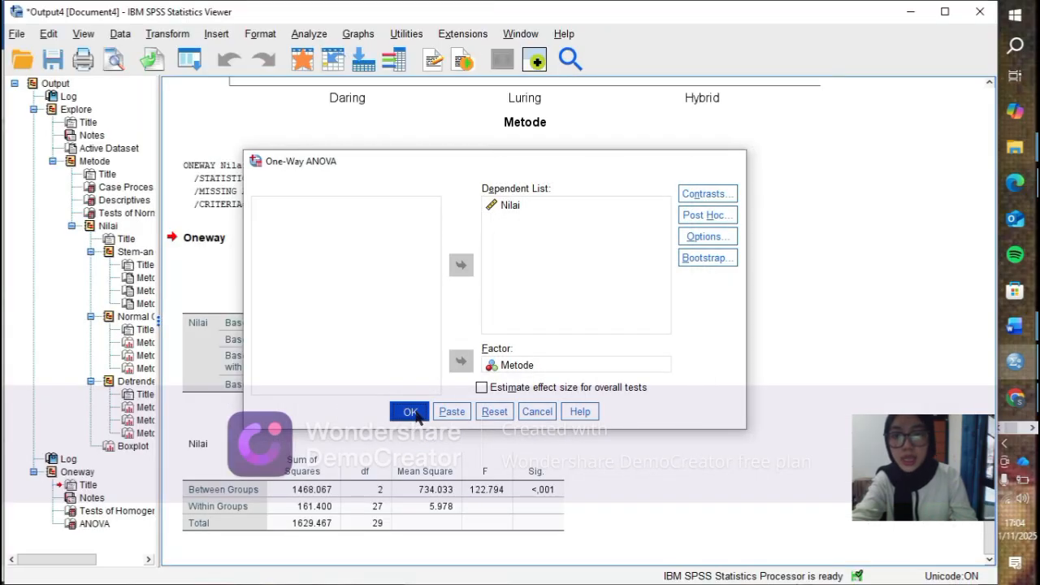
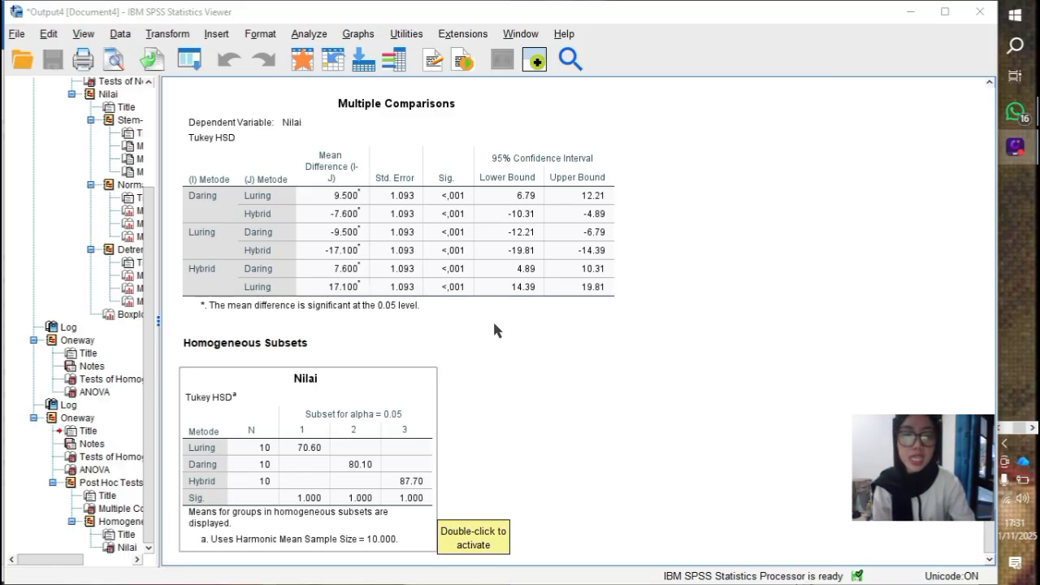
- Deselect the Nilai homogeneous subsets table in the output
click(495, 325)
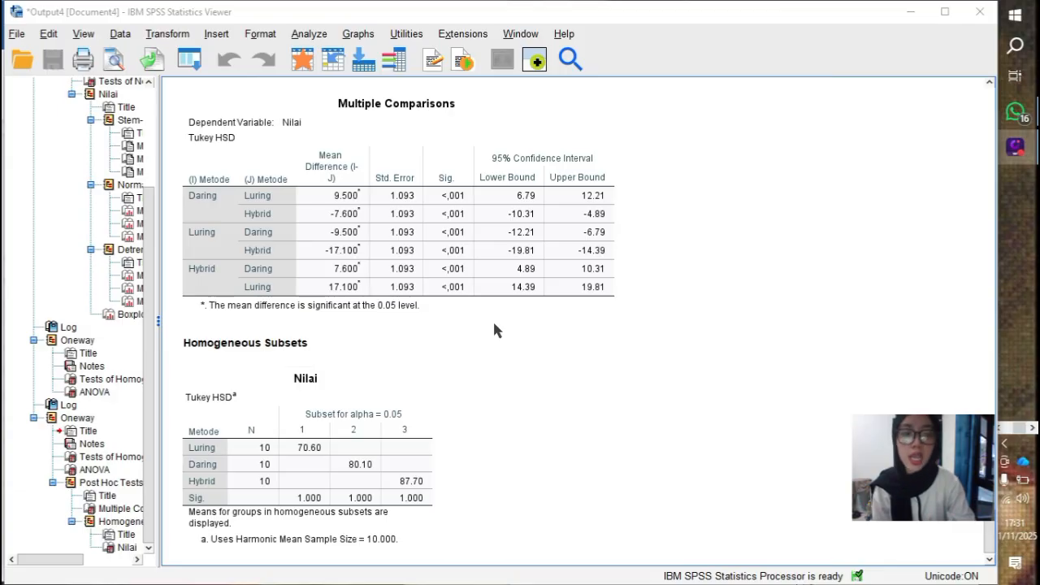